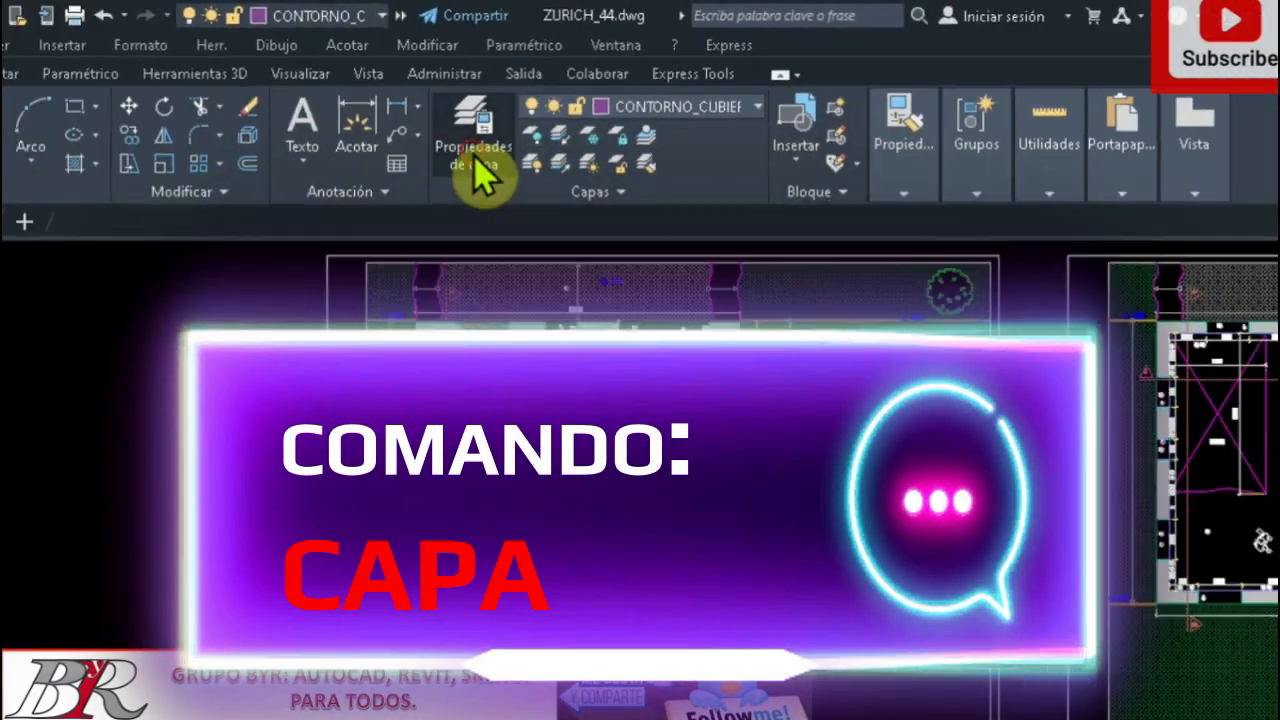
# Open the layer properties manager and look through the drawing's list of layers
pyautogui.click(474, 160)
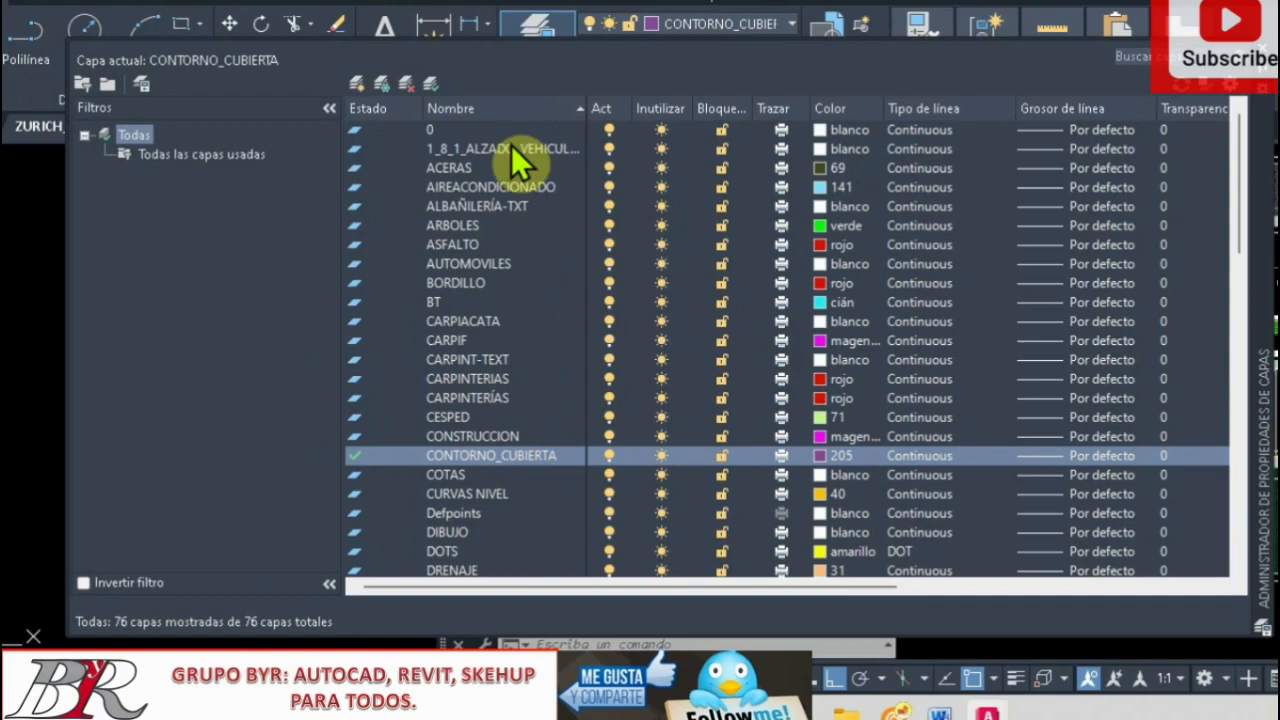
pyautogui.scroll(-8, 530, 300)
pyautogui.scroll(-12, 525, 405)
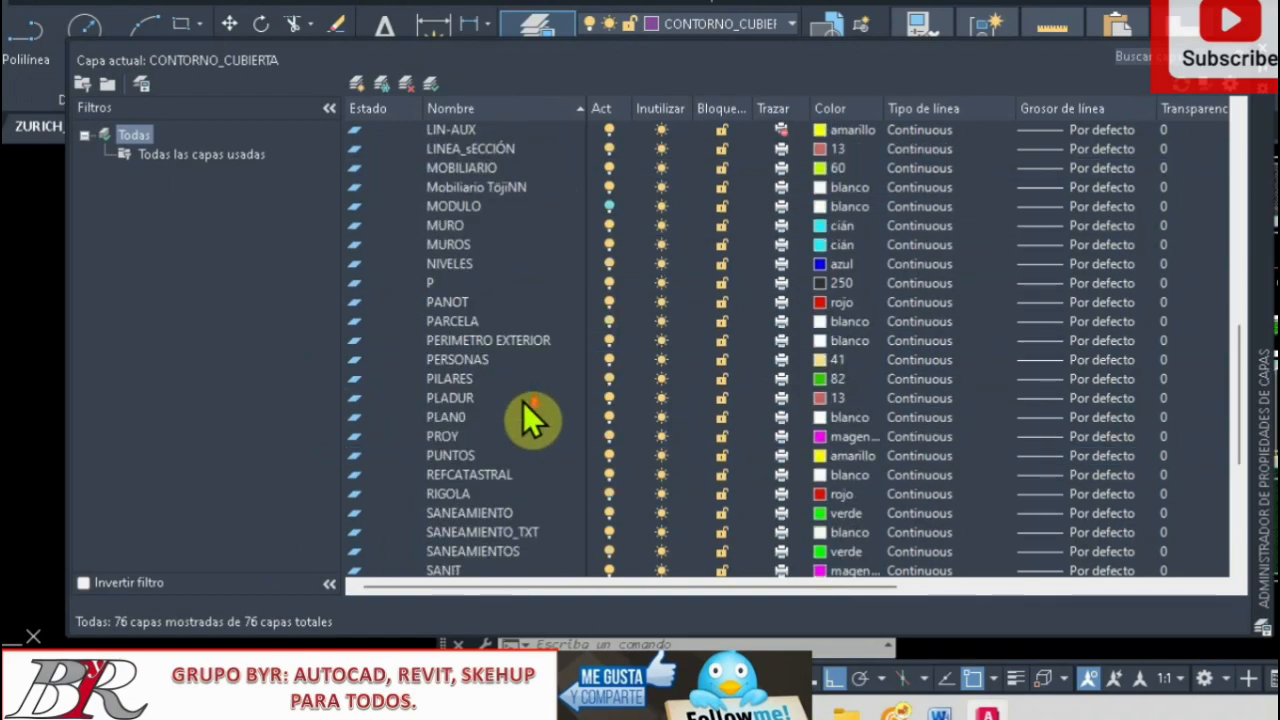
pyautogui.scroll(12, 520, 420)
pyautogui.scroll(10, 515, 408)
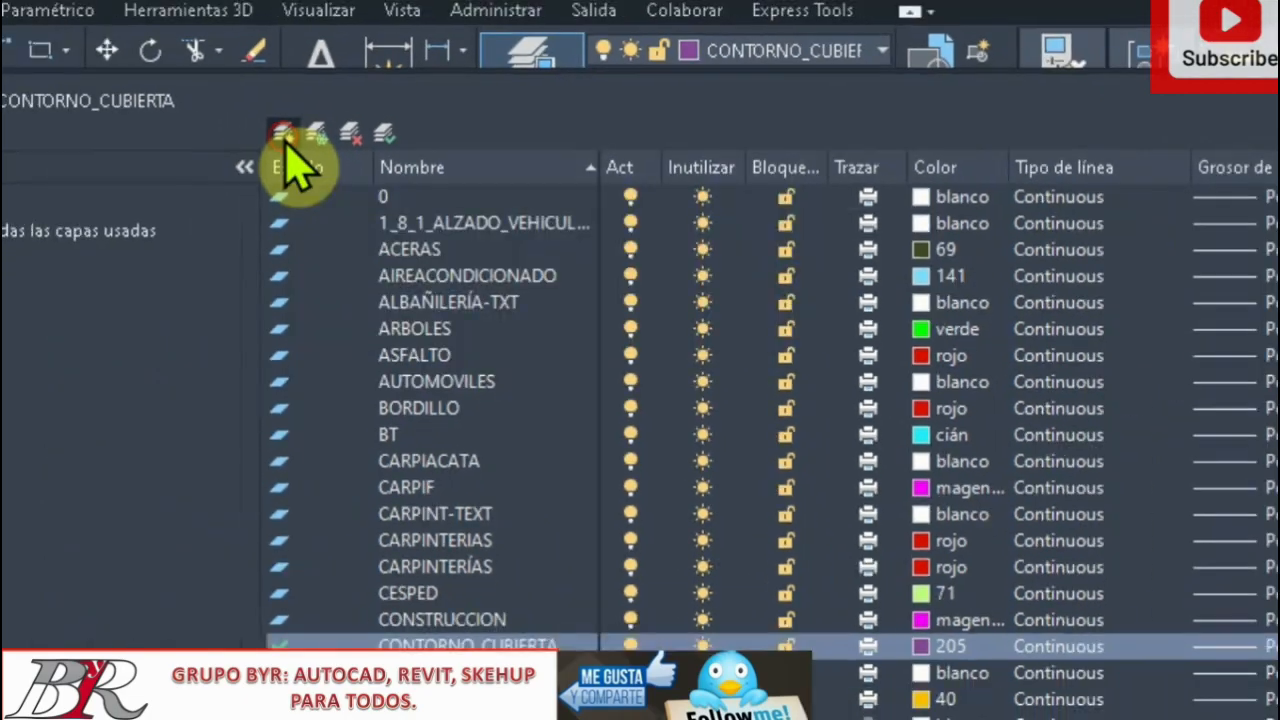
# Create a new layer named ejemplo_1 and widen the Act column of the layer list
pyautogui.click(72, 117)
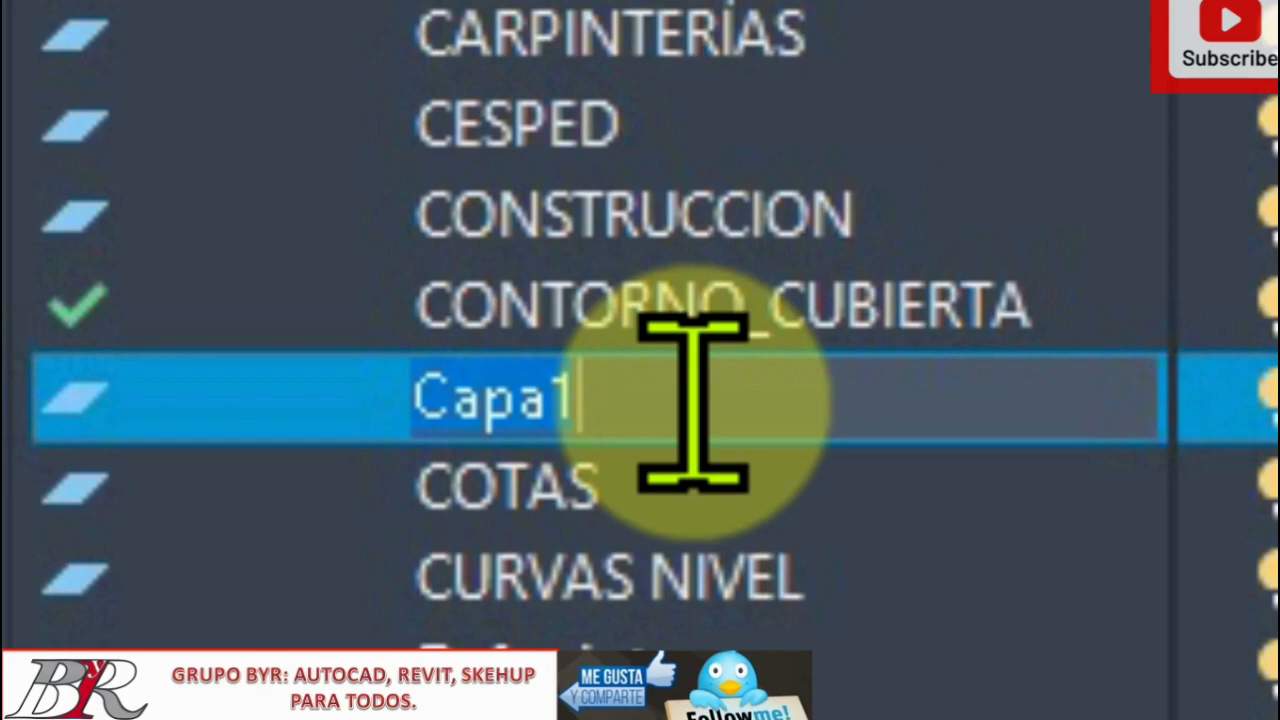
pyautogui.write('r')
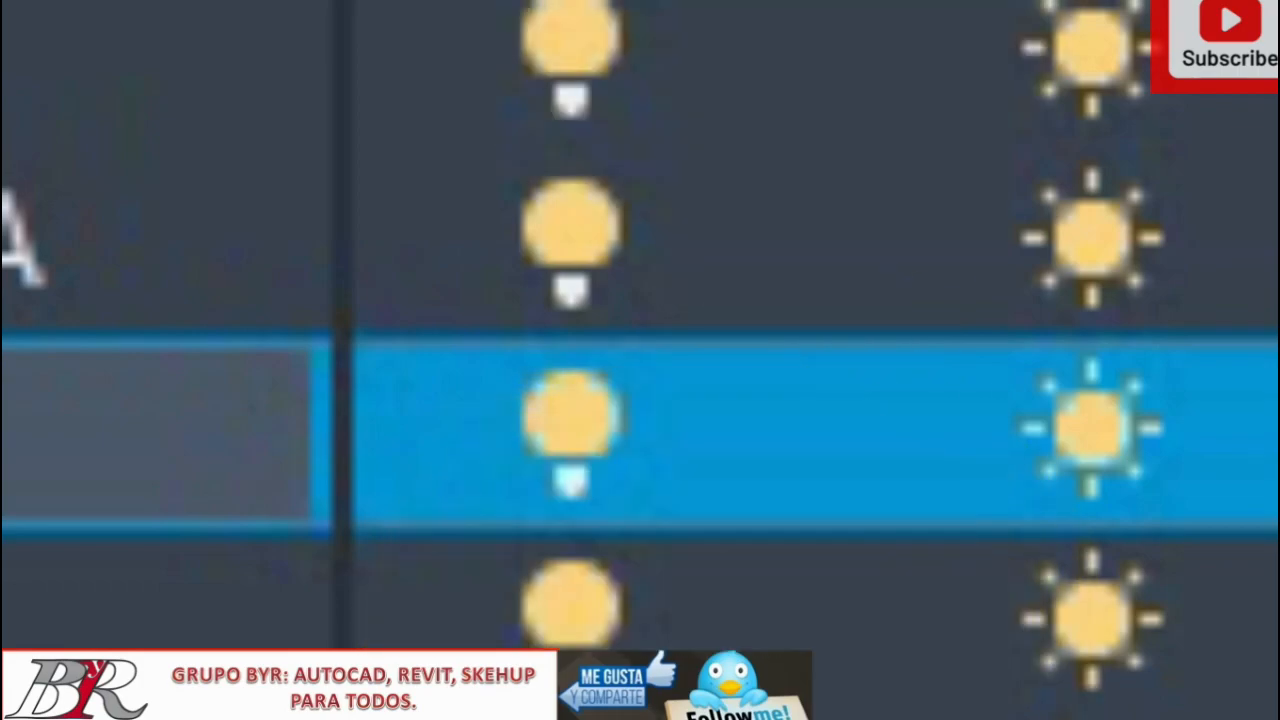
pyautogui.moveTo(796, 2); pyautogui.dragTo(1058, 2)
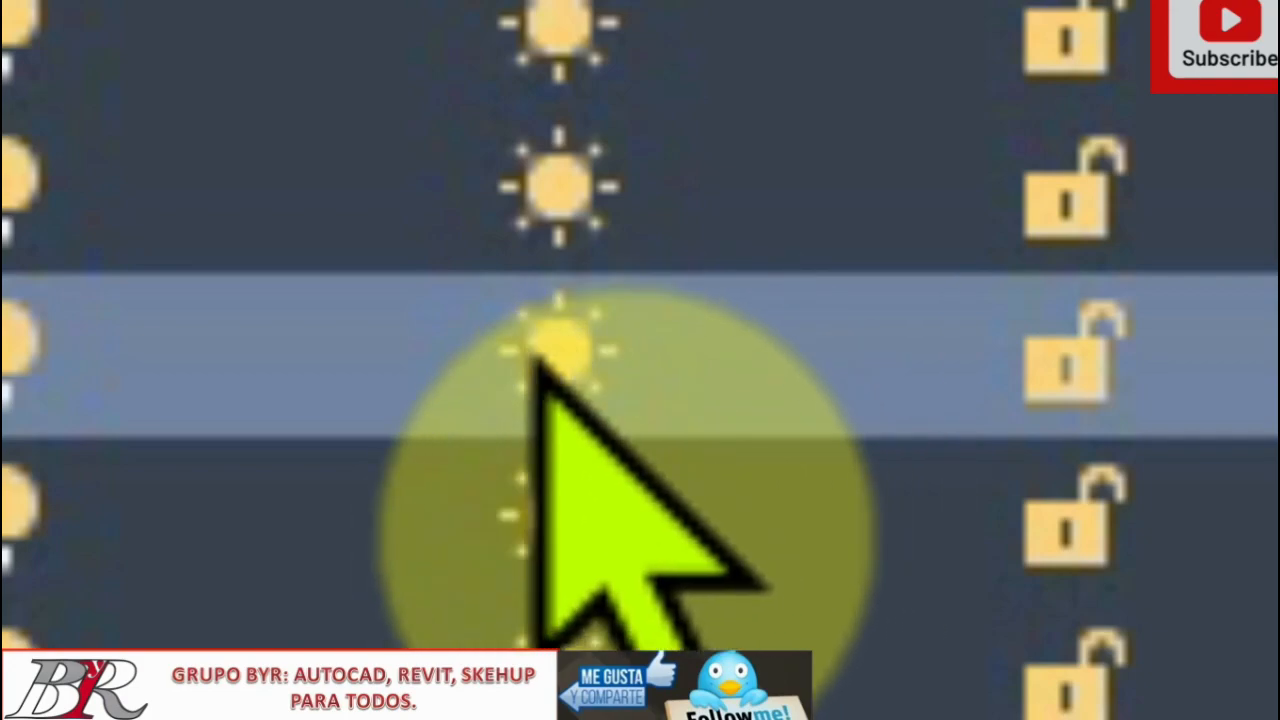
# Freeze and thaw the ejemplo_1 layer, and turn it off
pyautogui.click(588, 352)
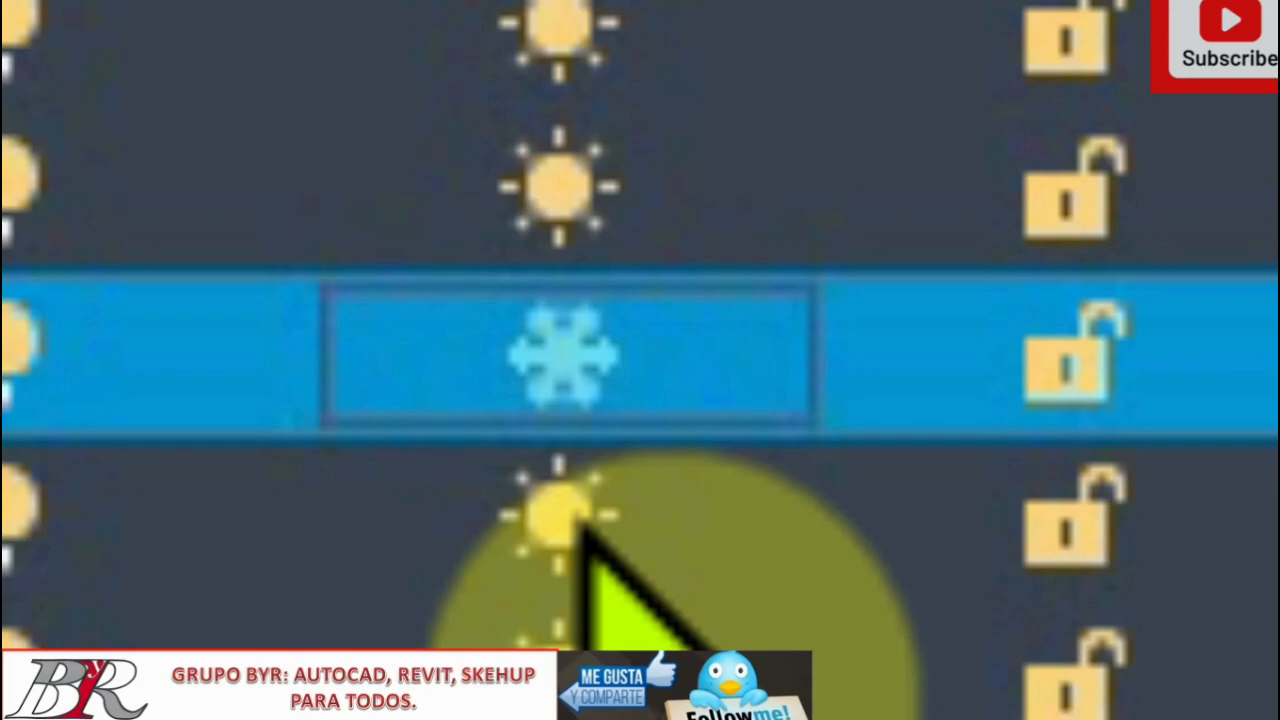
pyautogui.click(566, 348)
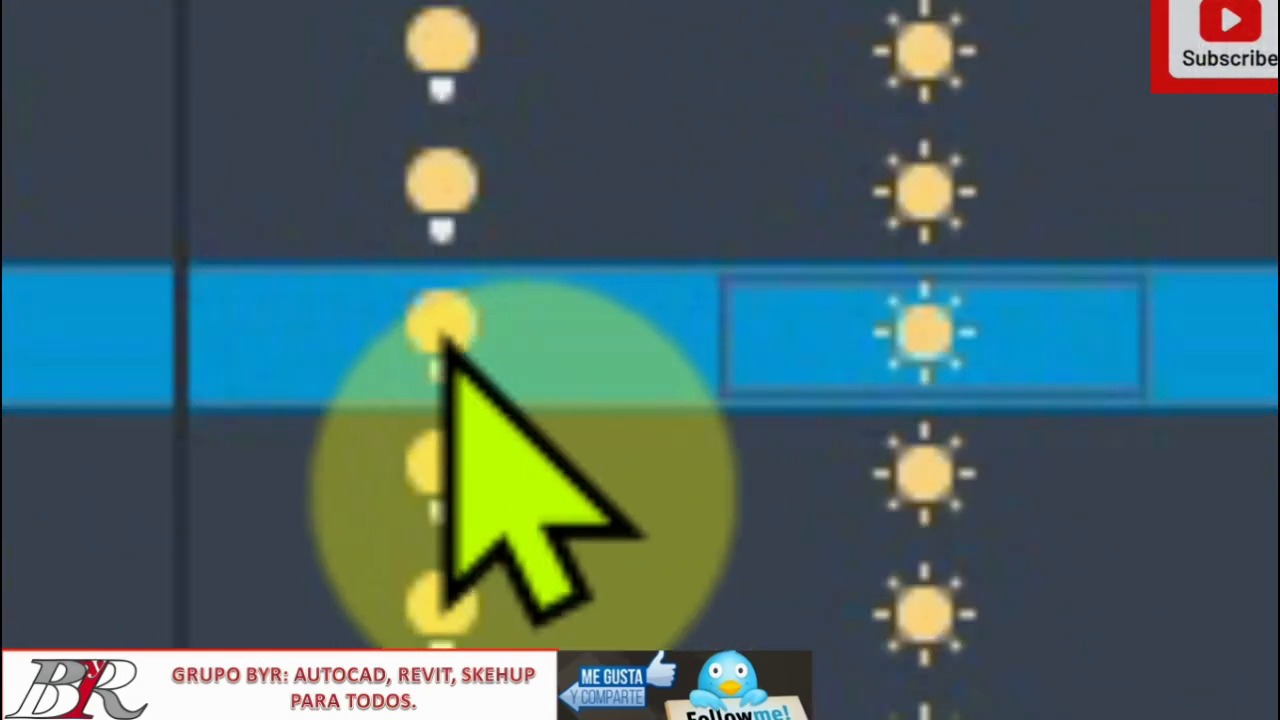
pyautogui.click(443, 338)
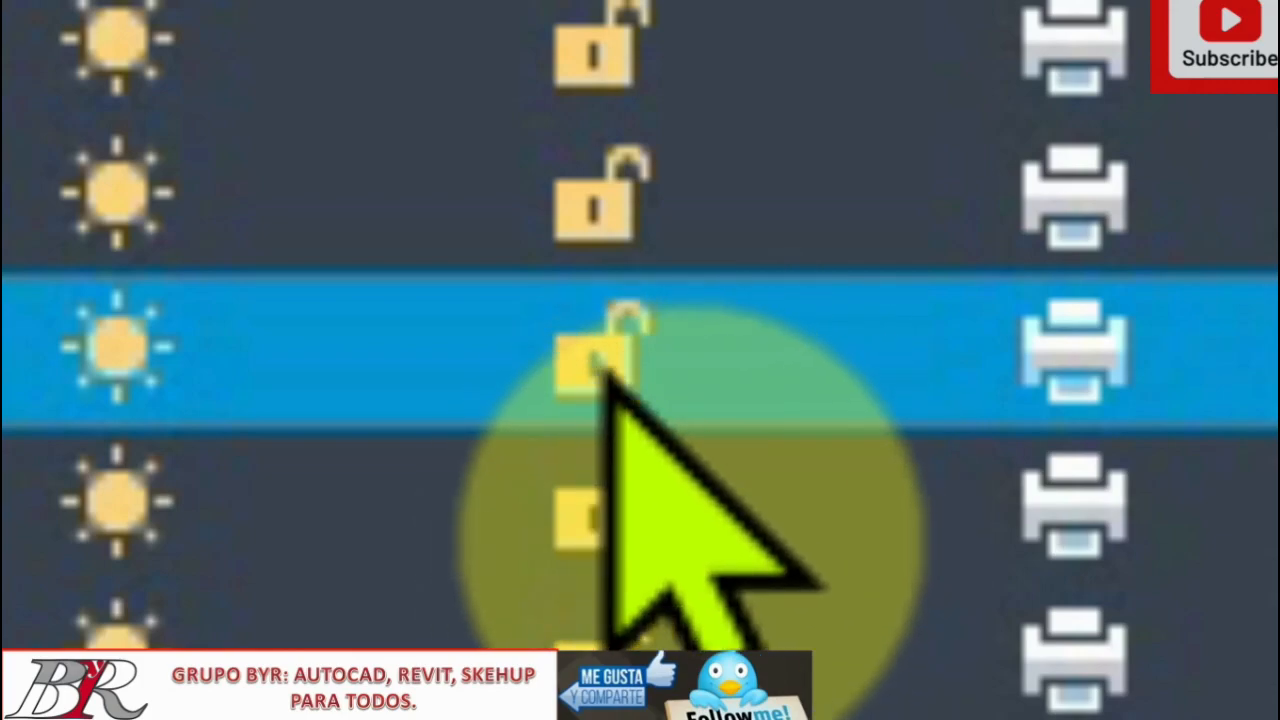
# Lock and unlock the ejemplo_1 layer and try out its plot setting
pyautogui.click(601, 368)
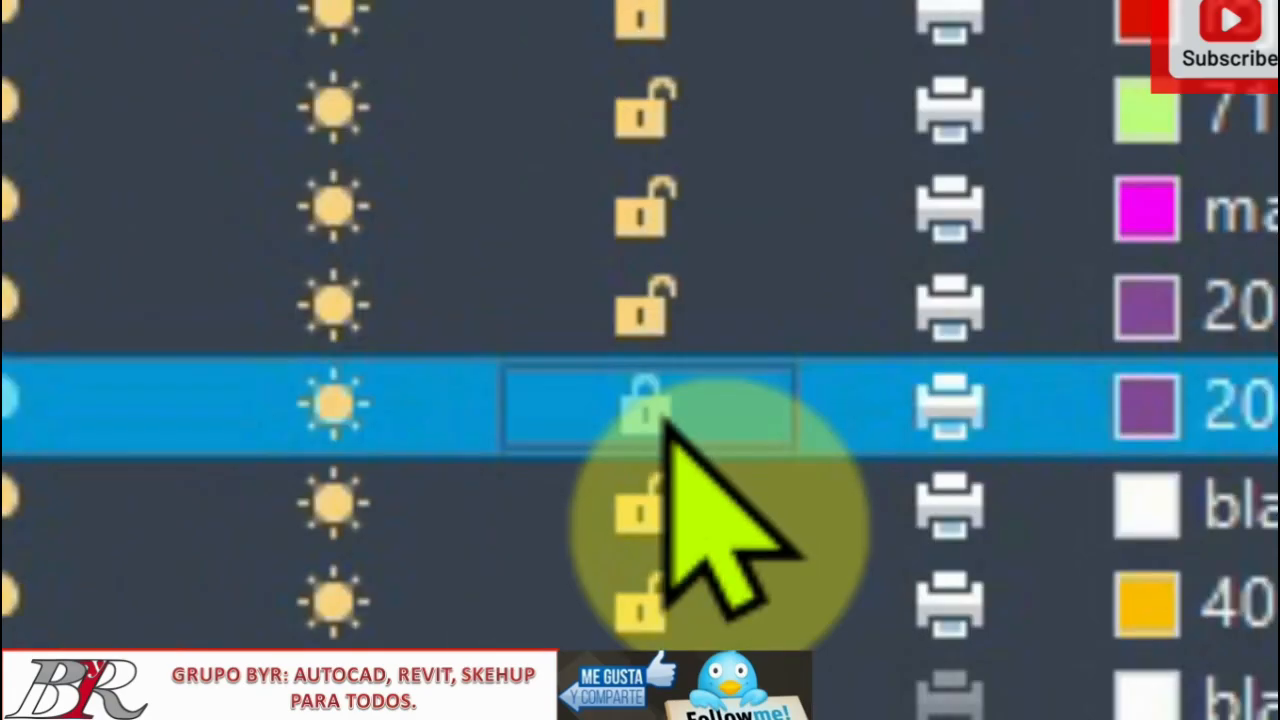
pyautogui.click(632, 372)
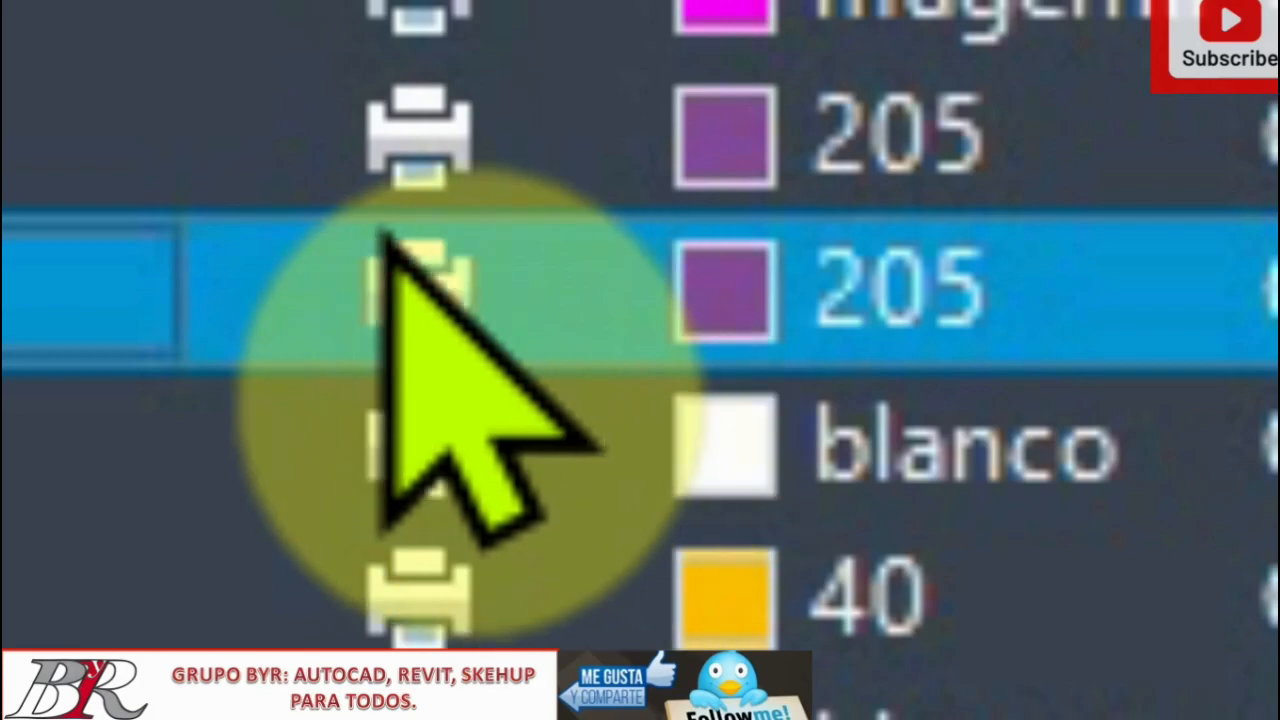
pyautogui.click(418, 290)
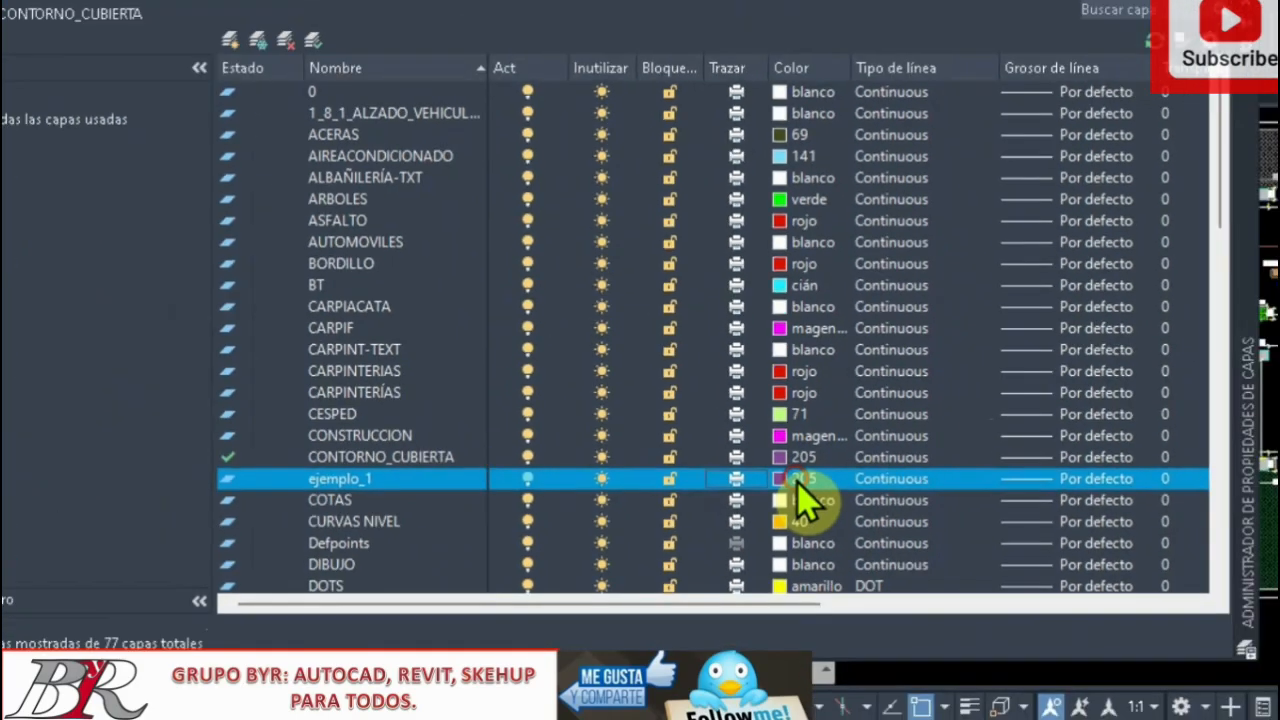
# Examine the index color palette and the loaded linetypes available for the ejemplo_1 layer, without changing either property
pyautogui.click(688, 432)
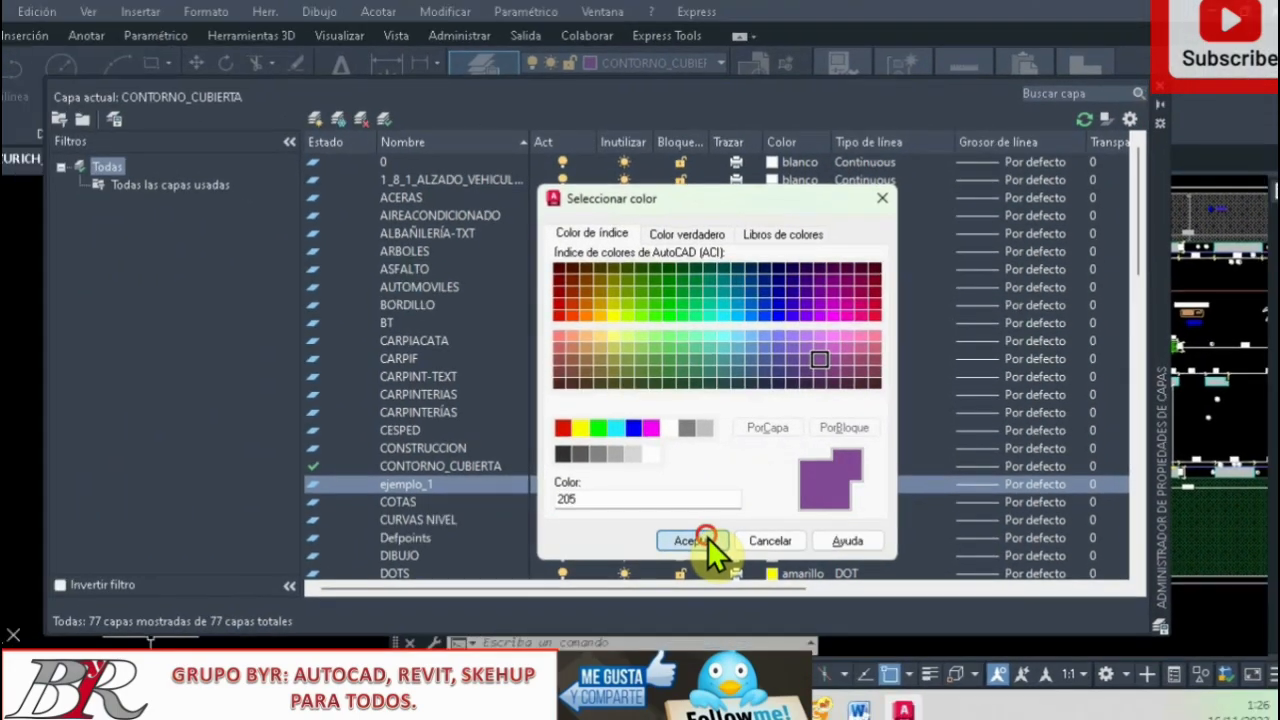
pyautogui.click(577, 568)
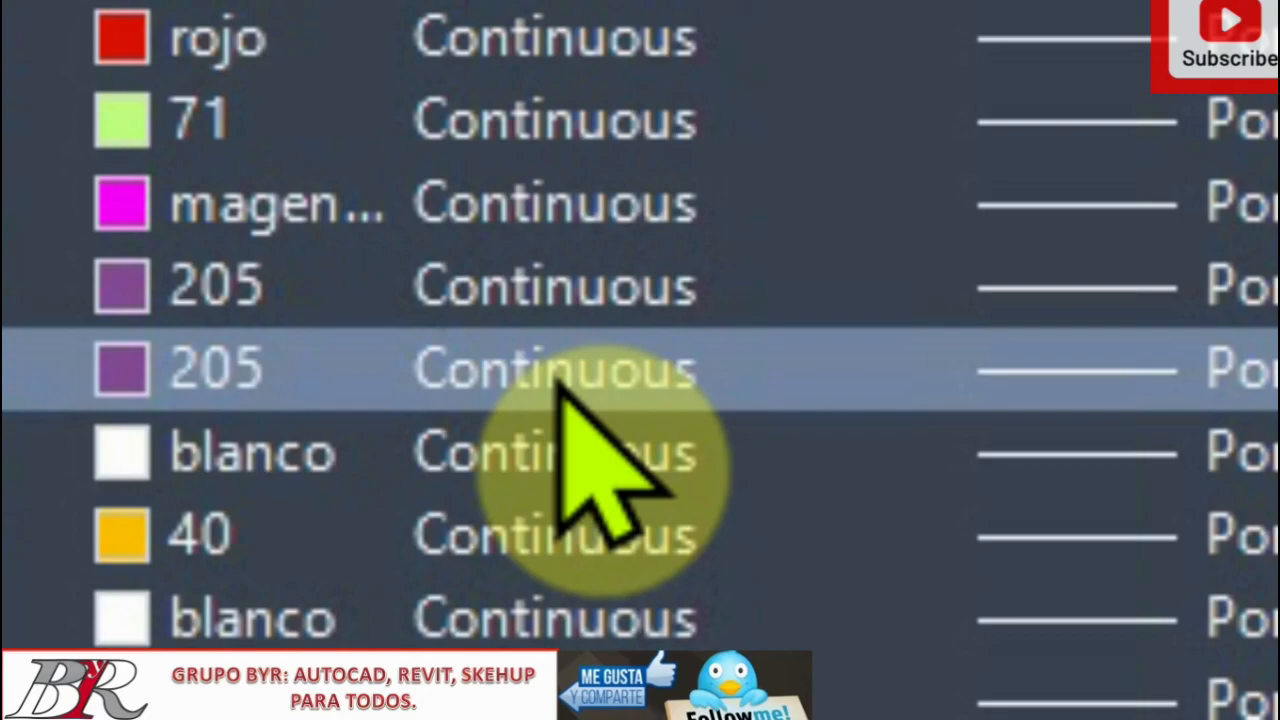
pyautogui.click(557, 385)
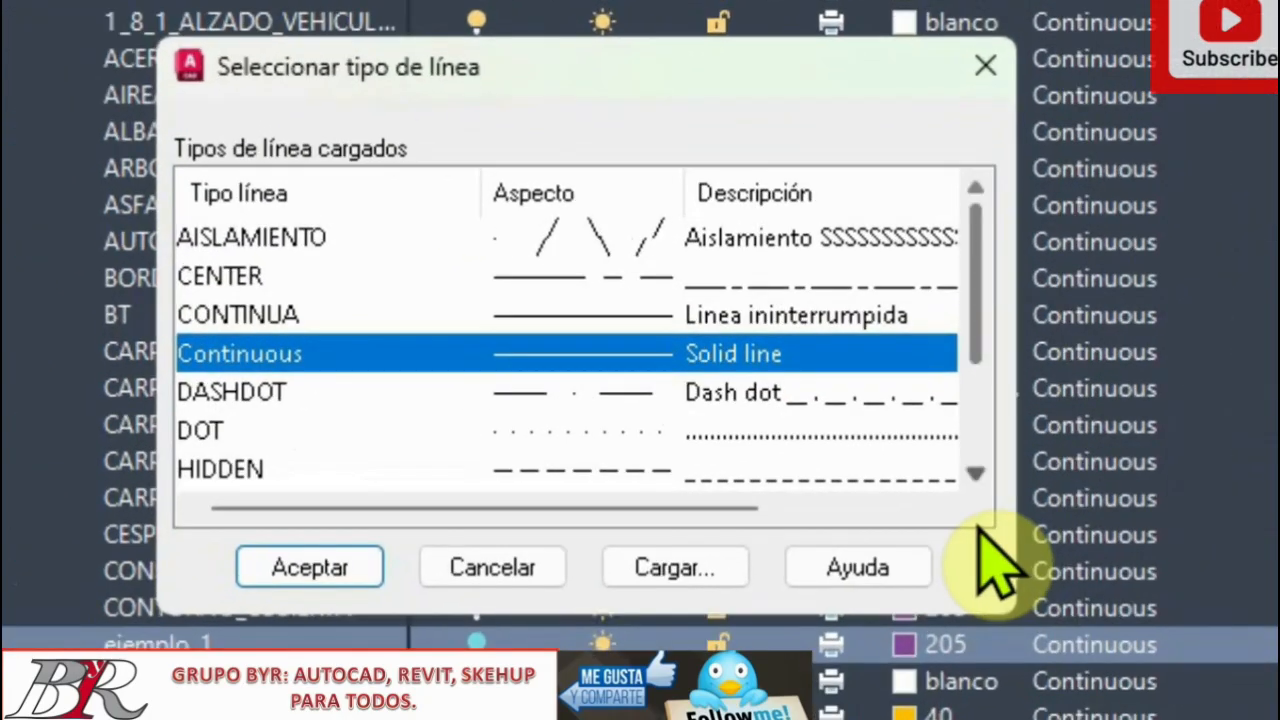
pyautogui.moveTo(970, 313); pyautogui.dragTo(987, 438)
pyautogui.scroll(2, 888, 425)
pyautogui.scroll(-2, 888, 425)
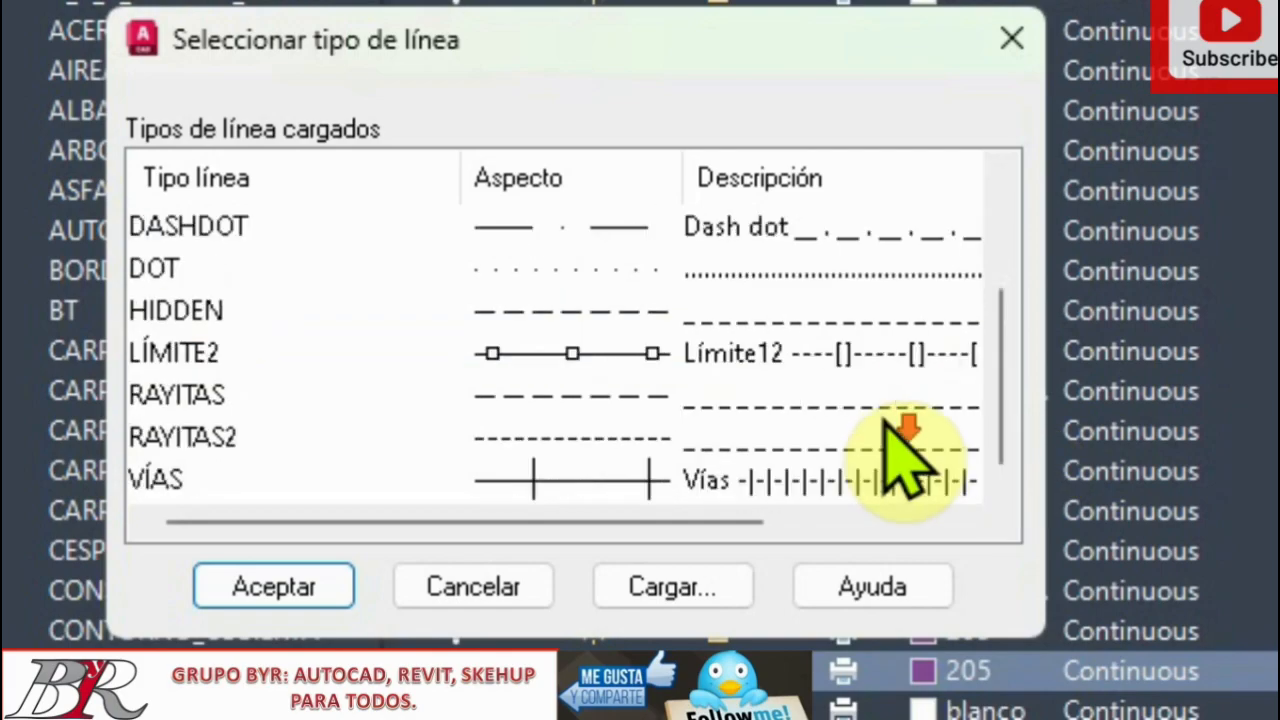
pyautogui.scroll(2, 905, 458)
pyautogui.scroll(-2, 905, 458)
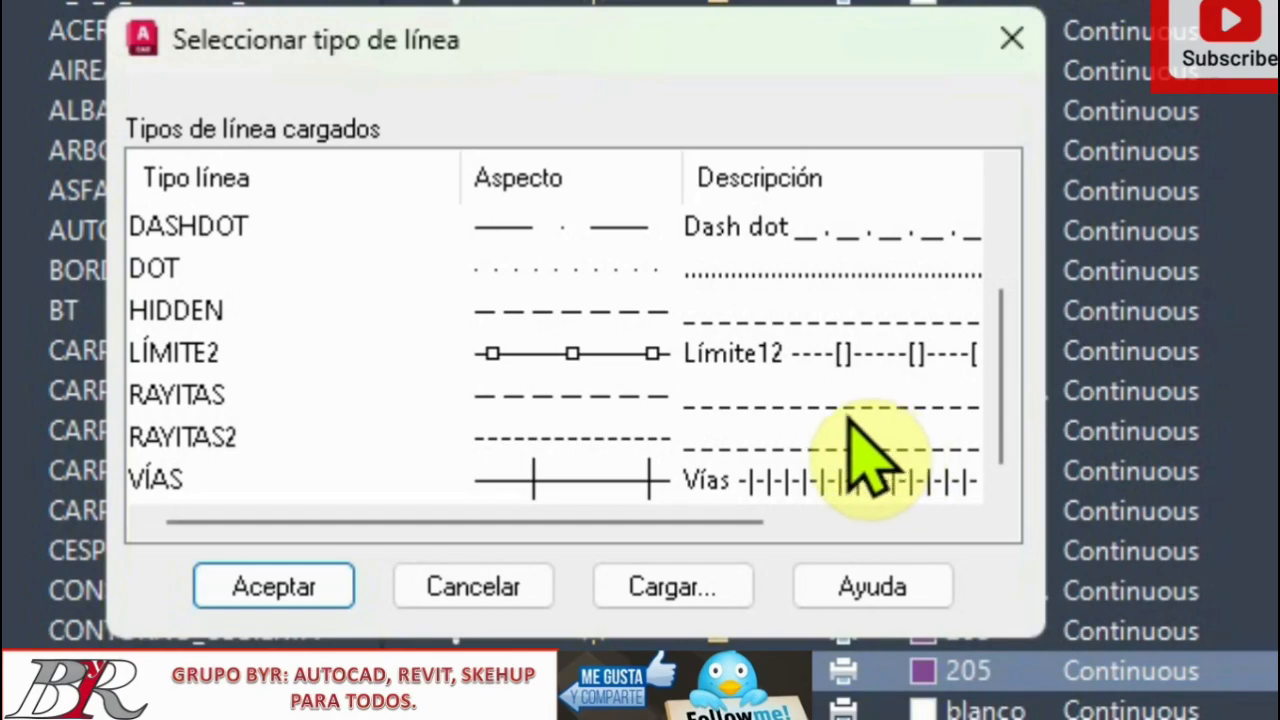
pyautogui.click(526, 584)
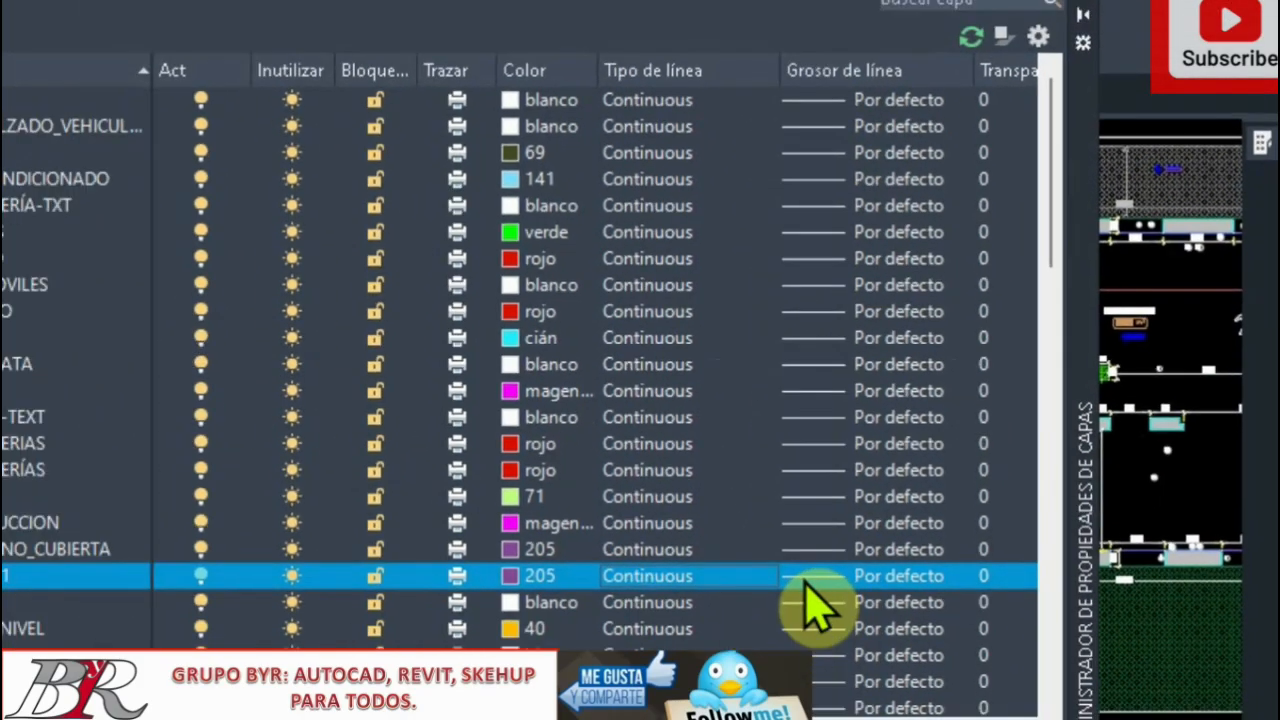
# Examine the range of lineweights available for the ejemplo_1 layer and leave without choosing one
pyautogui.click(735, 619)
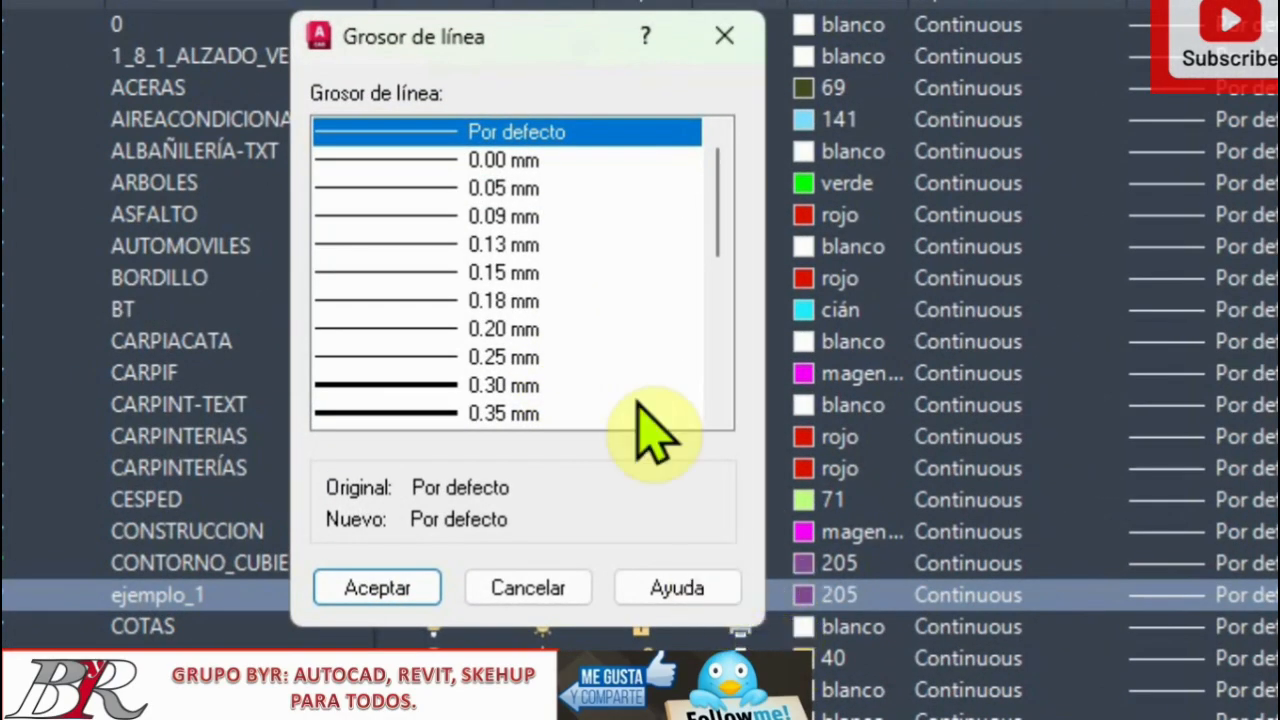
pyautogui.scroll(-4, 594, 300)
pyautogui.scroll(4, 586, 334)
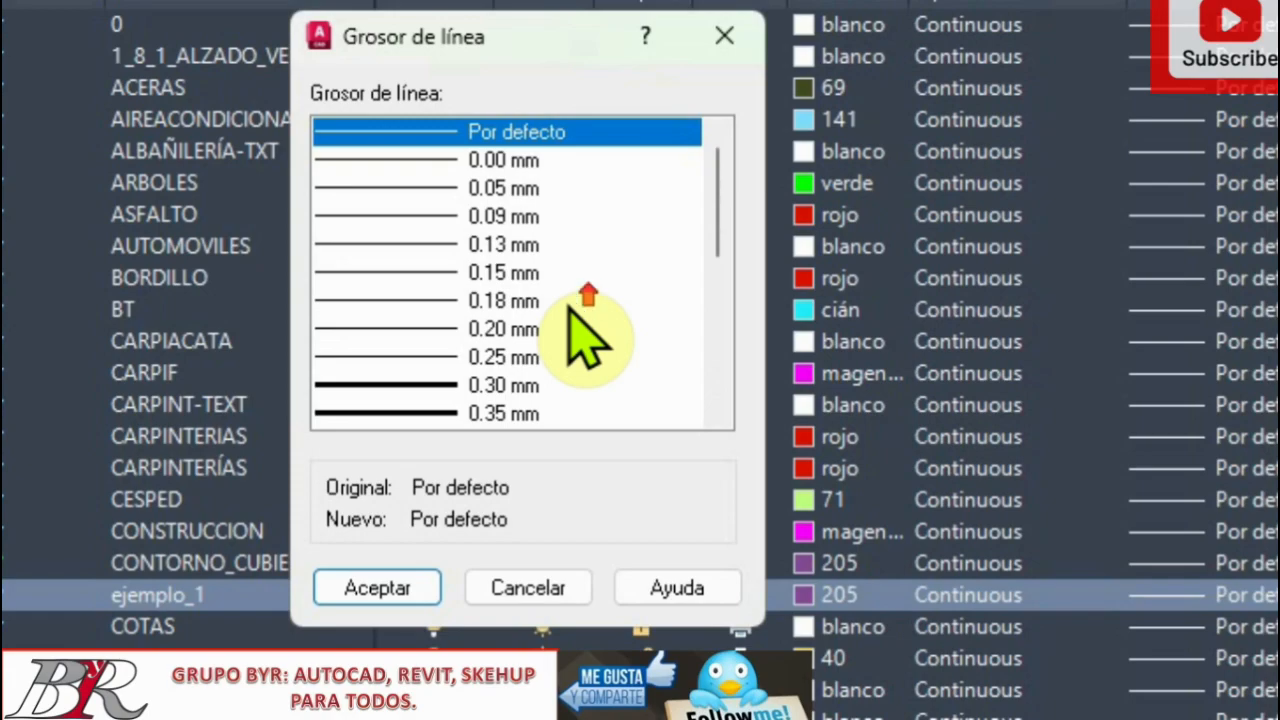
pyautogui.scroll(-5, 586, 334)
pyautogui.scroll(5, 586, 334)
pyautogui.scroll(-5, 586, 334)
pyautogui.scroll(5, 586, 334)
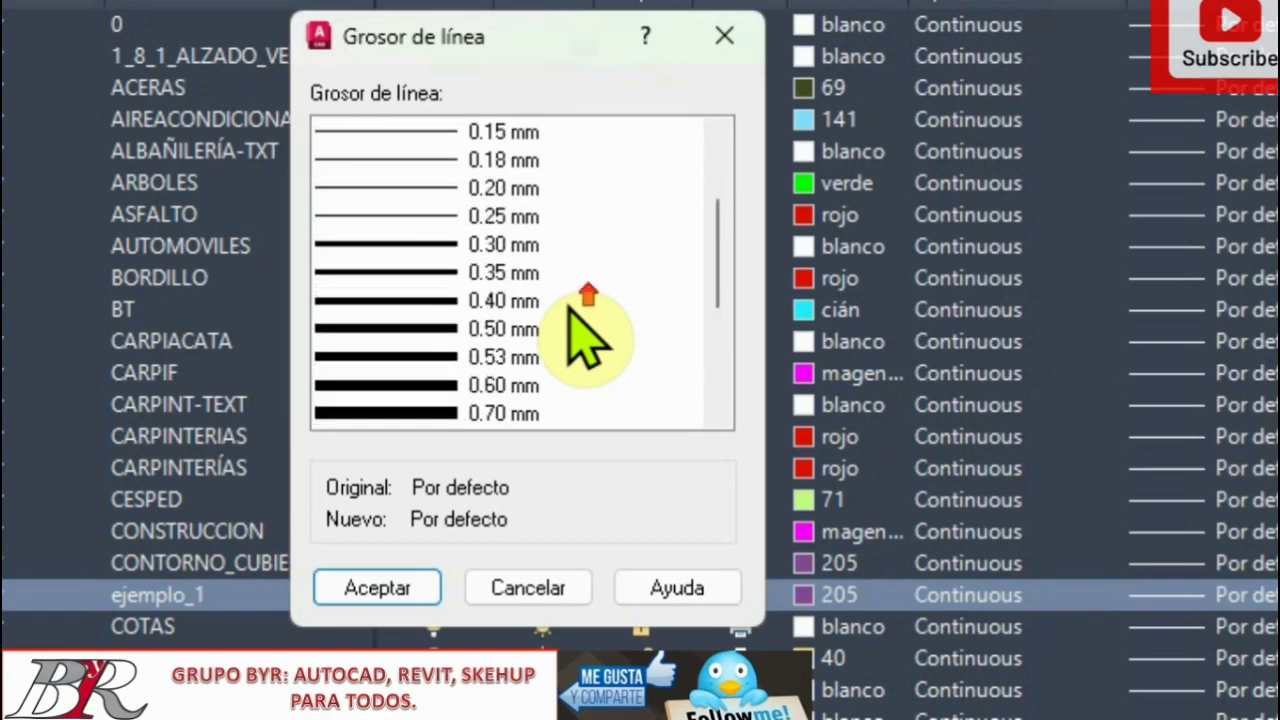
pyautogui.scroll(-3, 586, 334)
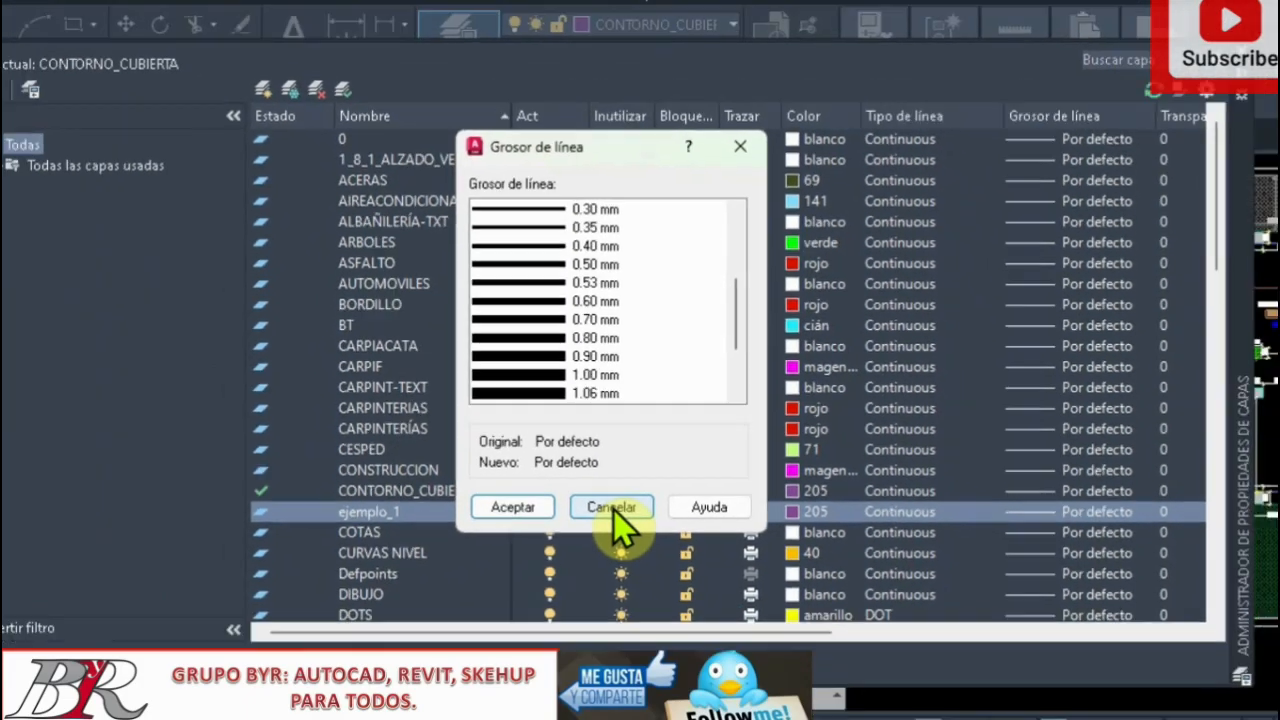
pyautogui.click(528, 588)
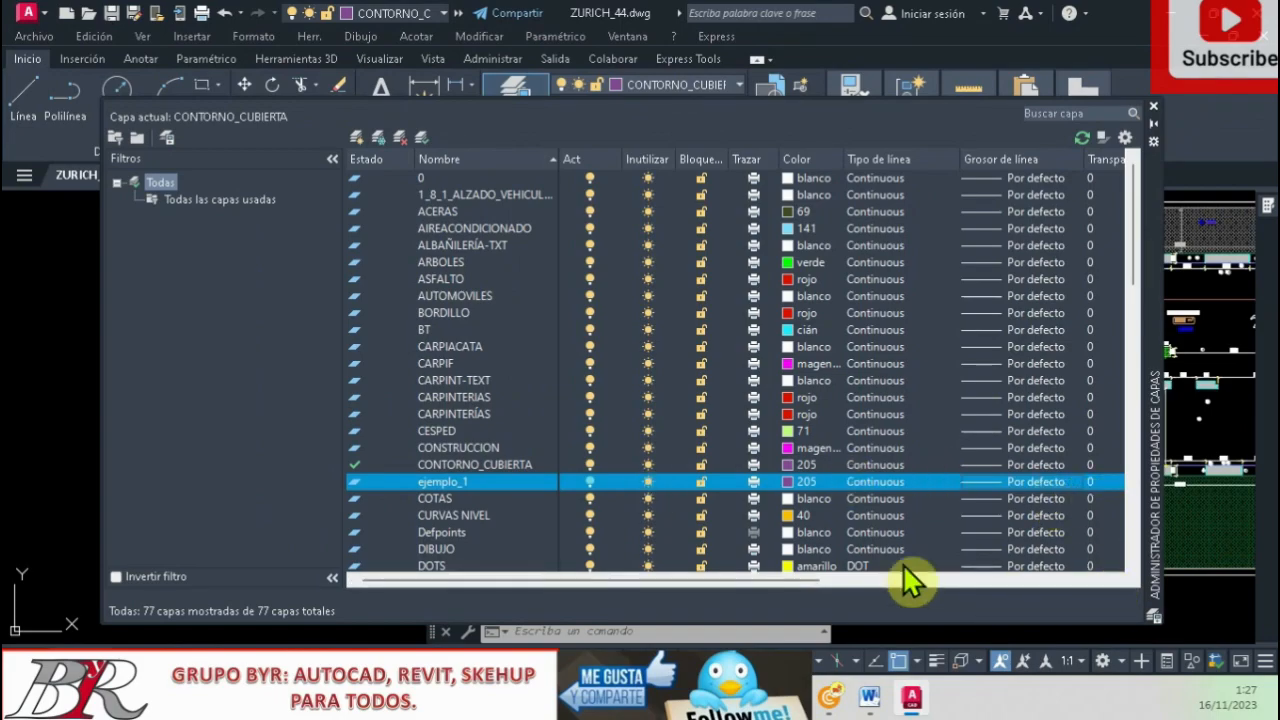
# Examine the transparency, viewport freeze and description columns of the layer list, widening a column to read it
pyautogui.moveTo(815, 580); pyautogui.dragTo(1058, 596)
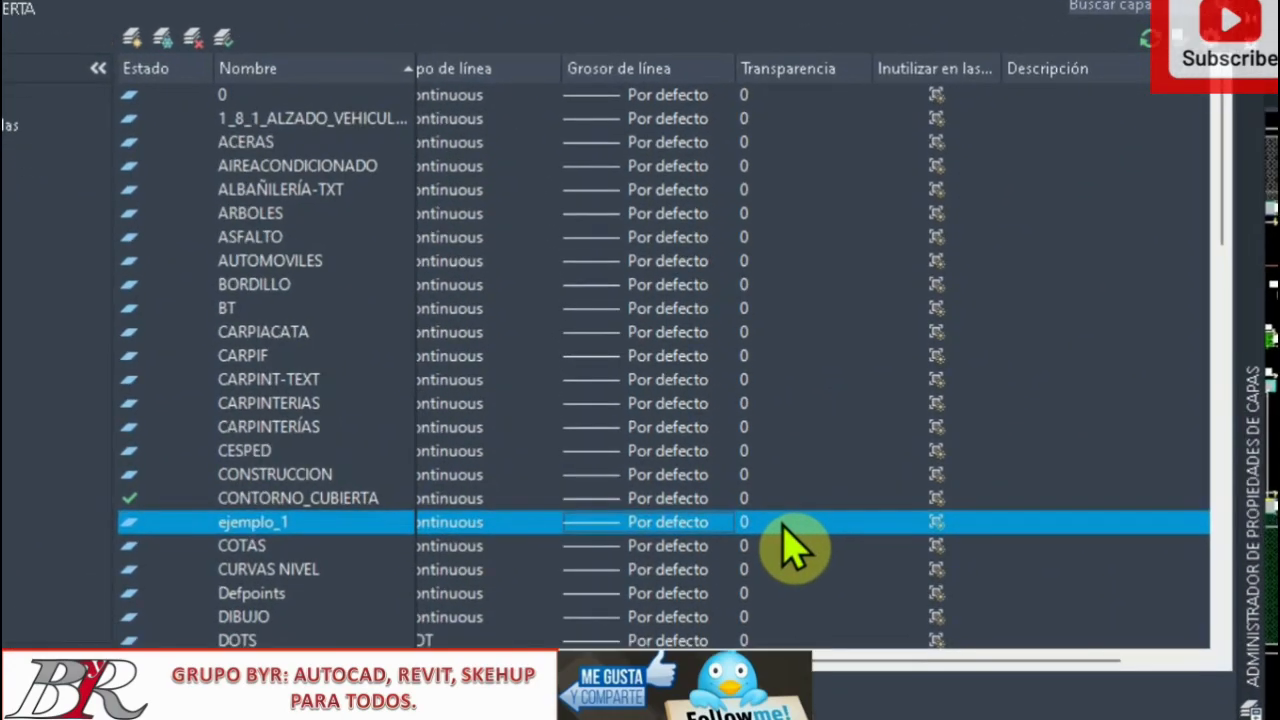
pyautogui.scroll(-12, 790, 545)
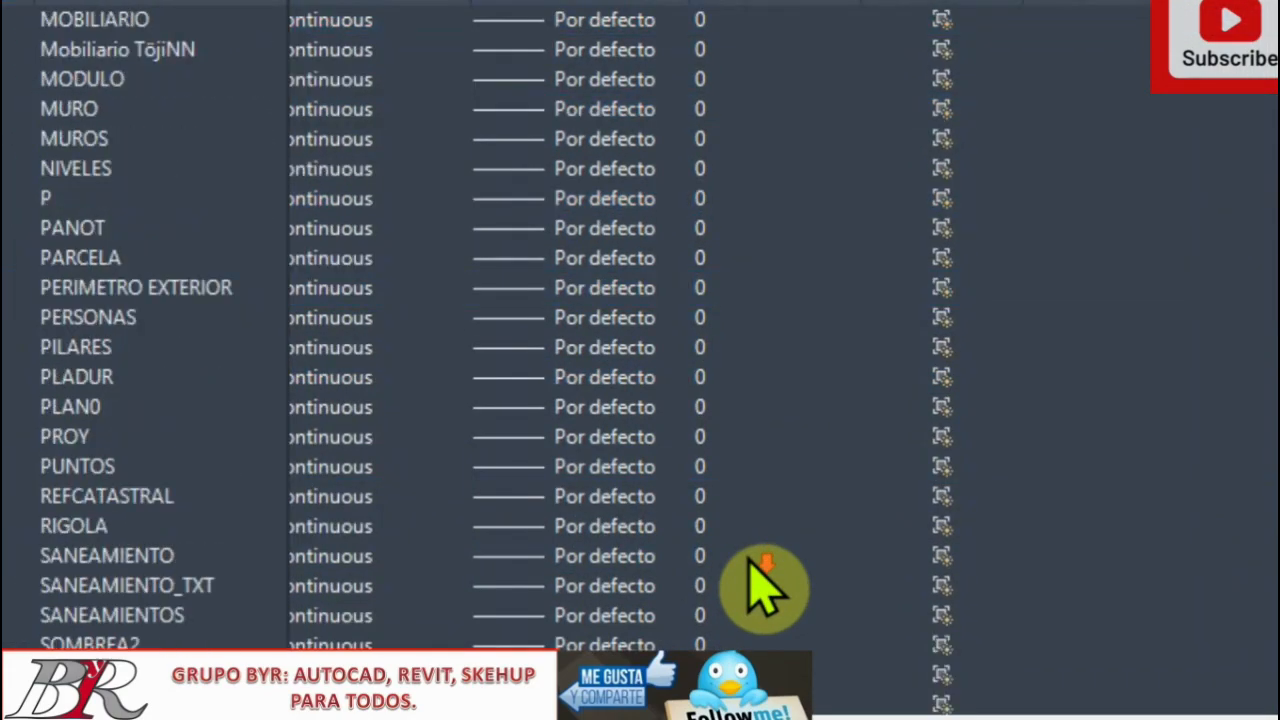
pyautogui.scroll(-5, 752, 565)
pyautogui.scroll(17, 752, 565)
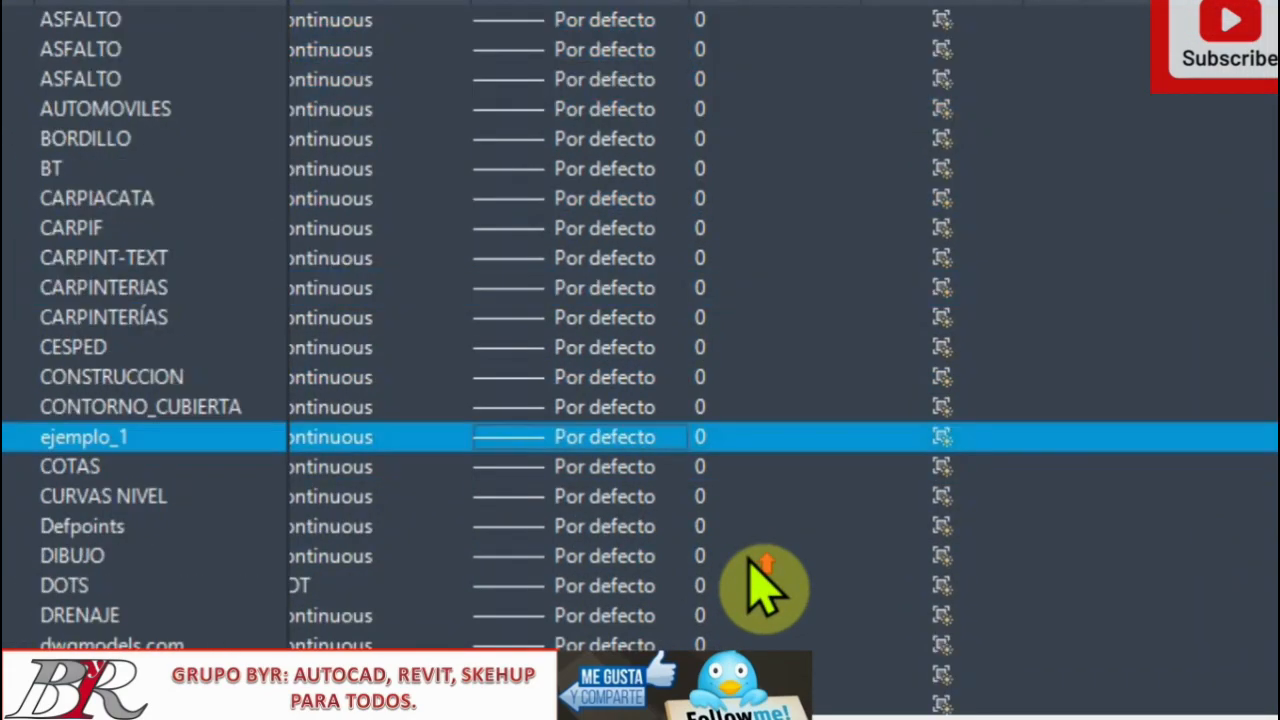
pyautogui.scroll(2, 752, 562)
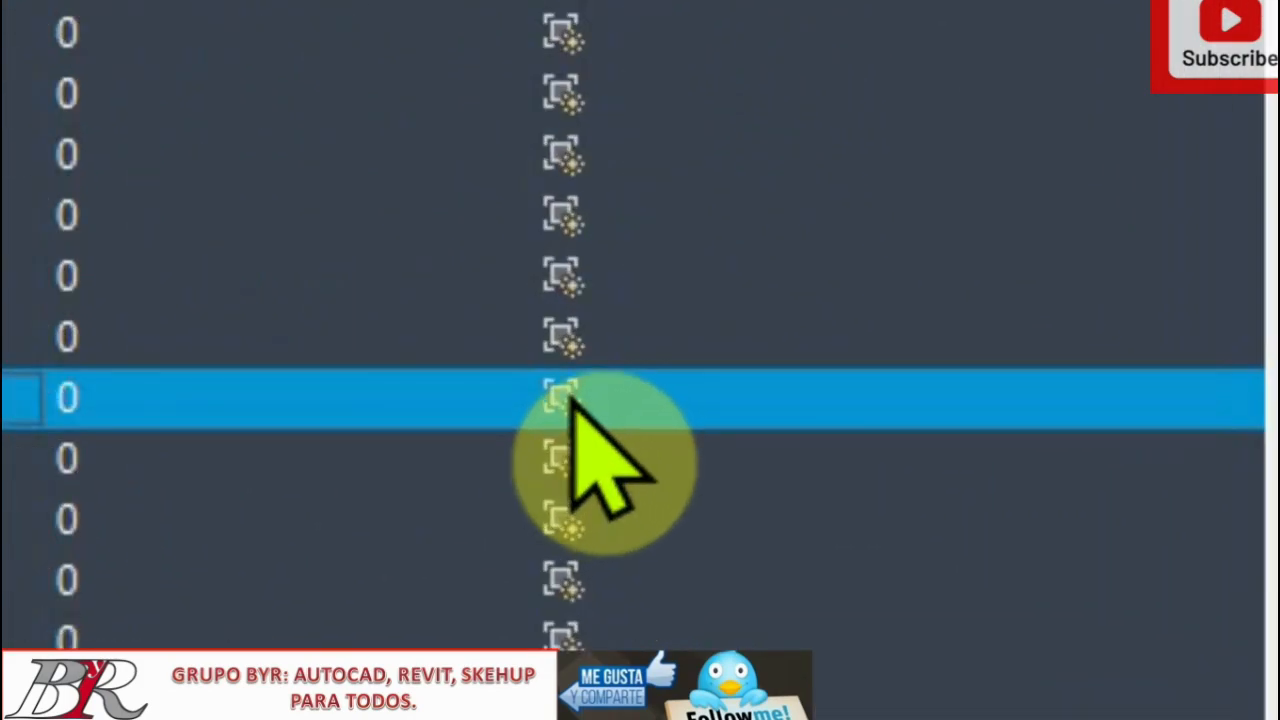
pyautogui.moveTo(762, 5); pyautogui.dragTo(996, 5)
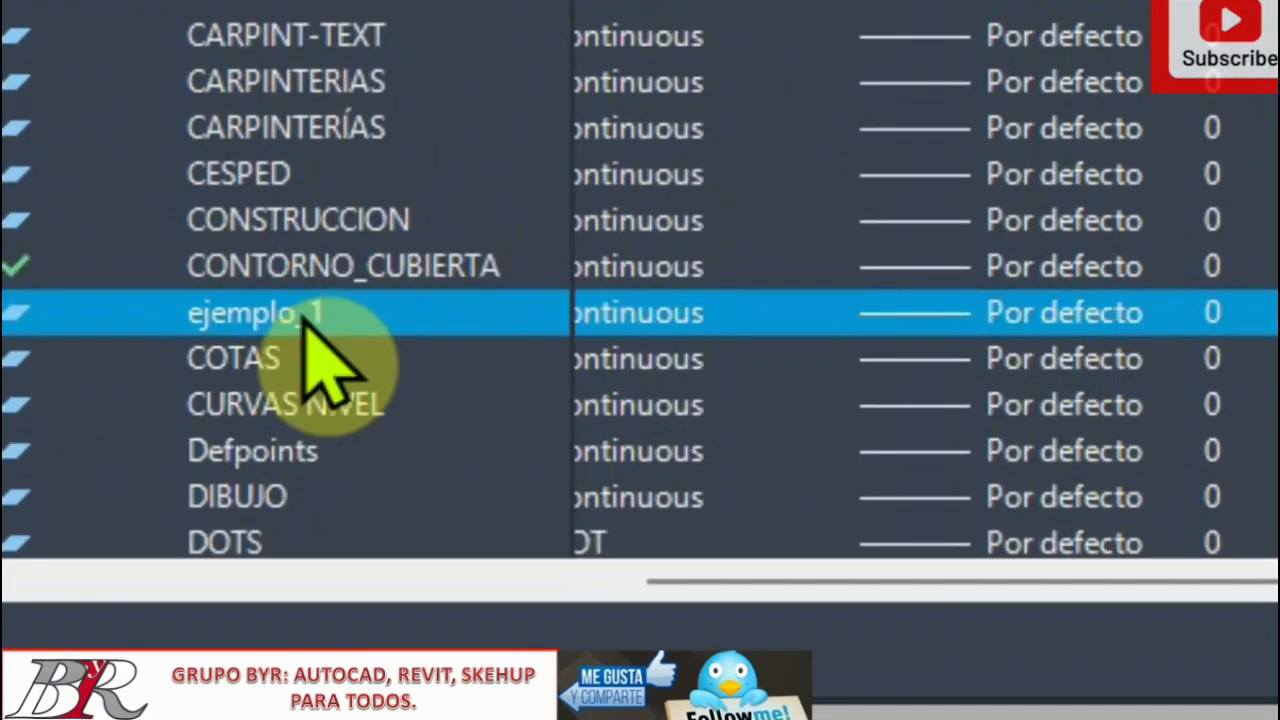
# Set the ejemplo_1 layer's color to red, index color 1
pyautogui.moveTo(755, 580); pyautogui.dragTo(14, 600)
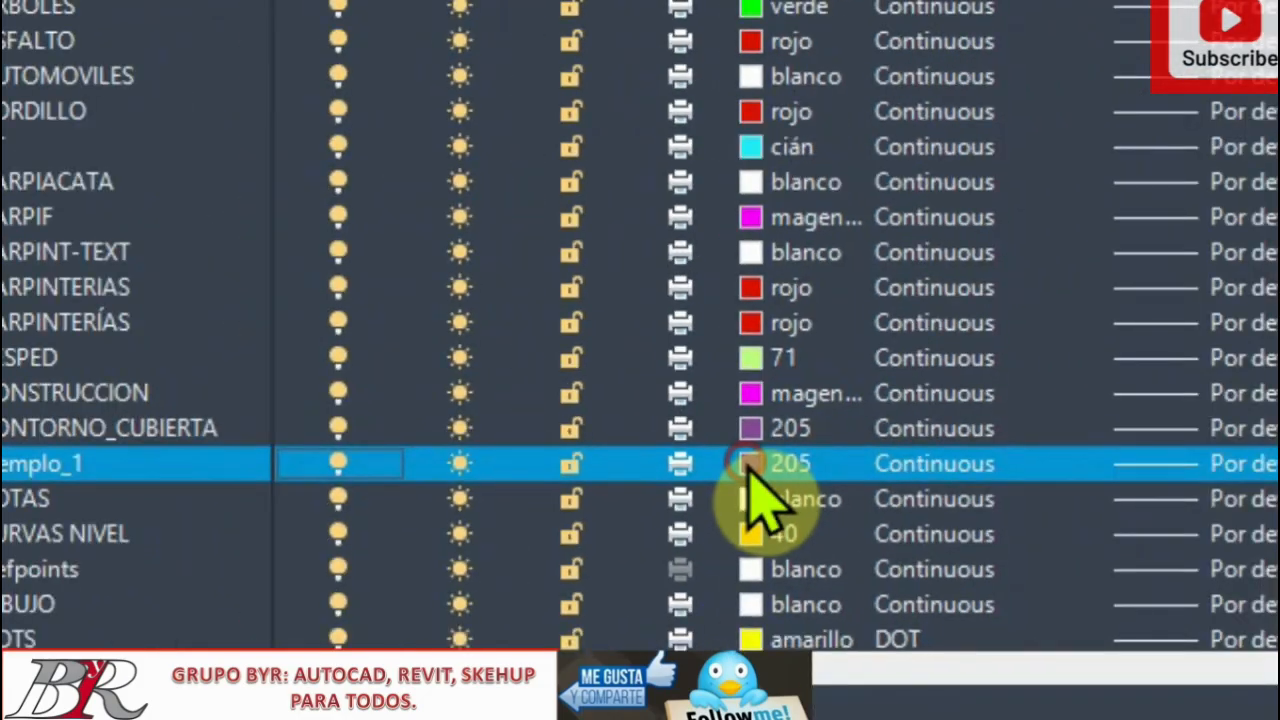
pyautogui.click(628, 405)
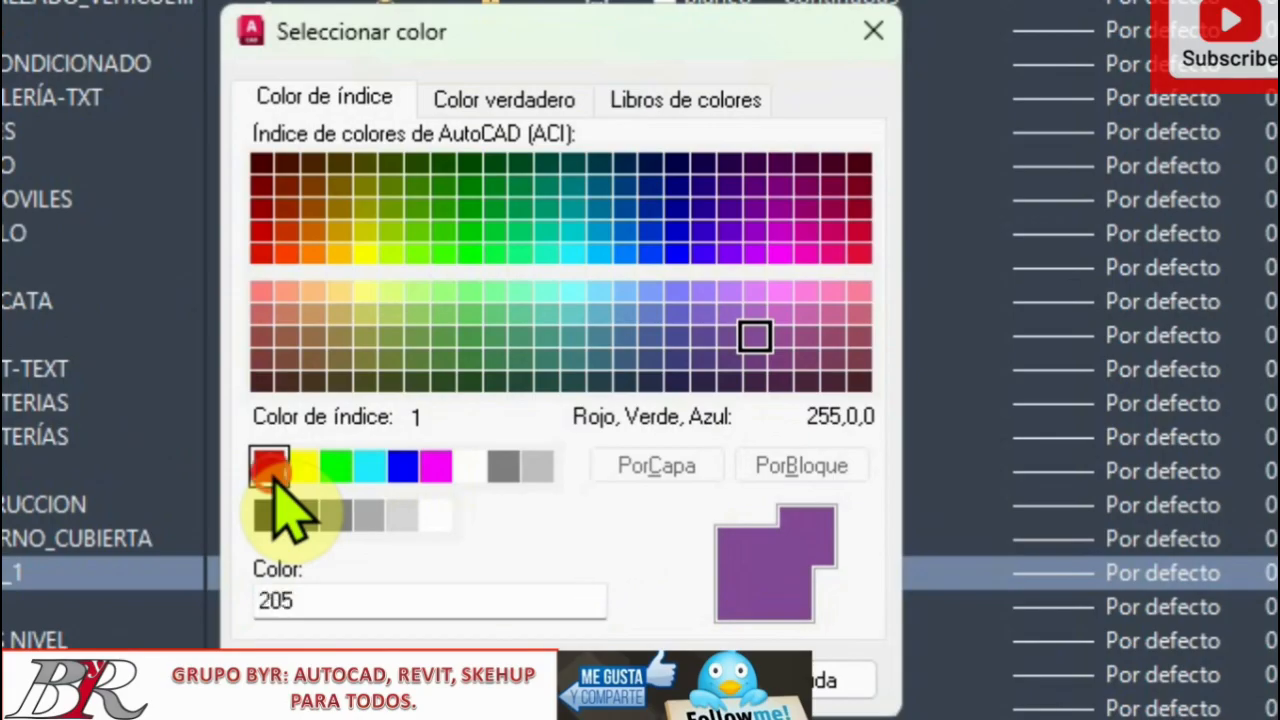
pyautogui.click(270, 470)
pyautogui.click(505, 678)
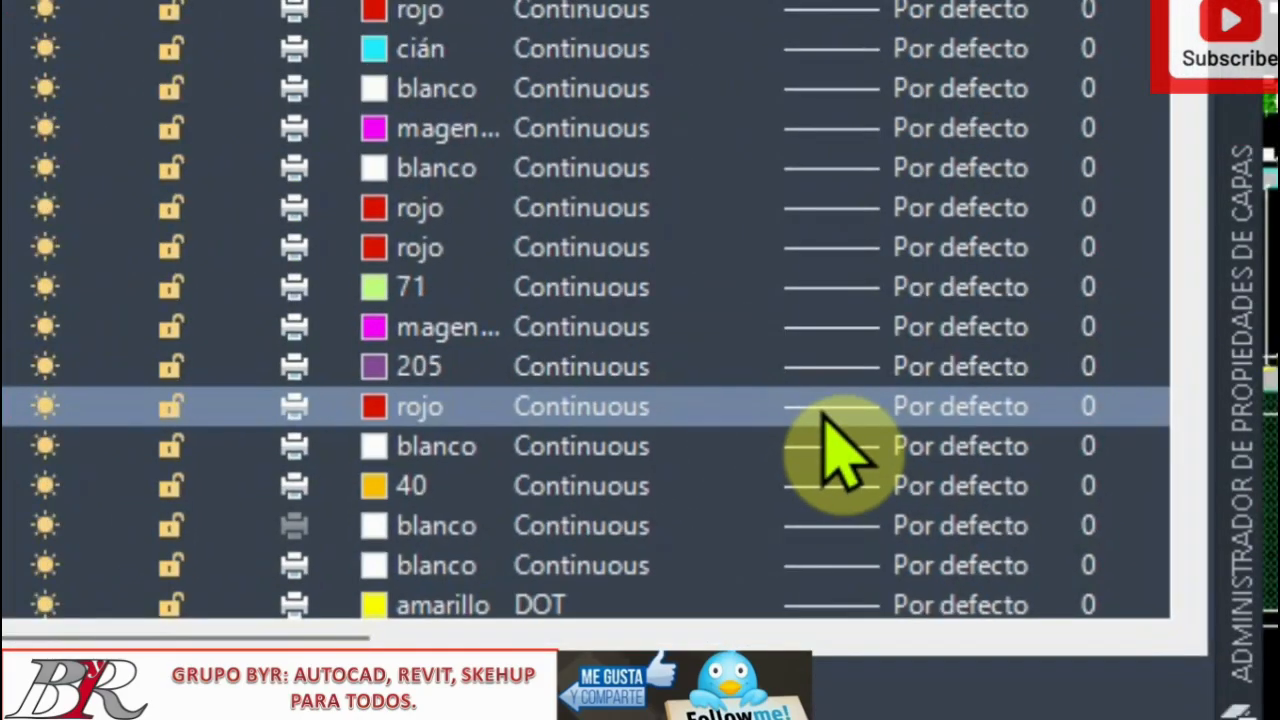
# Set the ejemplo_1 layer's lineweight to 0.90 mm
pyautogui.click(680, 345)
pyautogui.scroll(-3, 666, 347)
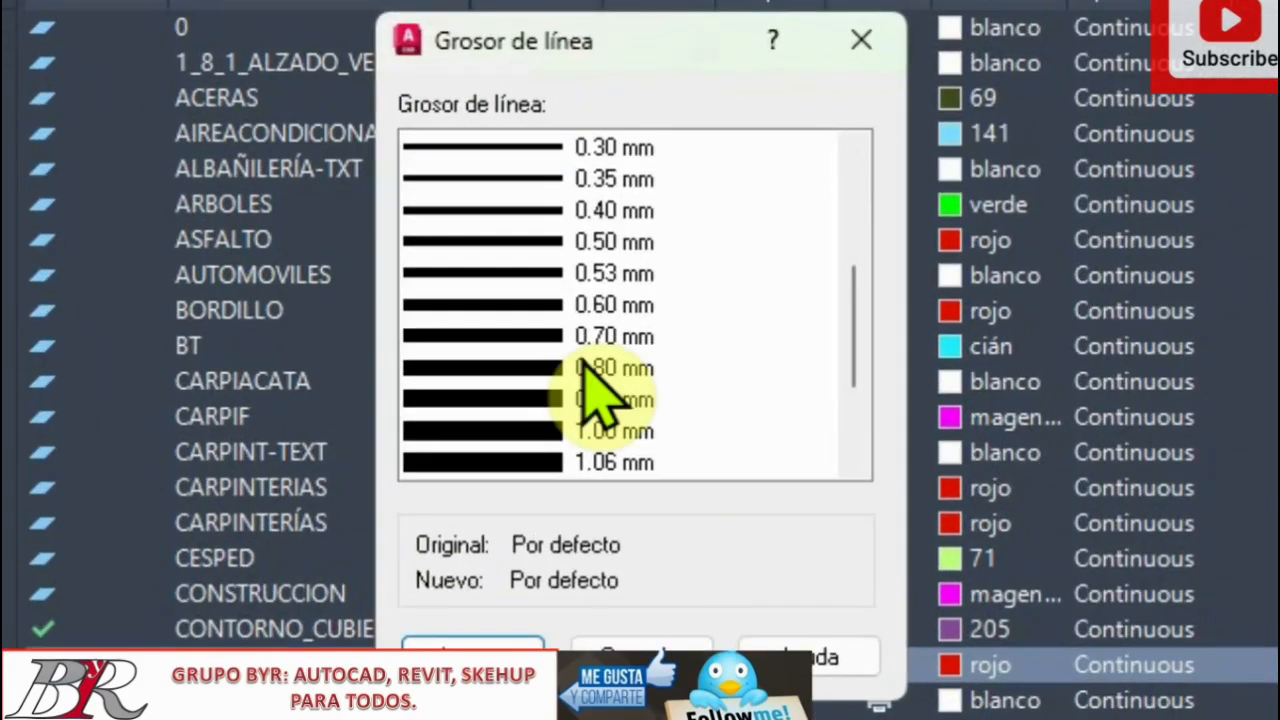
pyautogui.click(565, 399)
pyautogui.click(474, 652)
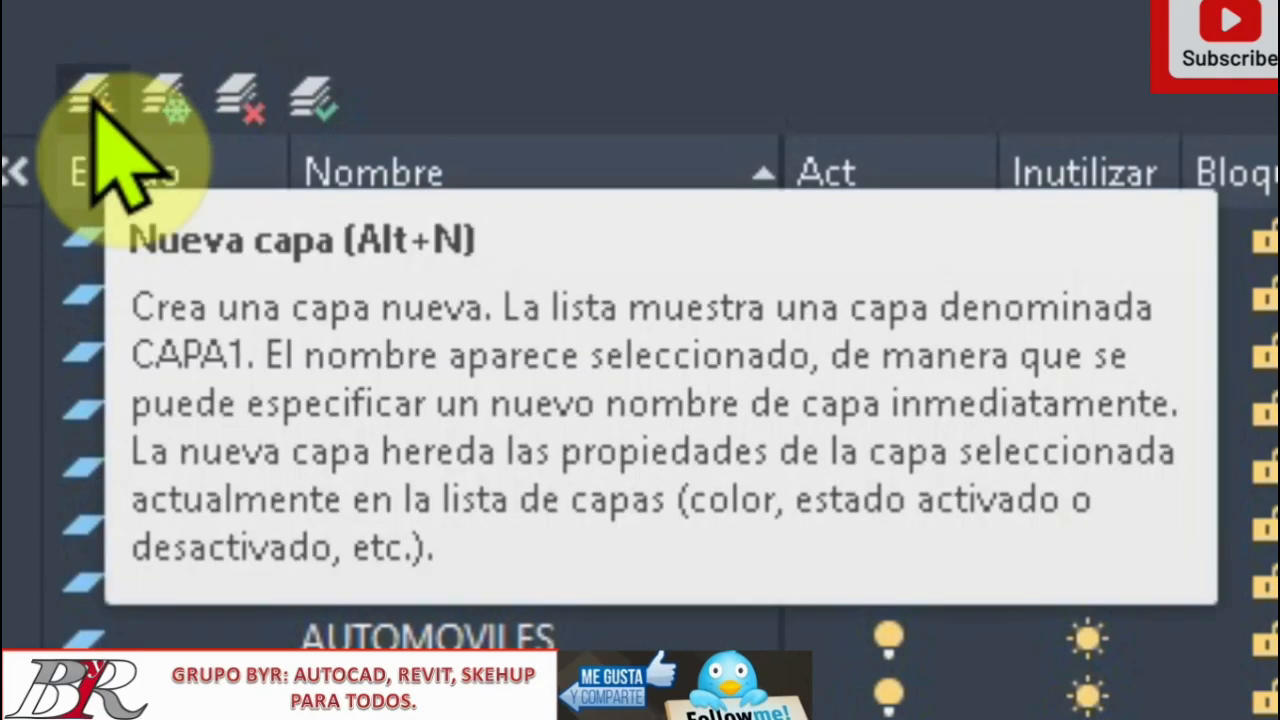
# Create a new layer based on ejemplo_1 and name it ejemplo_2
pyautogui.click(93, 98)
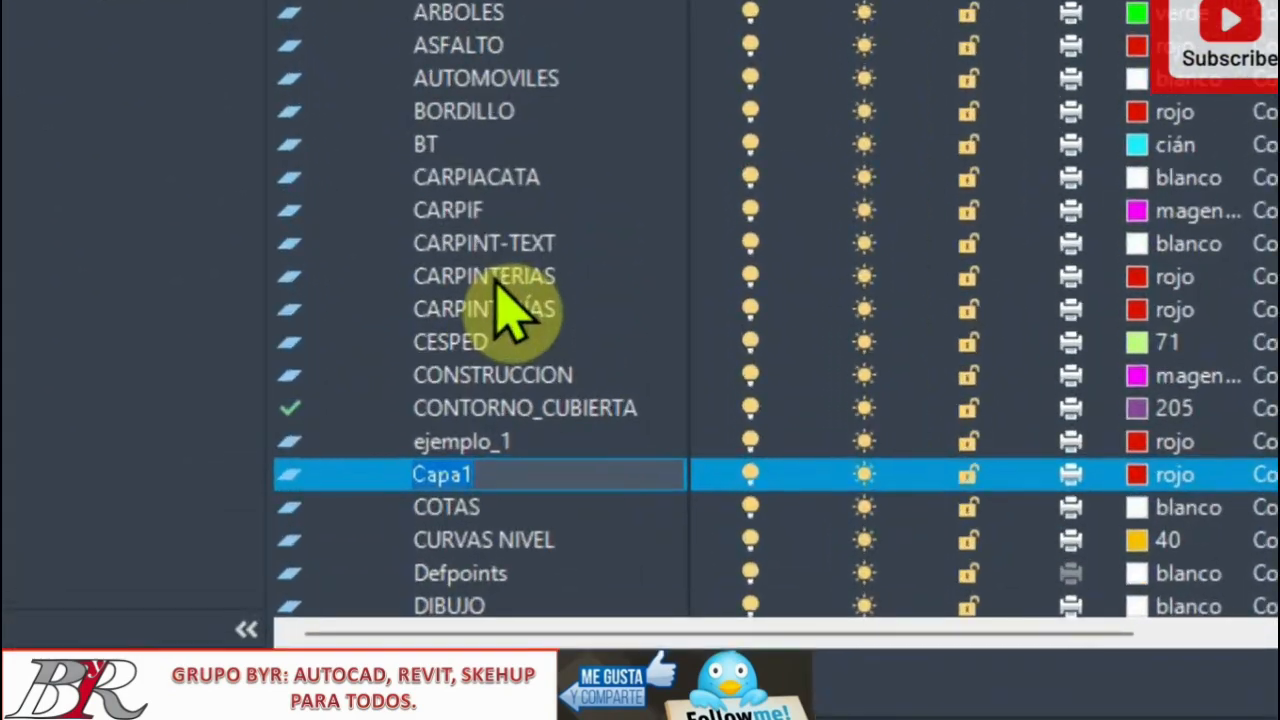
pyautogui.write('ejem')
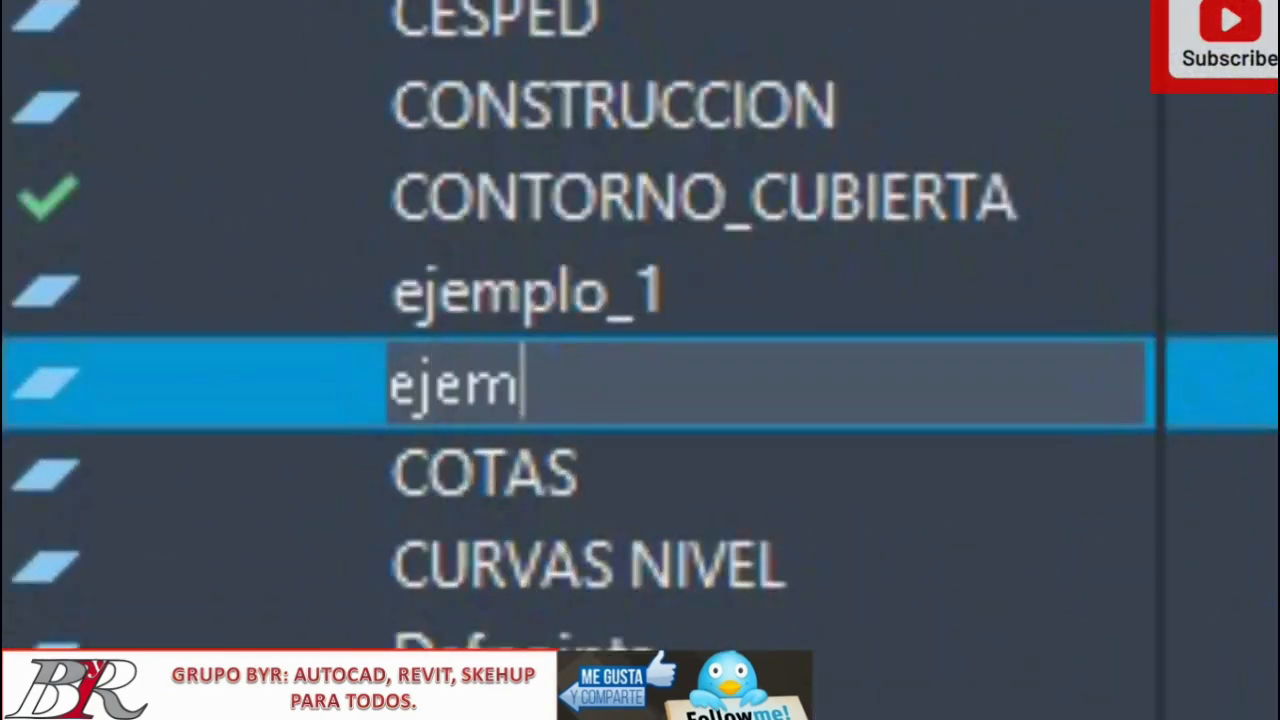
pyautogui.write('plo_')
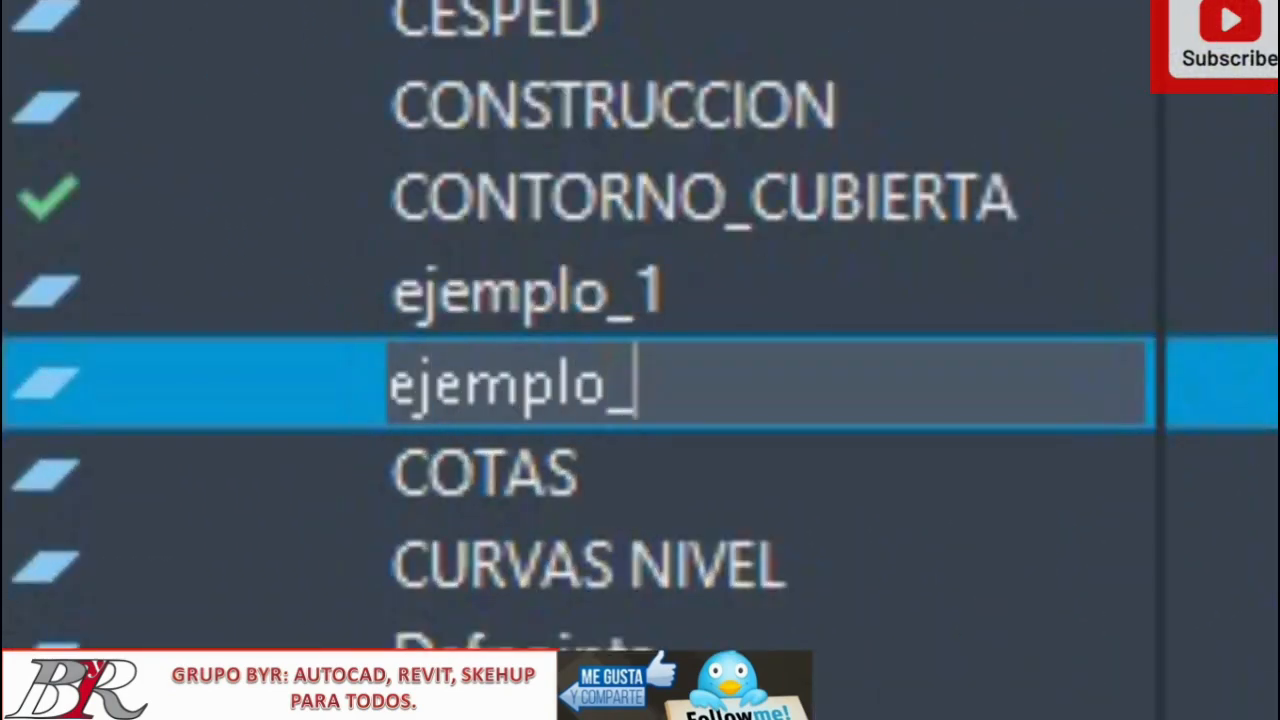
pyautogui.write('2')
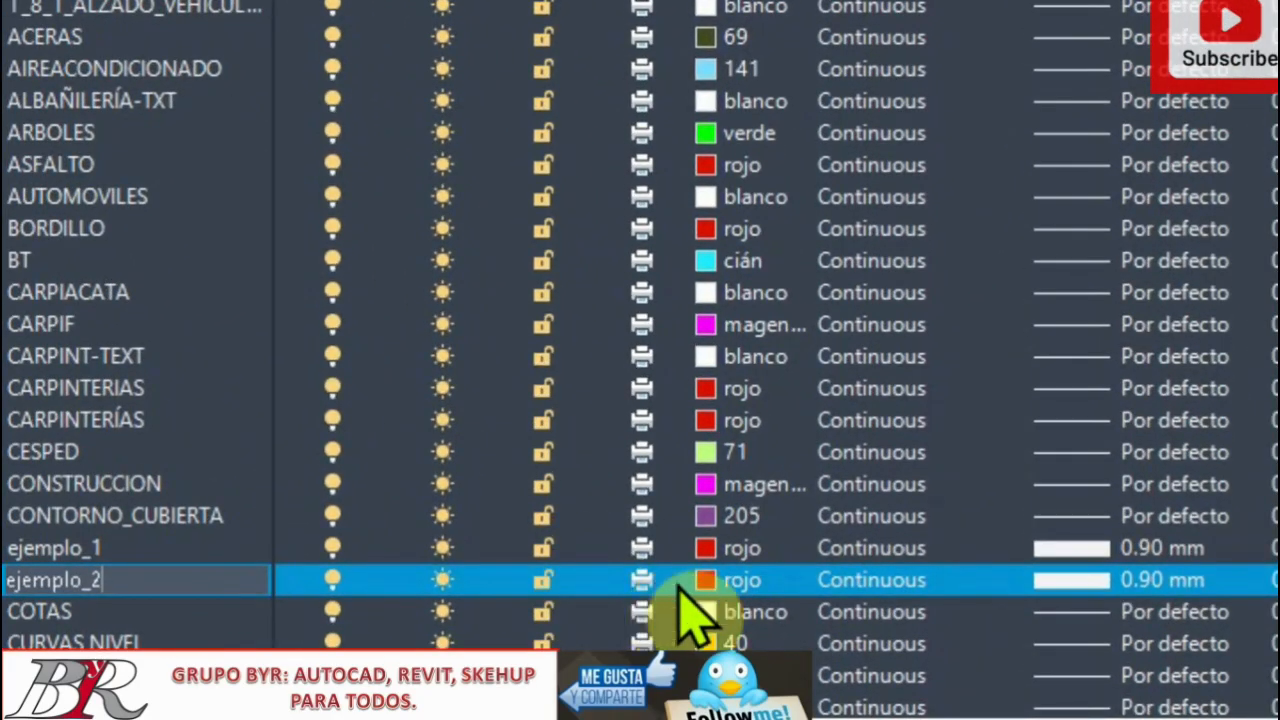
# Set the ejemplo_2 layer's color to index color 171
pyautogui.click(707, 582)
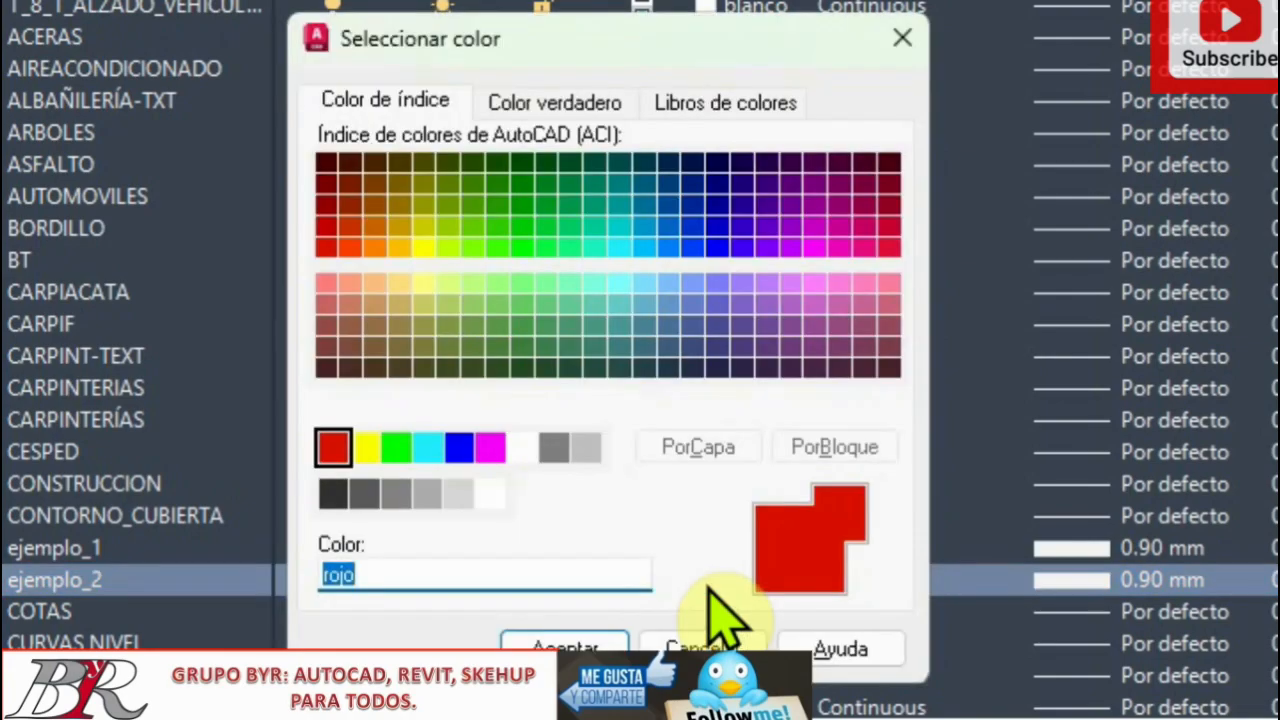
pyautogui.click(716, 284)
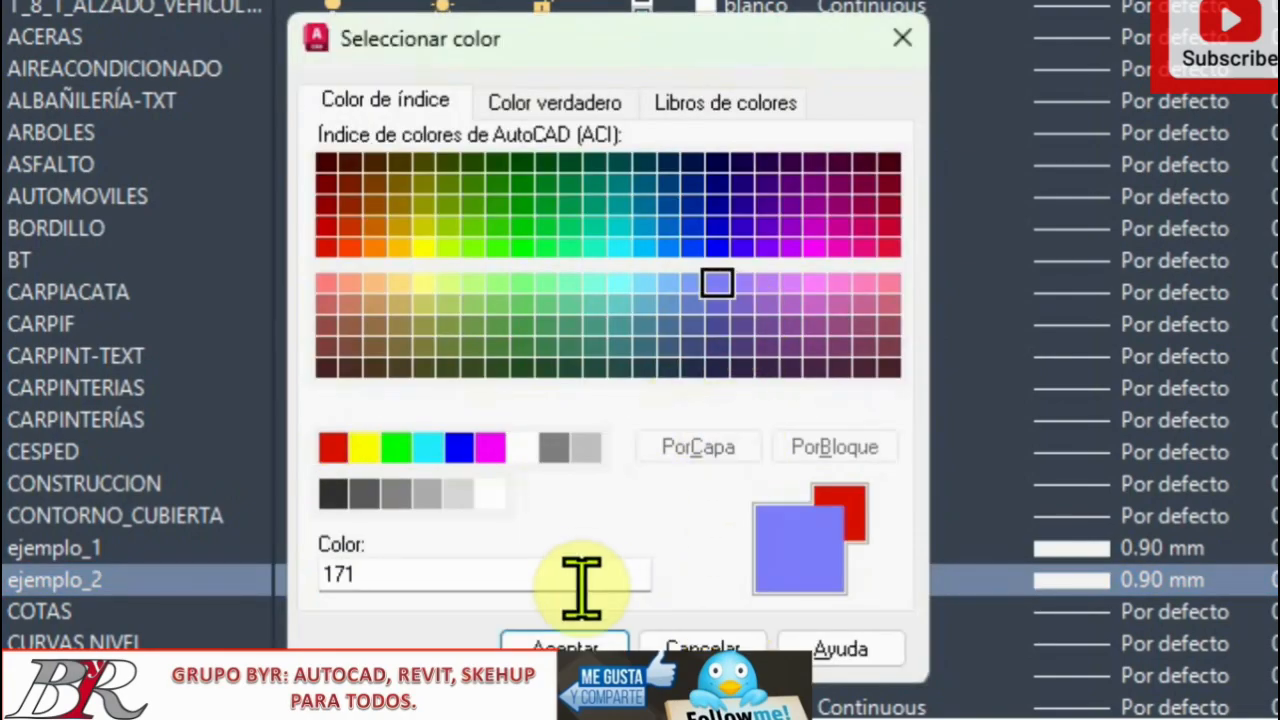
pyautogui.click(566, 645)
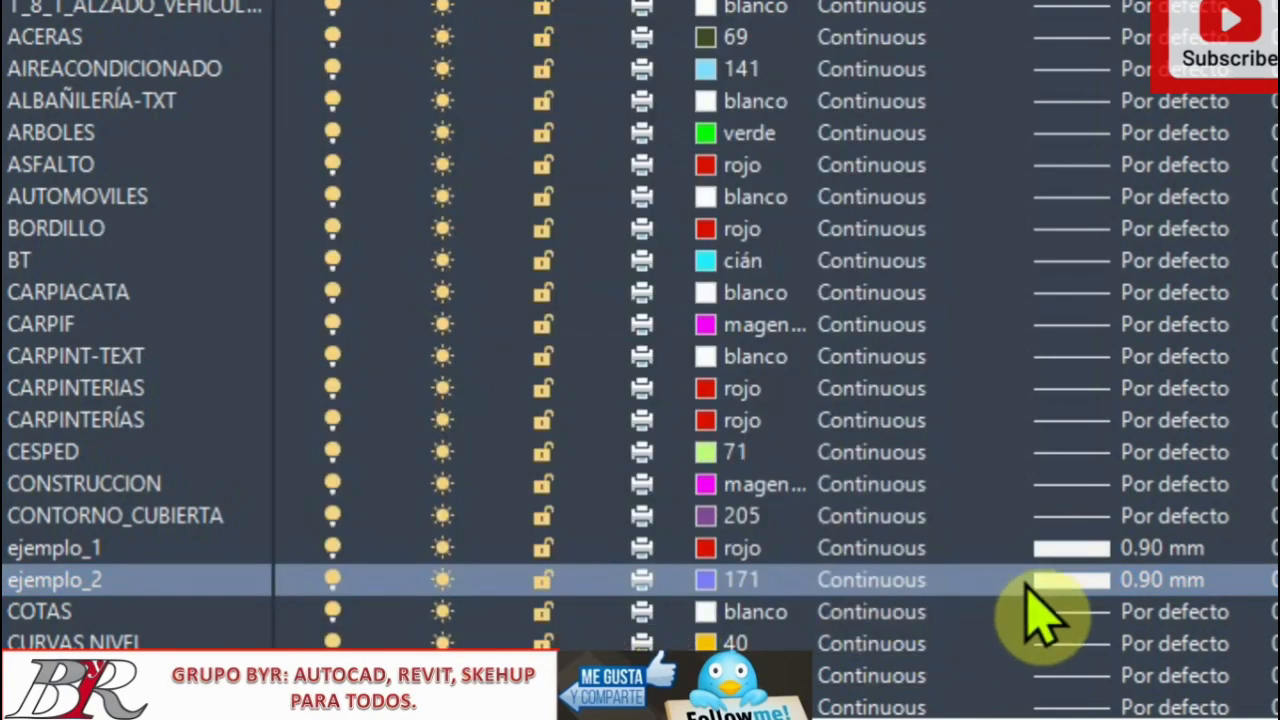
# Set the ejemplo_2 layer's lineweight to 0.60 mm
pyautogui.click(1070, 580)
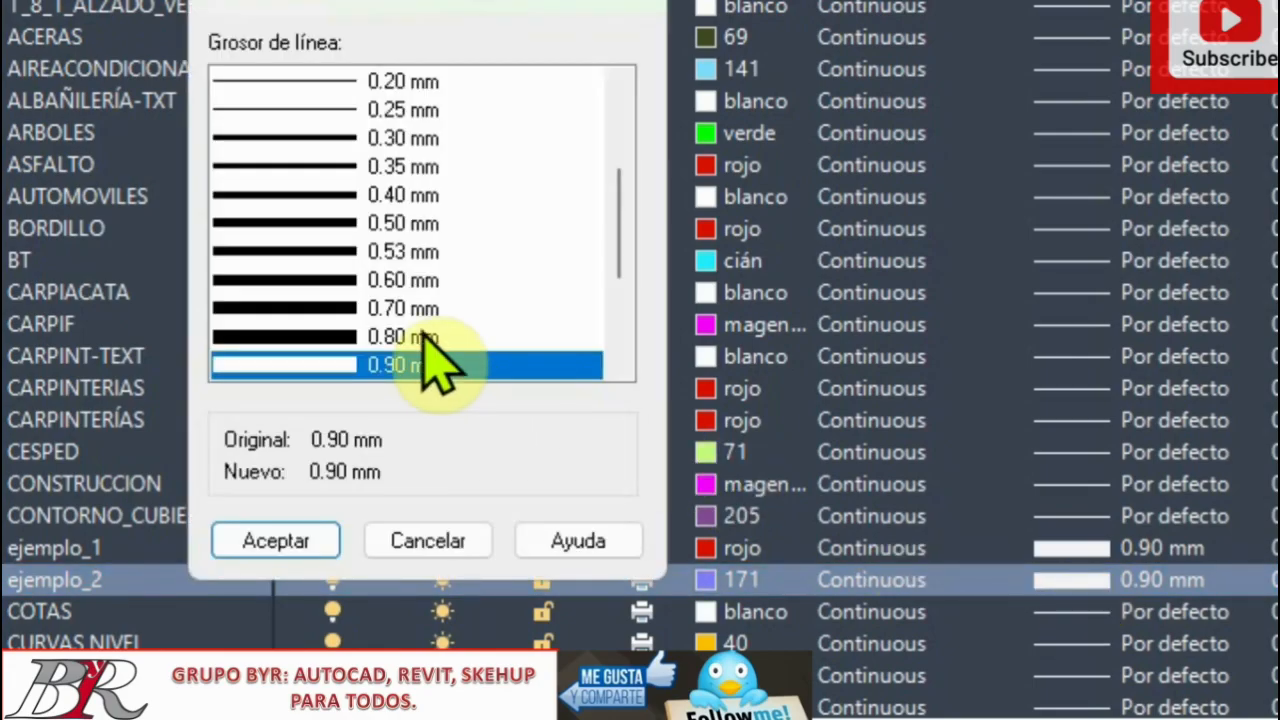
pyautogui.click(332, 281)
pyautogui.click(298, 540)
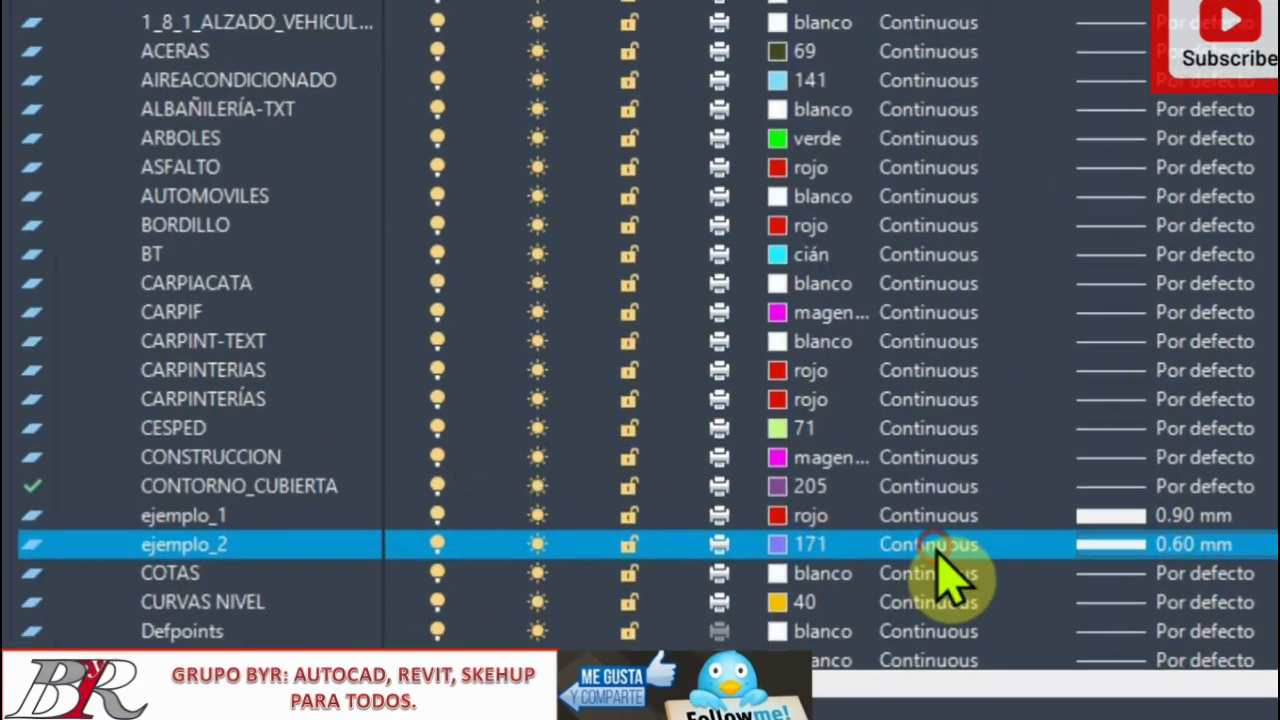
# Set the ejemplo_2 layer's linetype to the loaded RAYITAS pattern
pyautogui.click(873, 554)
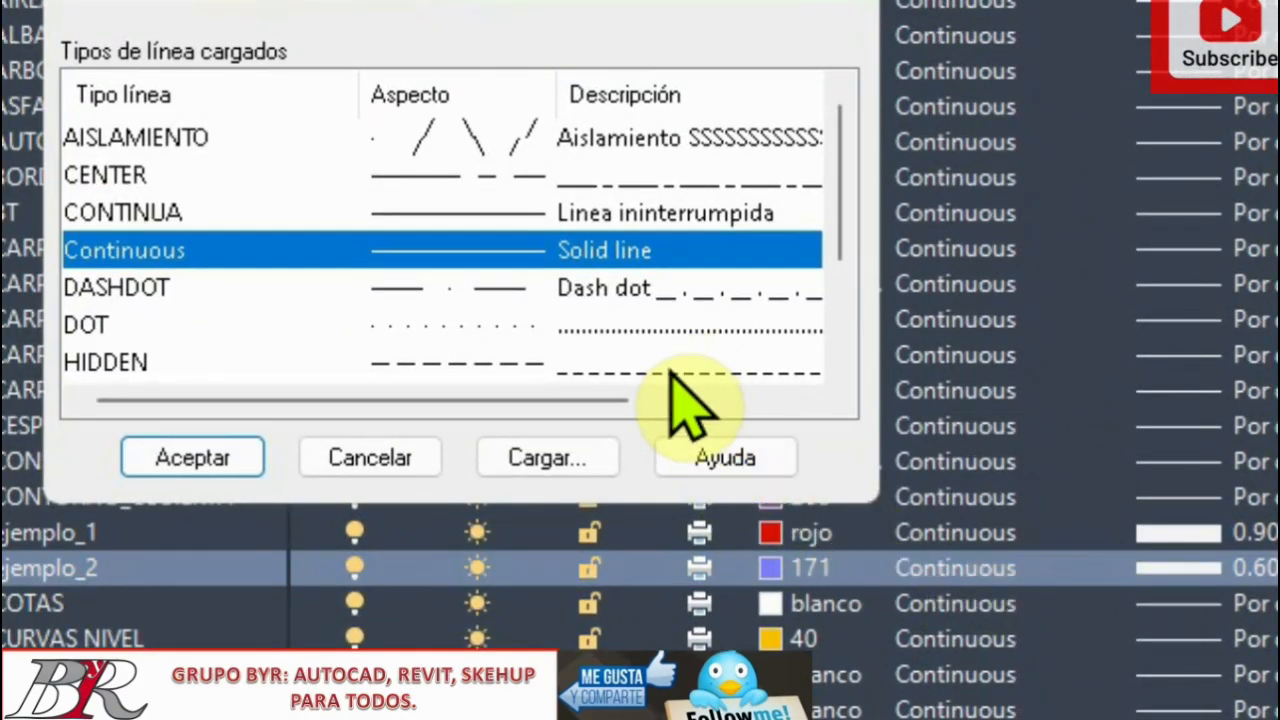
pyautogui.scroll(-2, 670, 372)
pyautogui.click(655, 290)
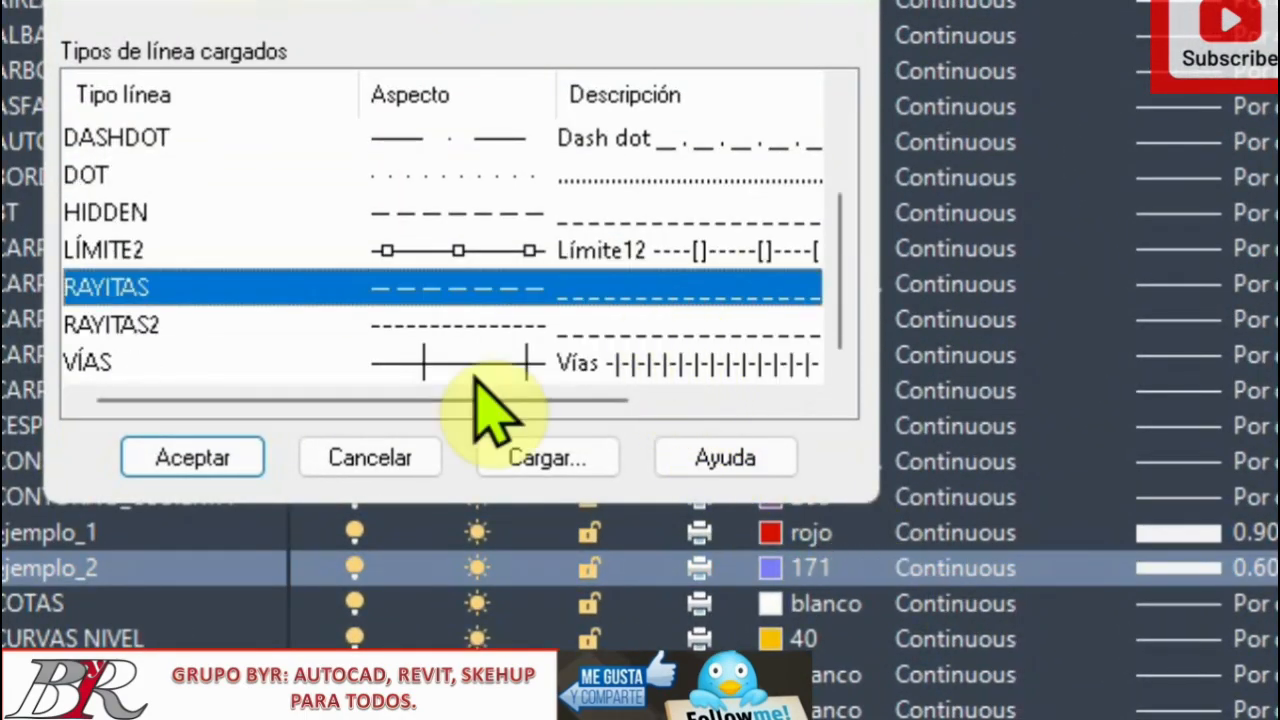
pyautogui.click(192, 457)
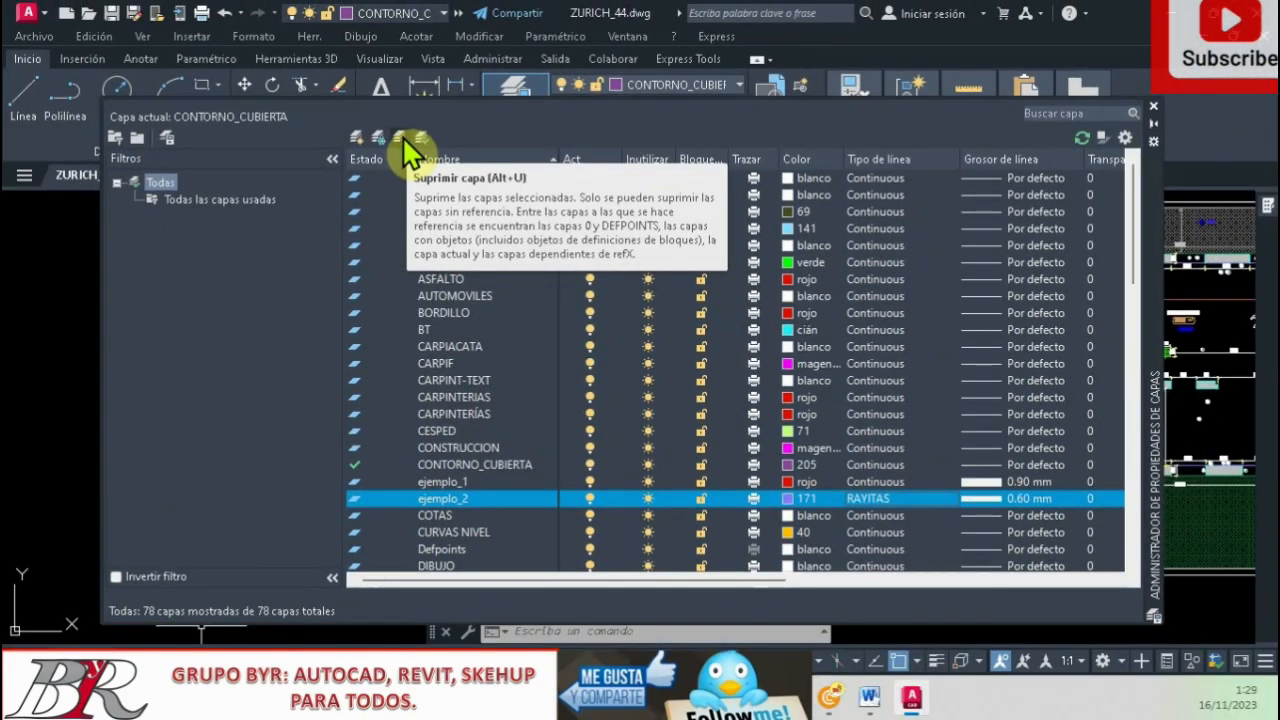
# Delete the ejemplo_2 layer from the drawing
pyautogui.click(403, 140)
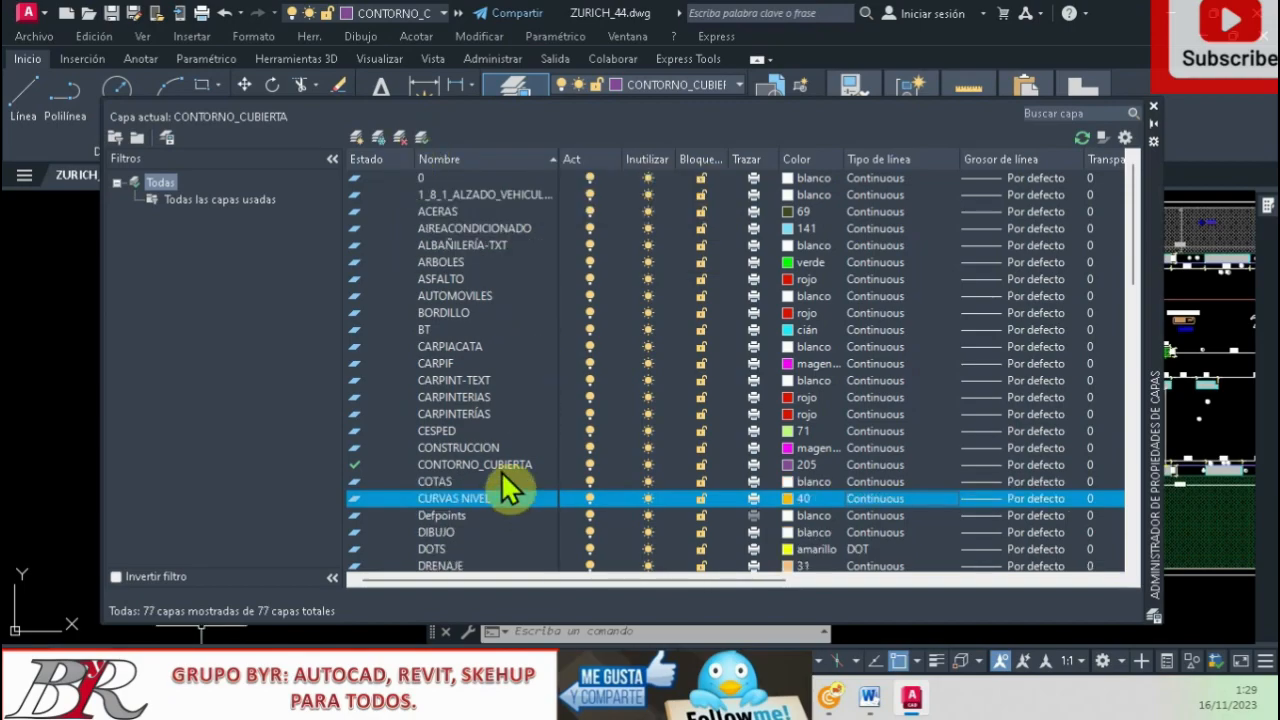
# Find the ejemplo_1 layer in the layer list and make it the current layer
pyautogui.scroll(-3, 503, 478)
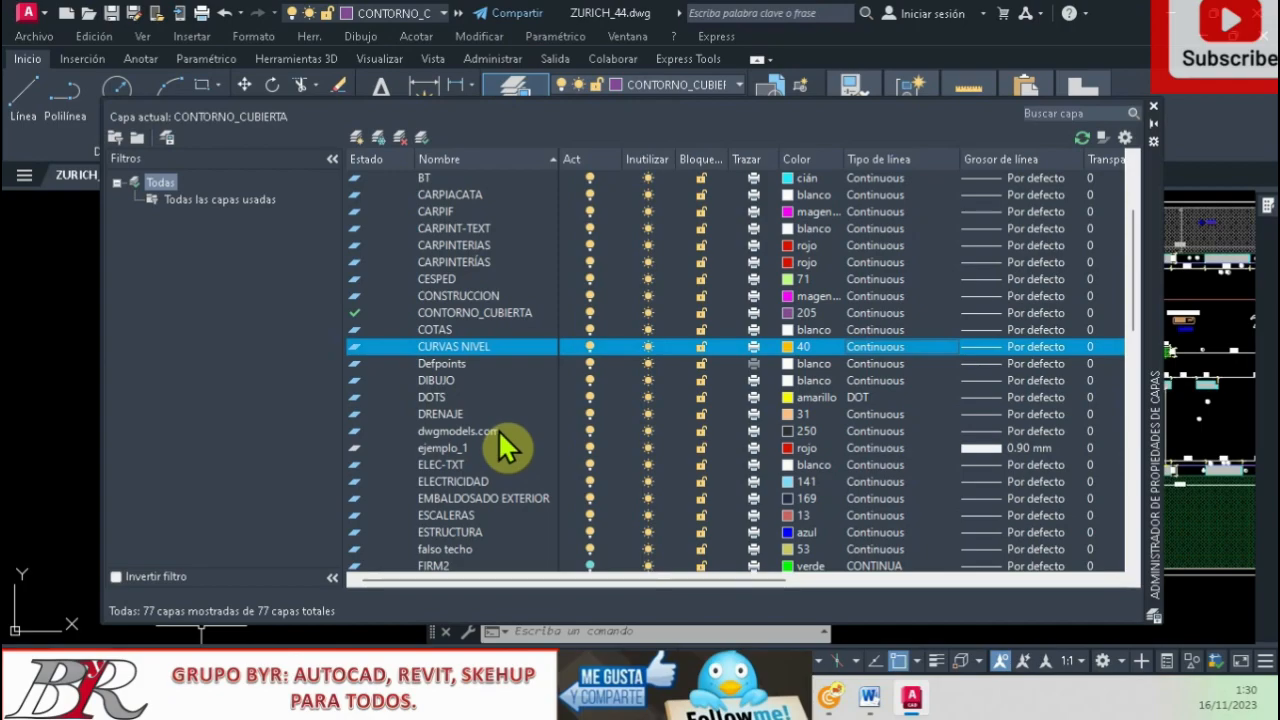
pyautogui.scroll(-3, 500, 440)
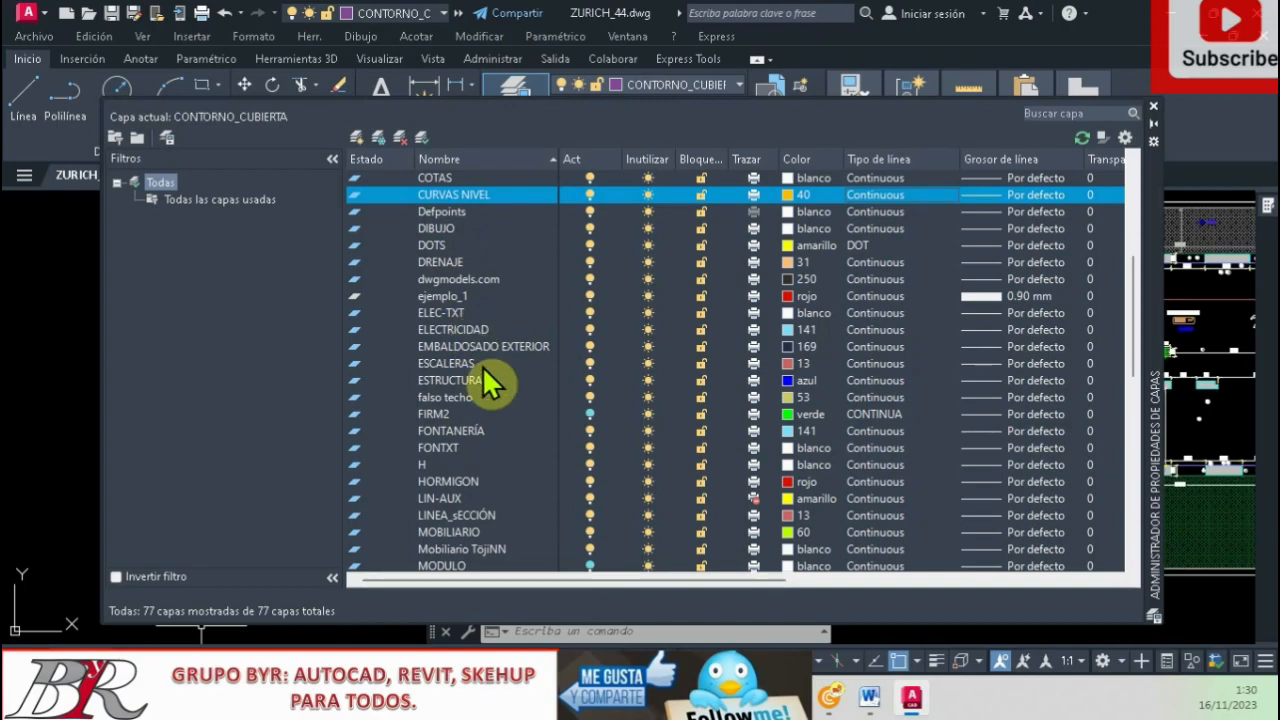
pyautogui.scroll(6, 490, 380)
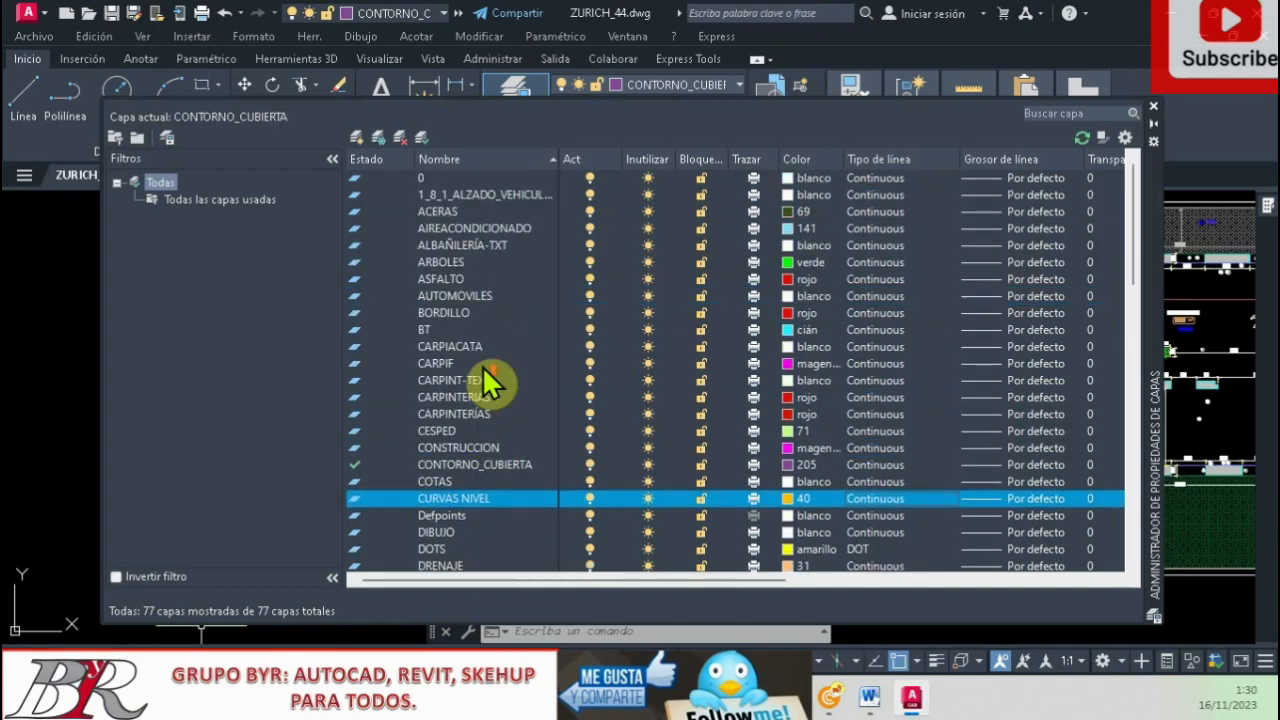
pyautogui.scroll(-4, 495, 395)
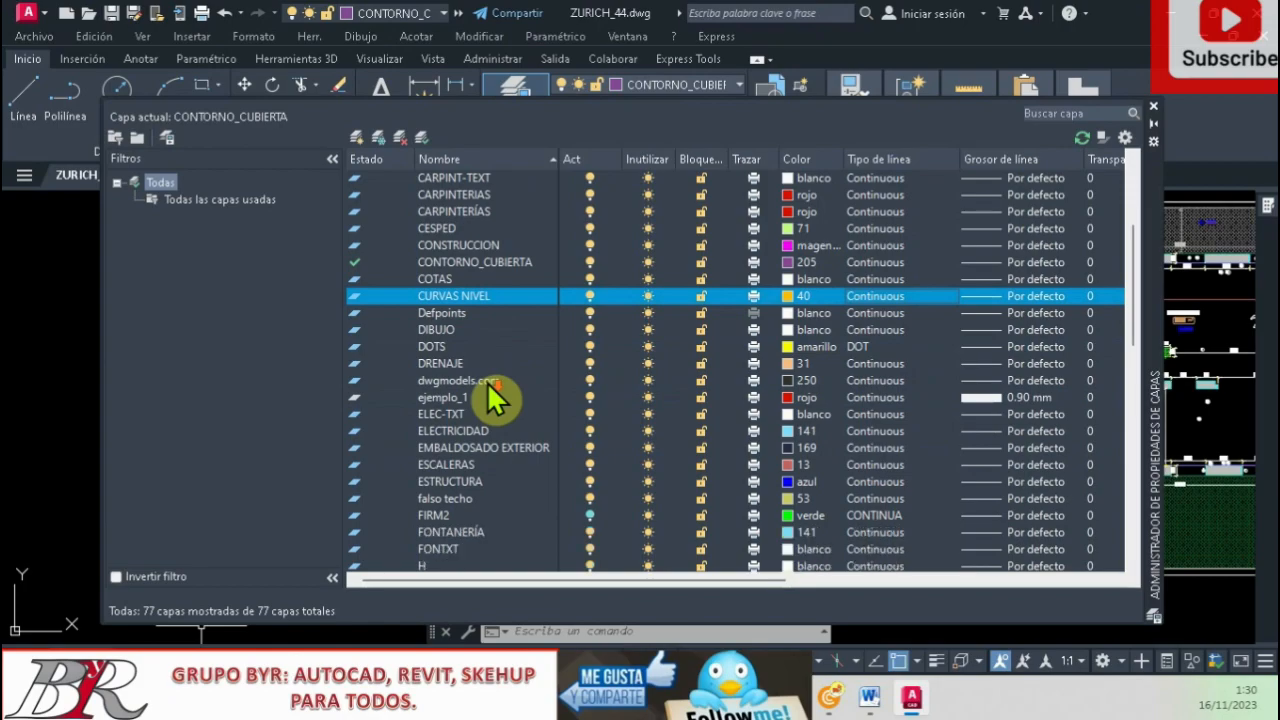
pyautogui.scroll(-2, 474, 400)
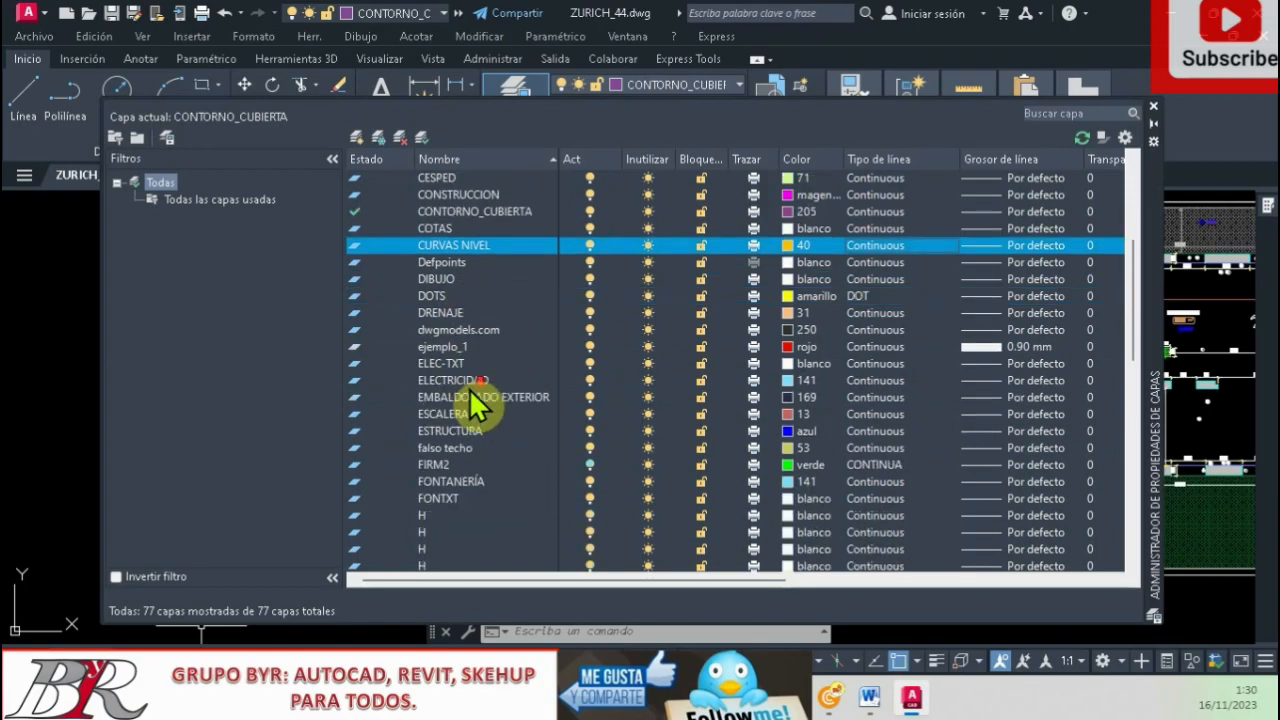
pyautogui.scroll(-11, 474, 405)
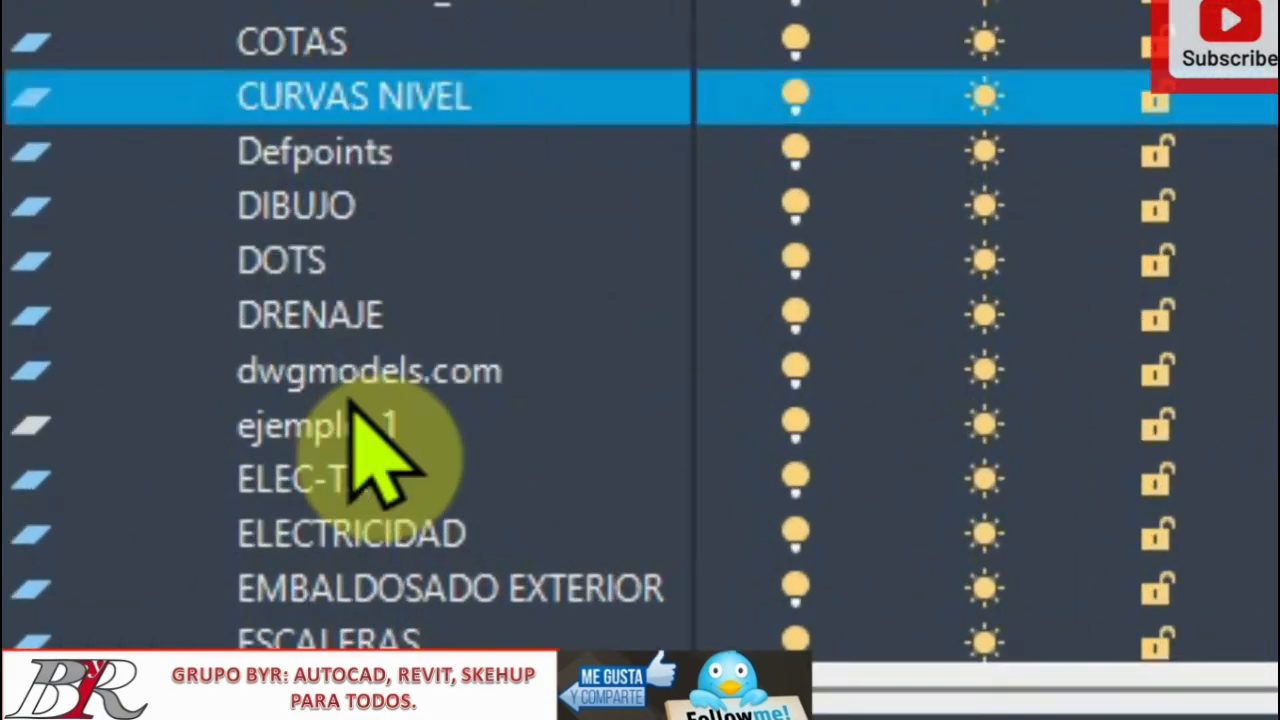
pyautogui.click(345, 424)
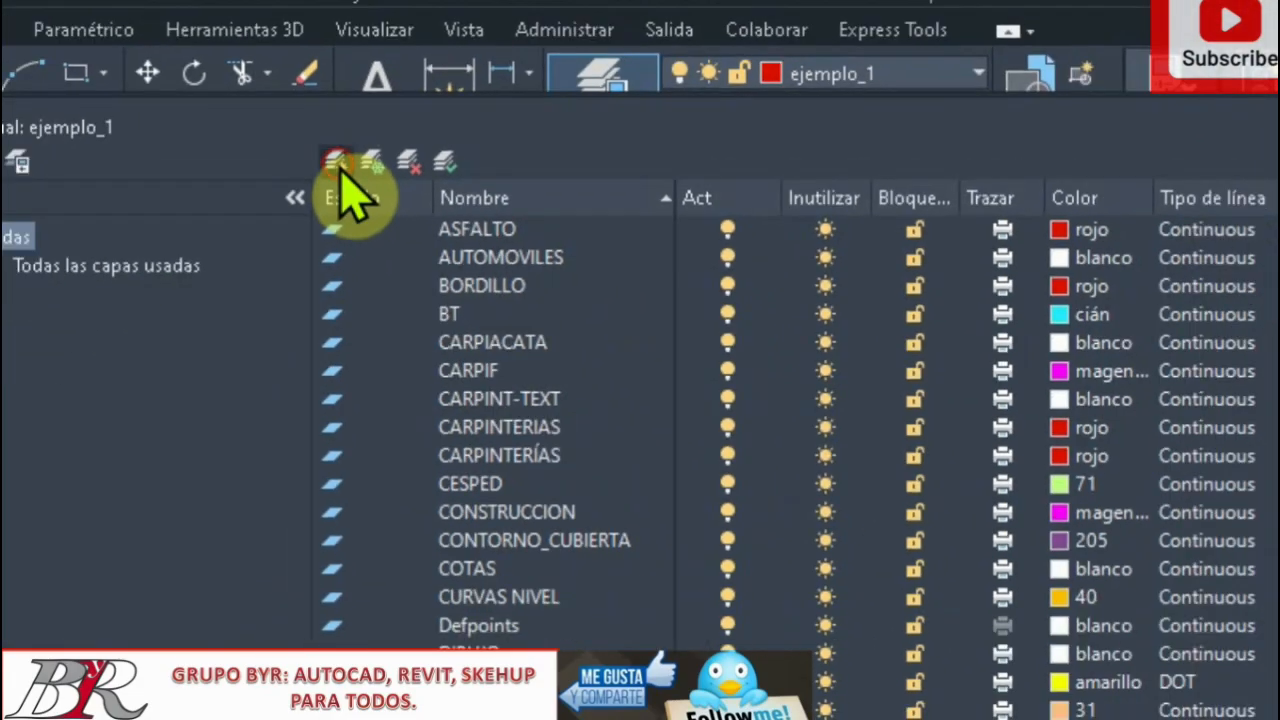
# Create another new layer based on ejemplo_1 and name it Ejemplo_2
pyautogui.click(145, 360)
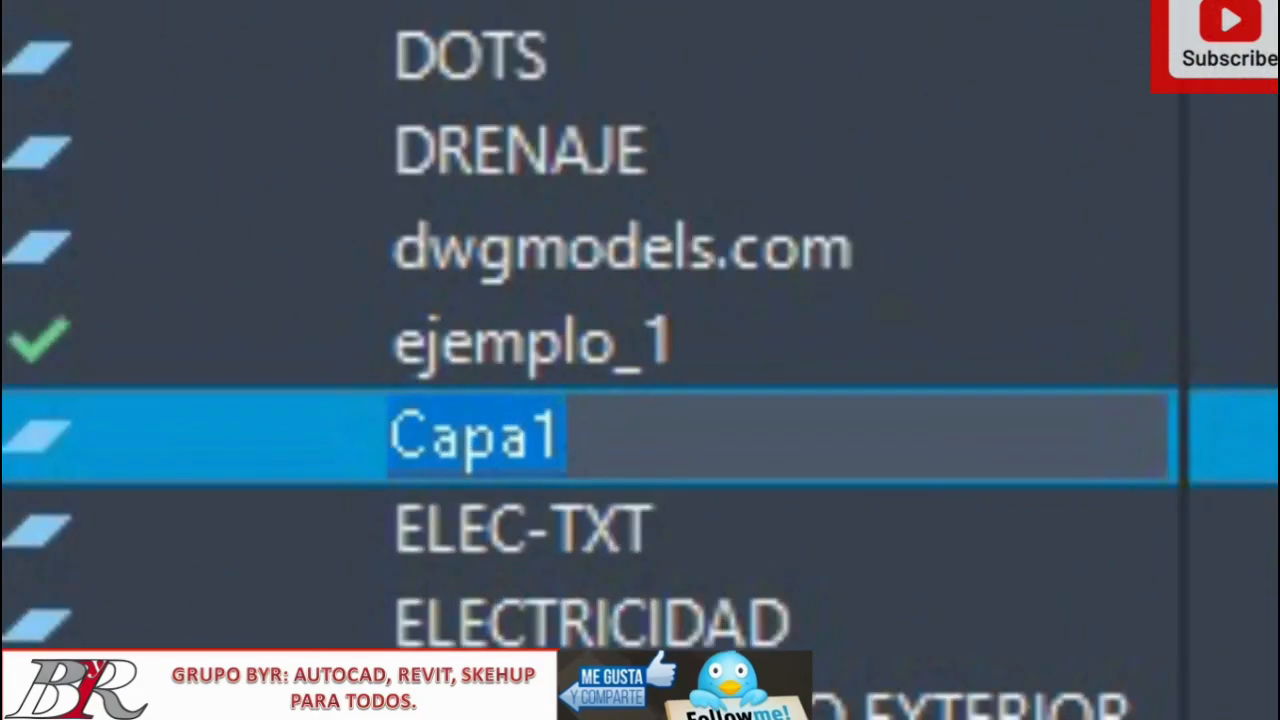
pyautogui.write('Ejemplo')
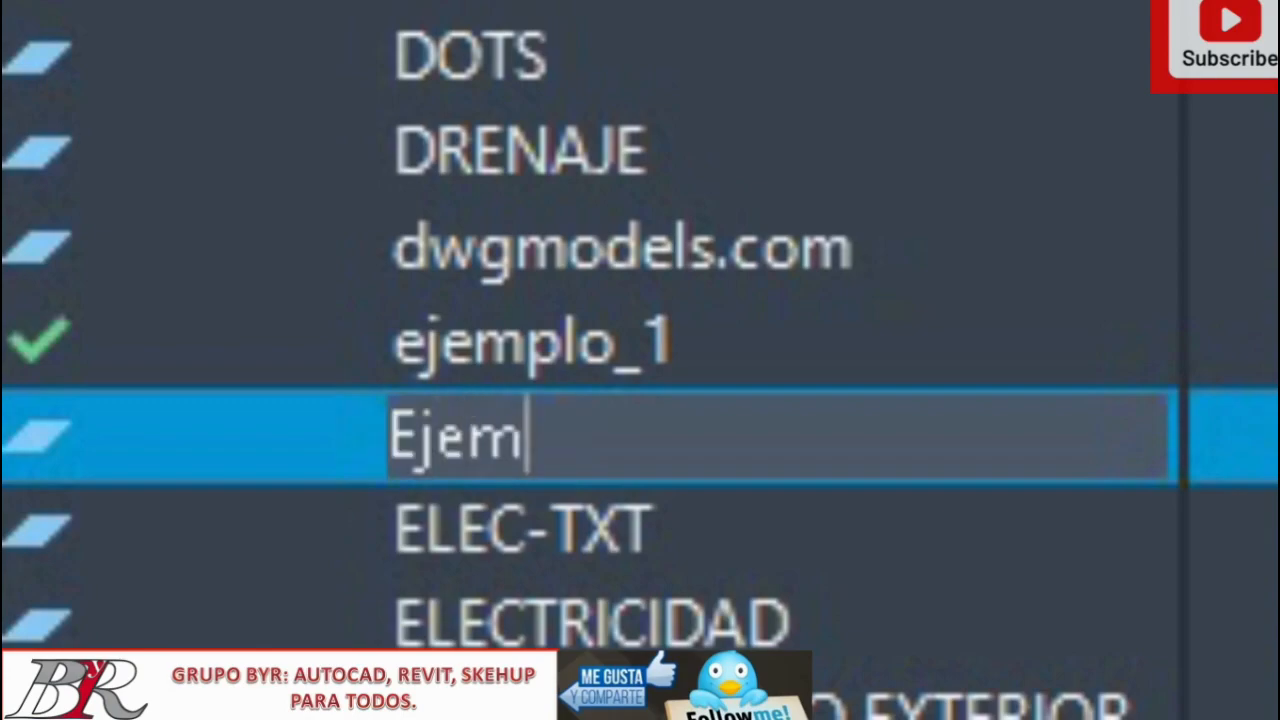
pyautogui.write('_2')
pyautogui.press('Return')
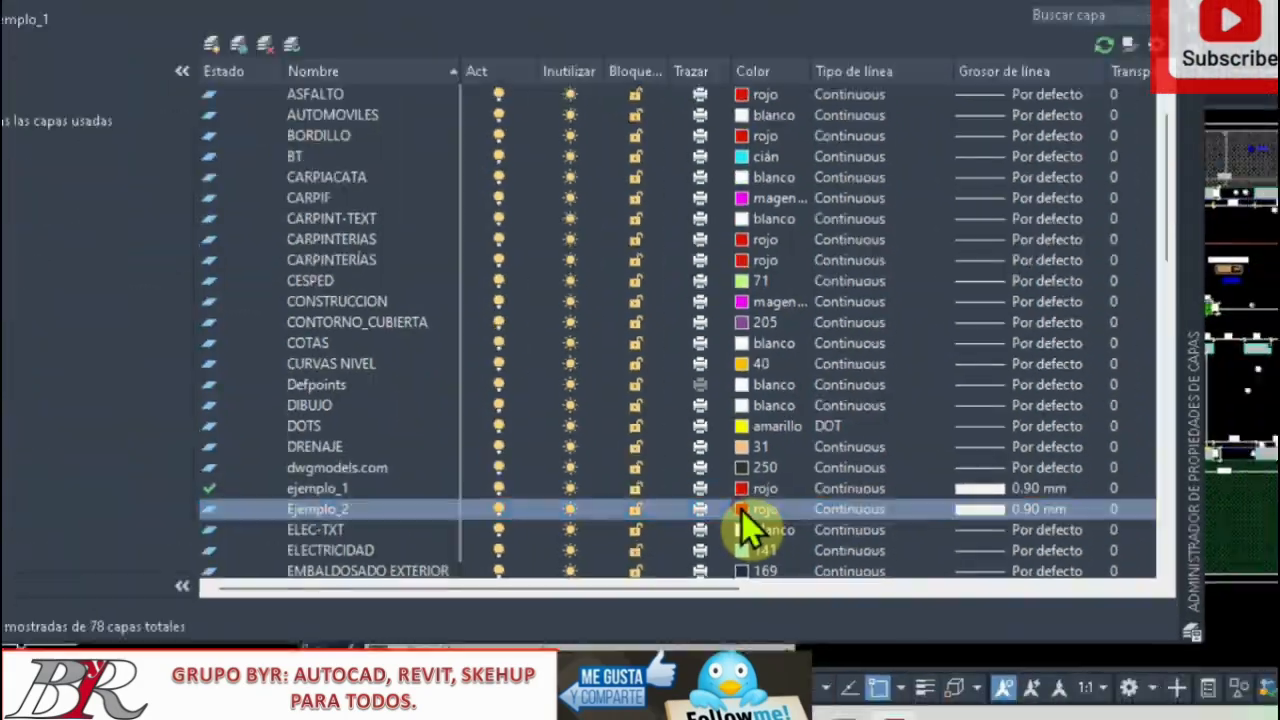
# Set the Ejemplo_2 layer's color to index color 33
pyautogui.click(741, 509)
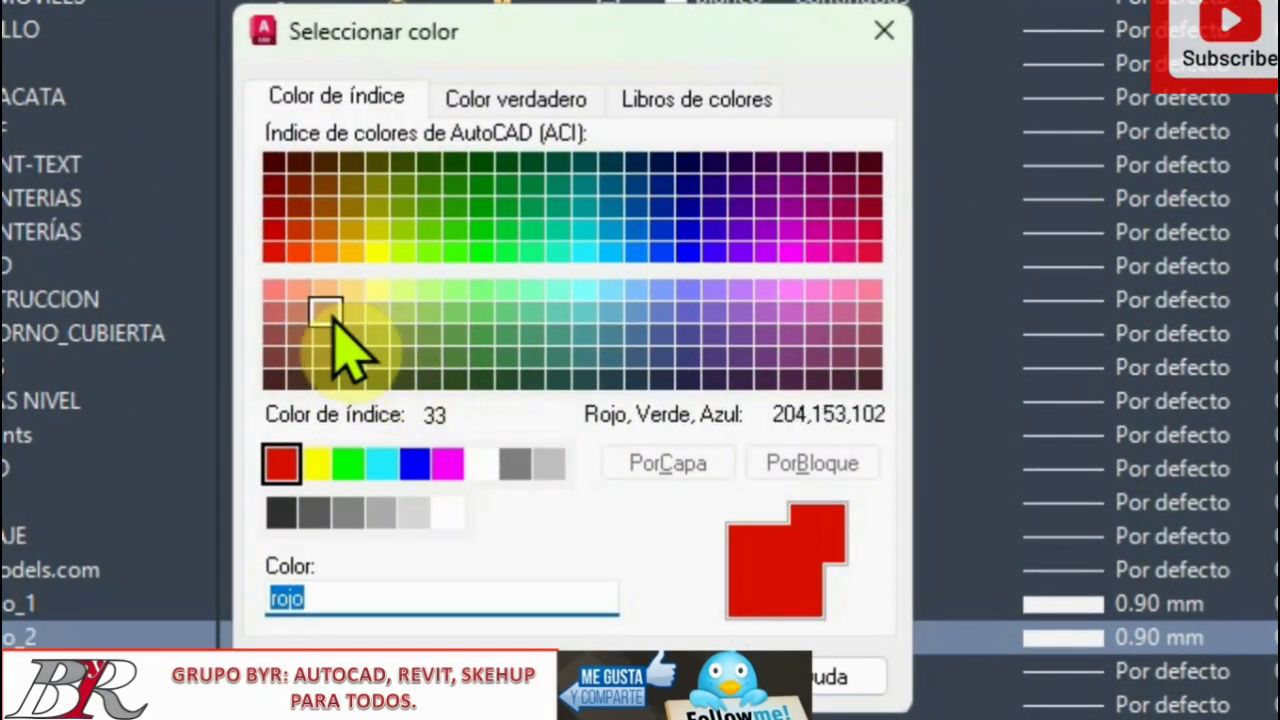
pyautogui.click(328, 312)
pyautogui.click(527, 677)
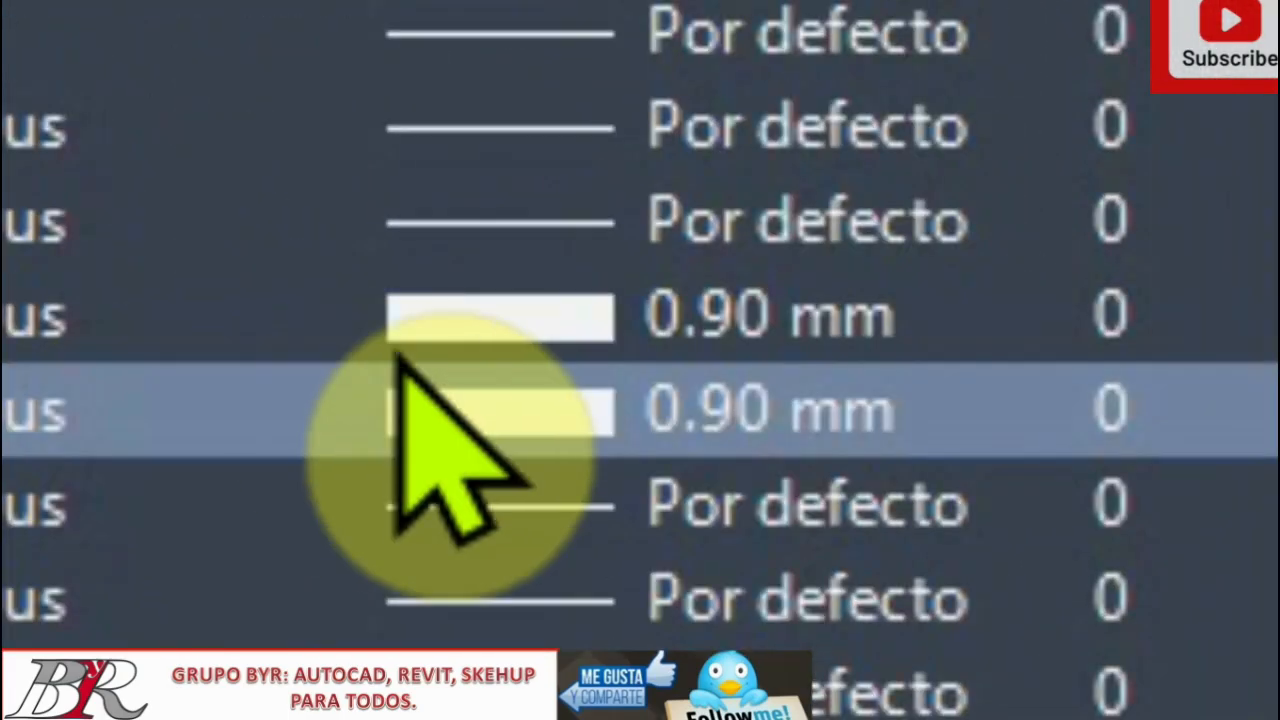
# Set the Ejemplo_2 layer's lineweight to 0.25 mm
pyautogui.click(420, 410)
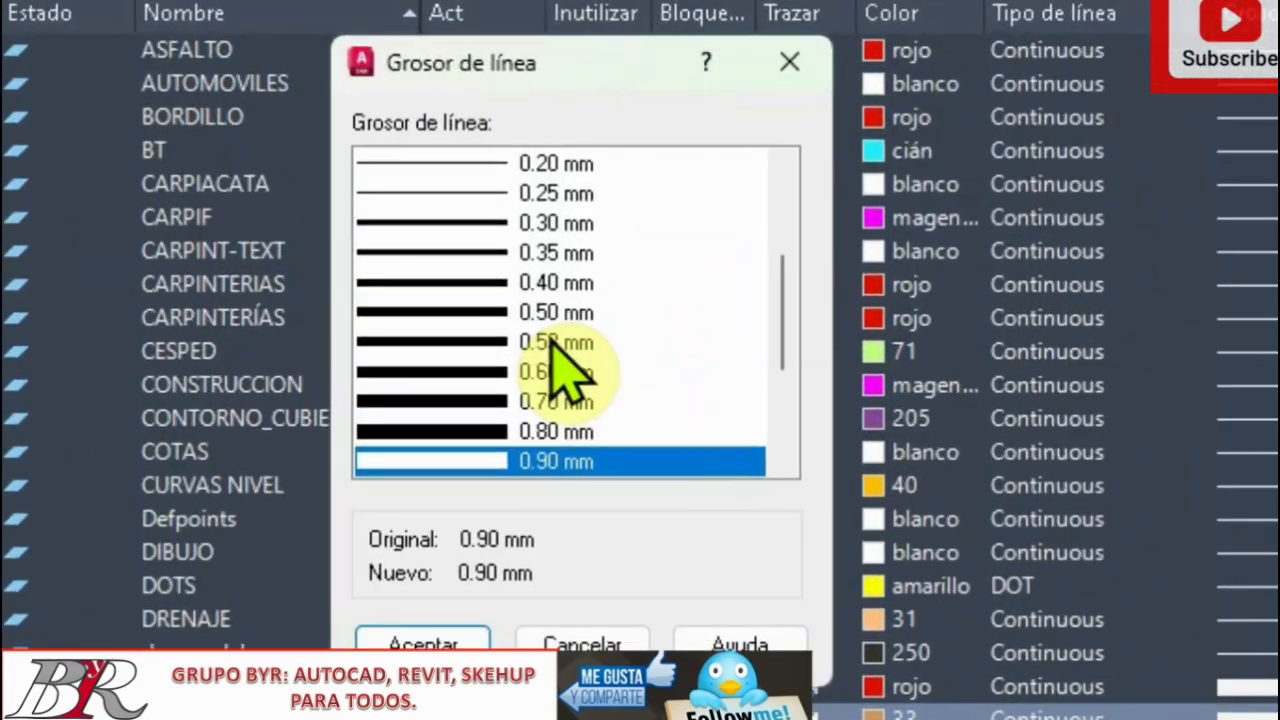
pyautogui.click(478, 312)
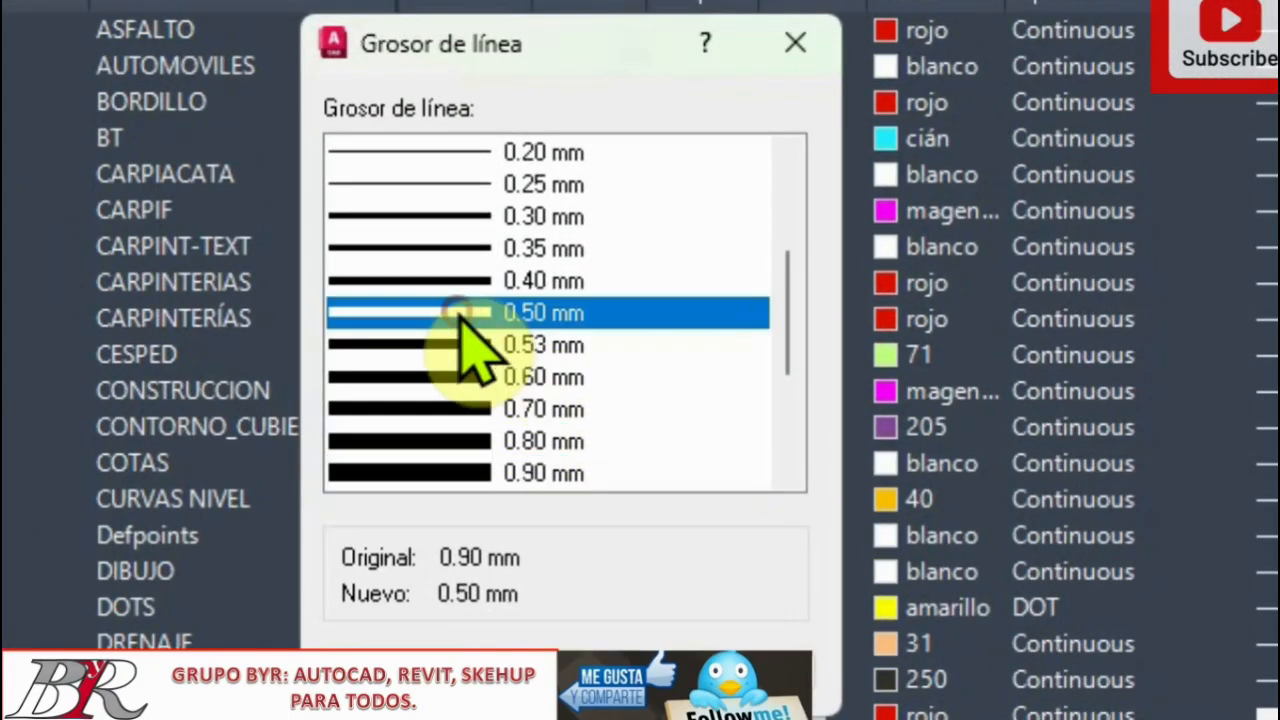
pyautogui.click(460, 216)
pyautogui.click(460, 184)
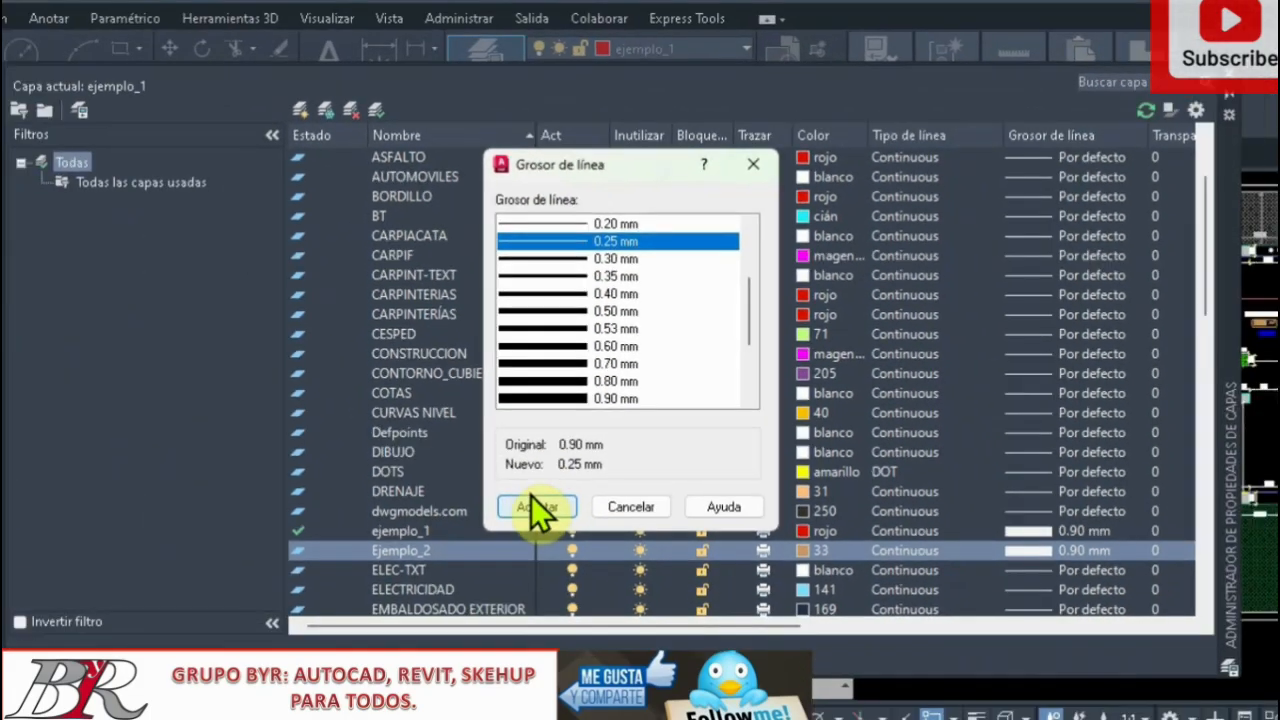
pyautogui.click(470, 586)
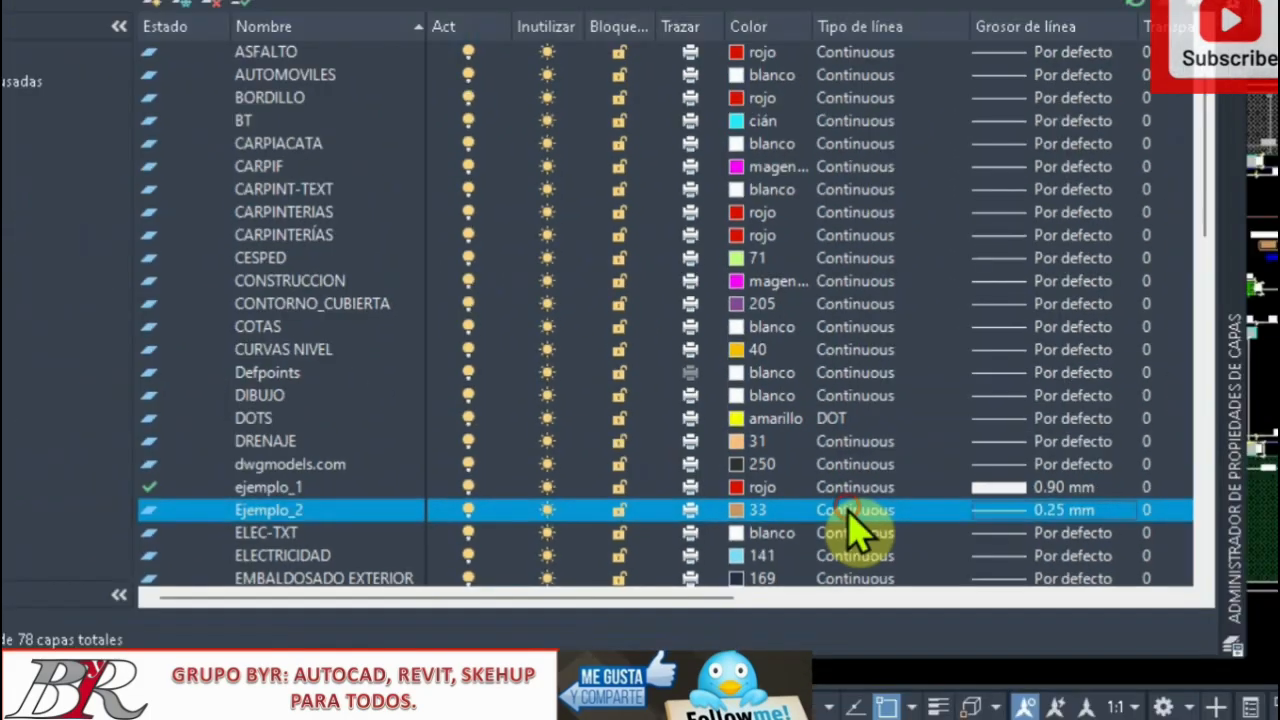
# Assign the loaded RAYITAS linetype to the Ejemplo_2 layer
pyautogui.click(560, 450)
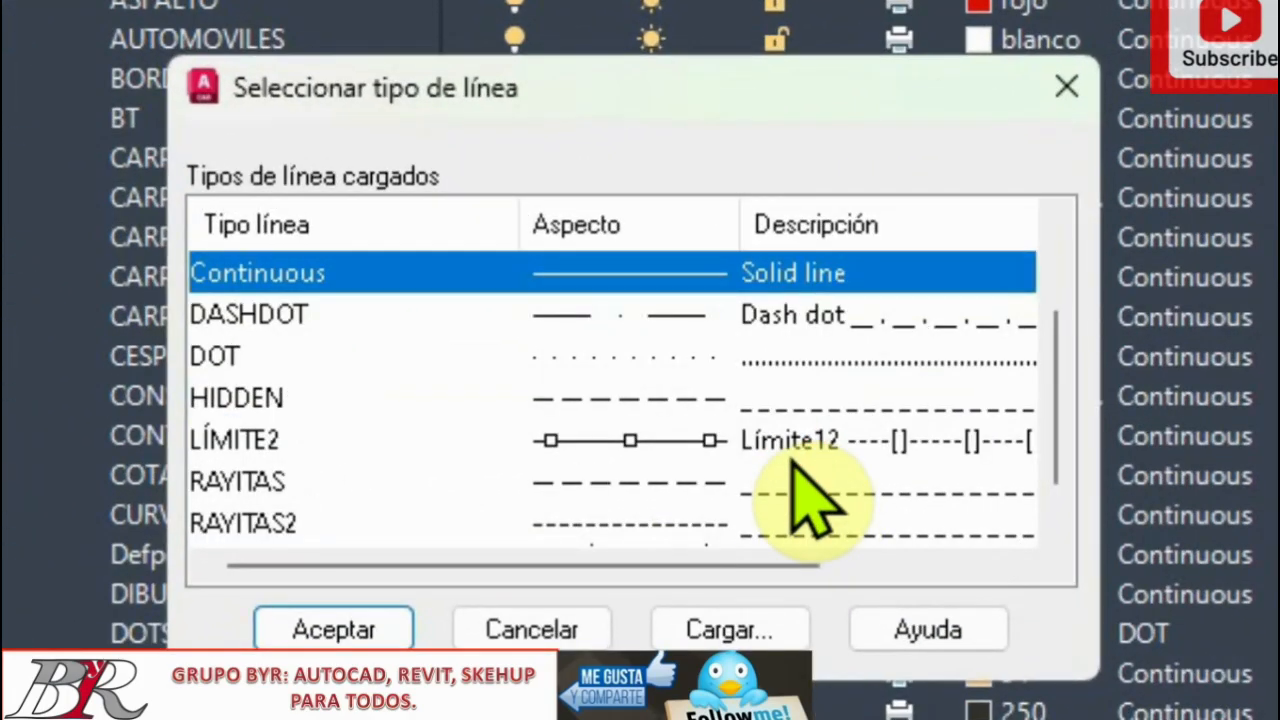
pyautogui.click(800, 488)
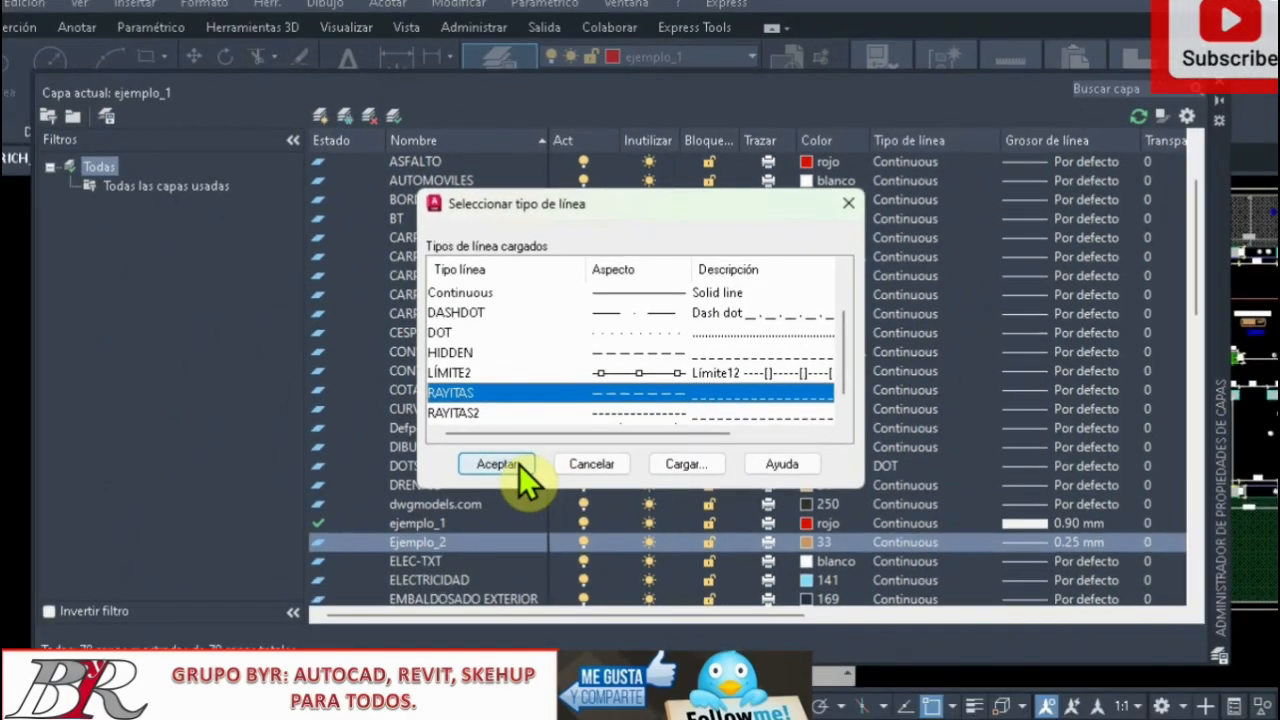
pyautogui.click(333, 629)
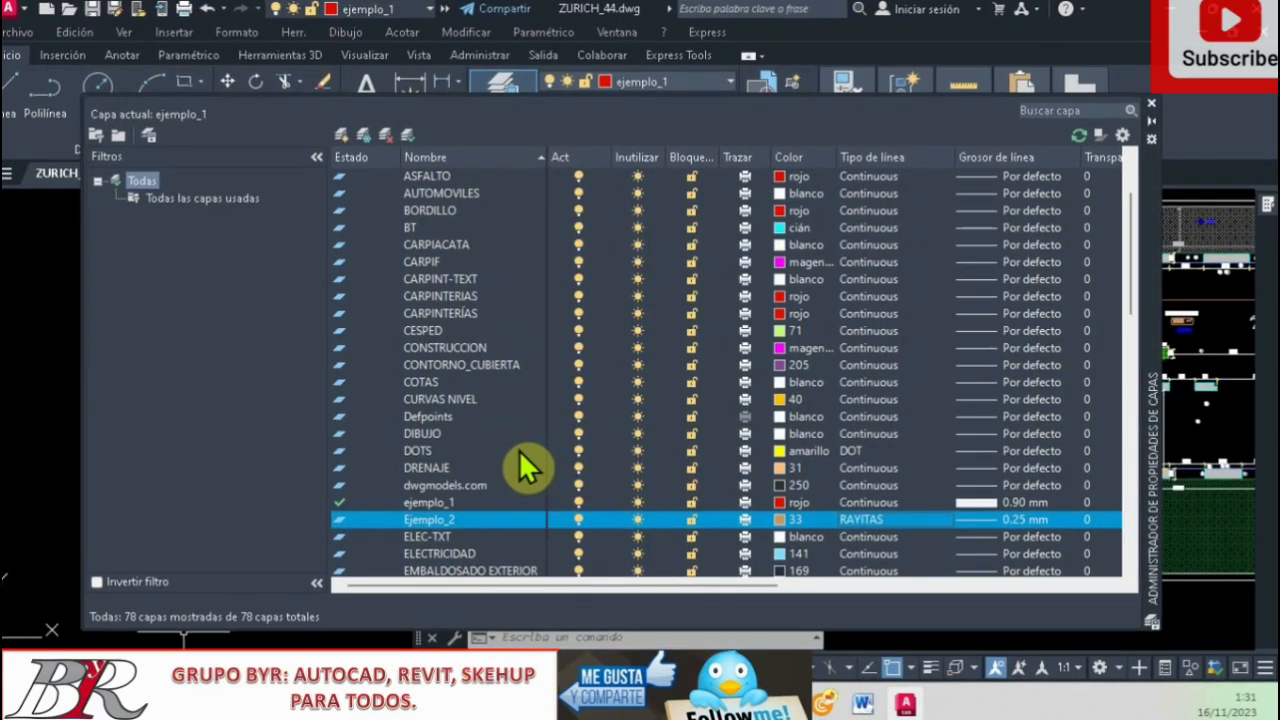
pyautogui.scroll(-9, 519, 450)
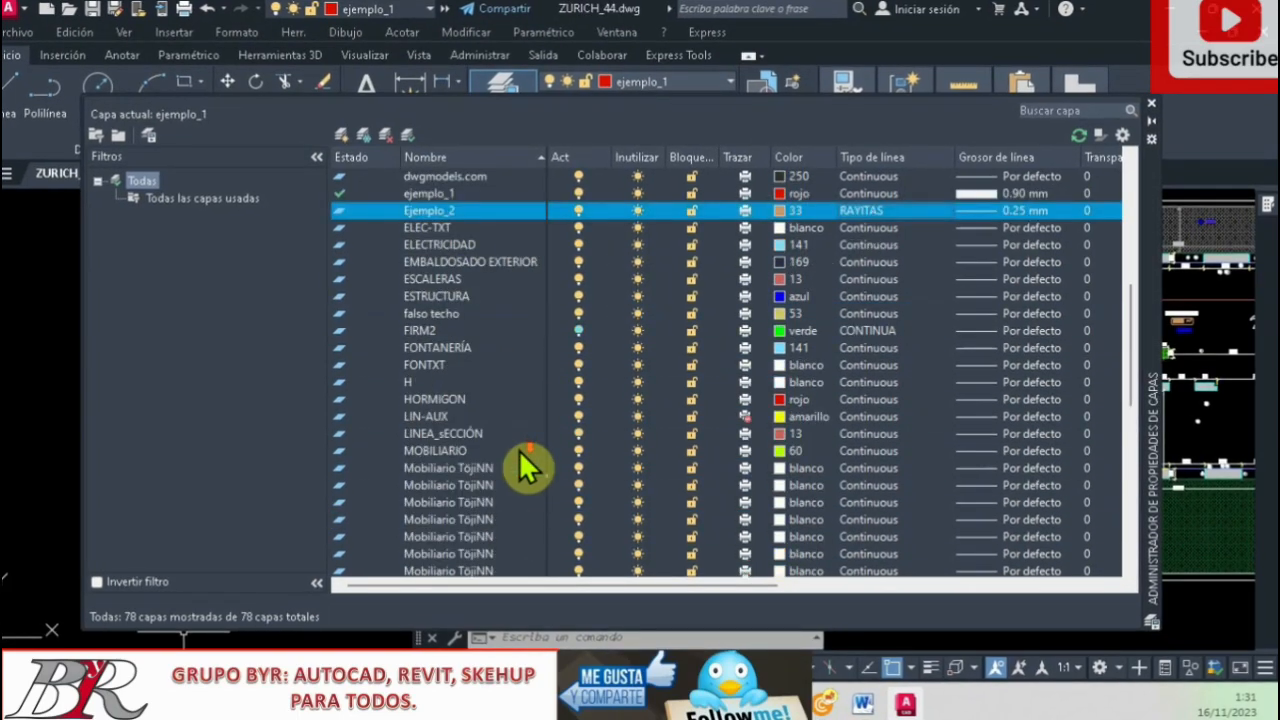
pyautogui.scroll(-8, 519, 450)
pyautogui.scroll(11, 519, 450)
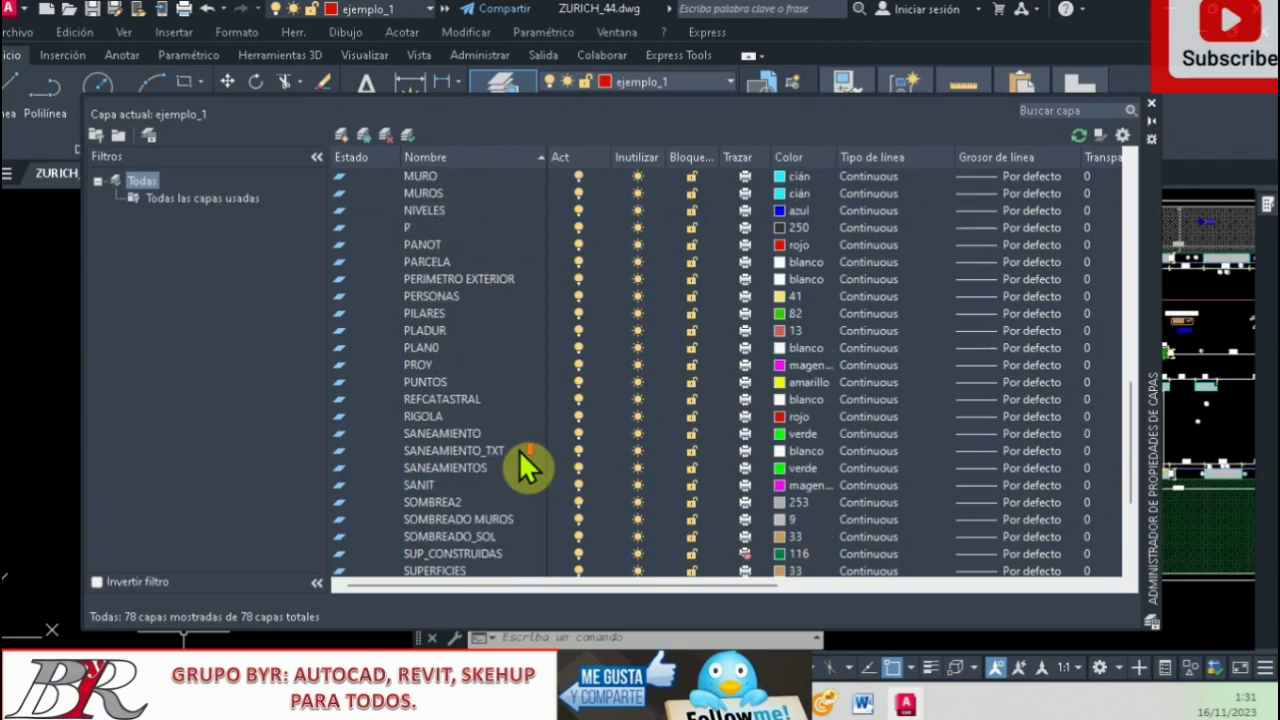
pyautogui.scroll(5, 519, 450)
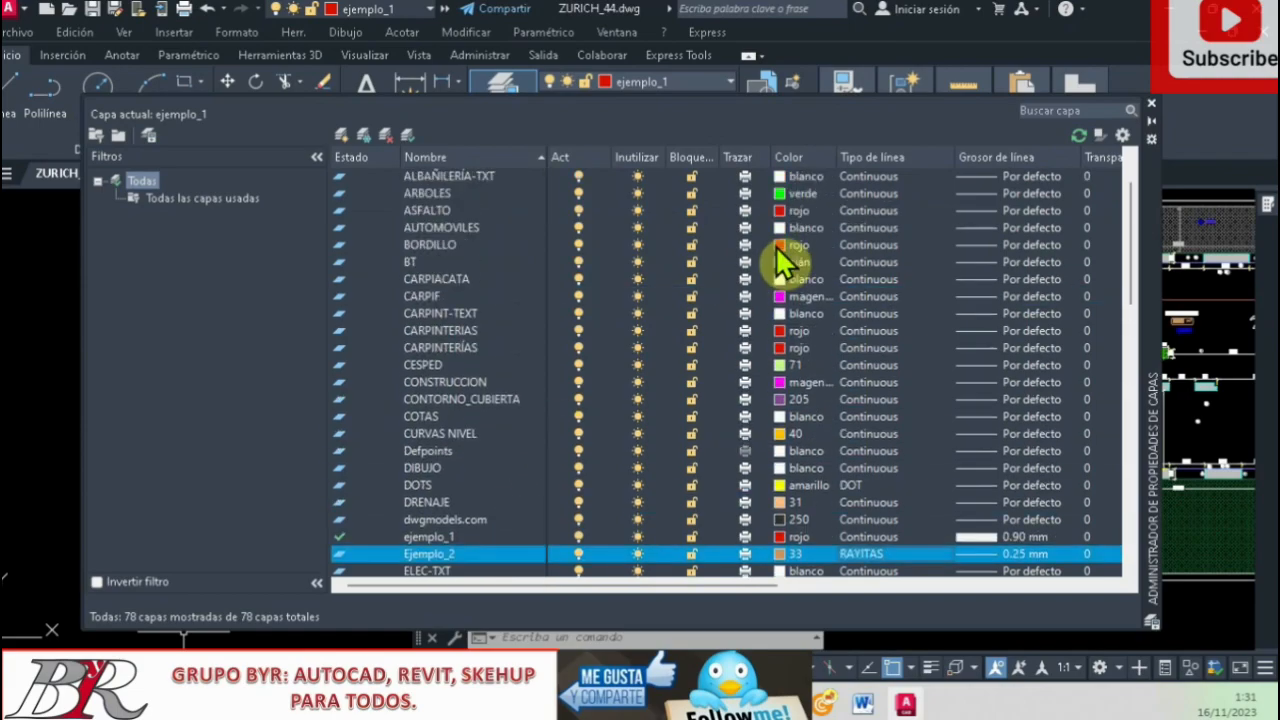
# Close the layer manager and draw a narrow vertical rectangle on the ejemplo_1 layer inside the ESTANCIA DIAFANA room
pyautogui.click(1151, 105)
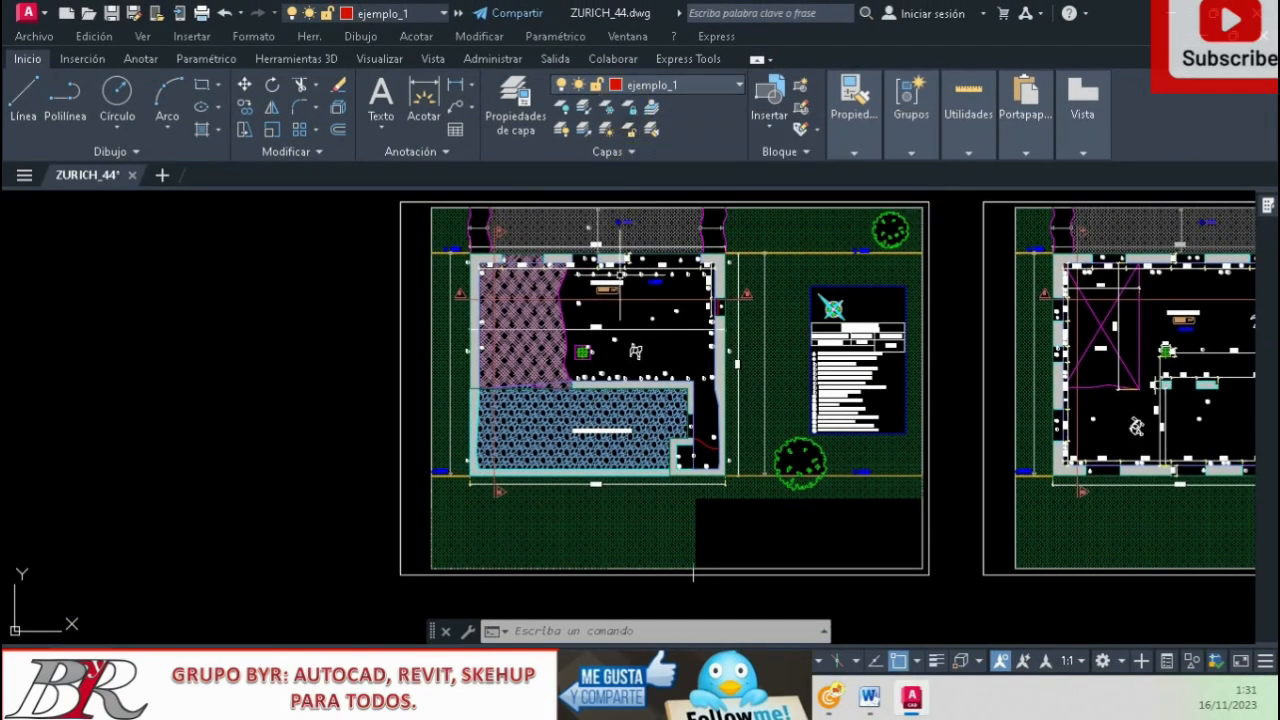
pyautogui.scroll(2, 620, 274)
pyautogui.scroll(2, 613, 293)
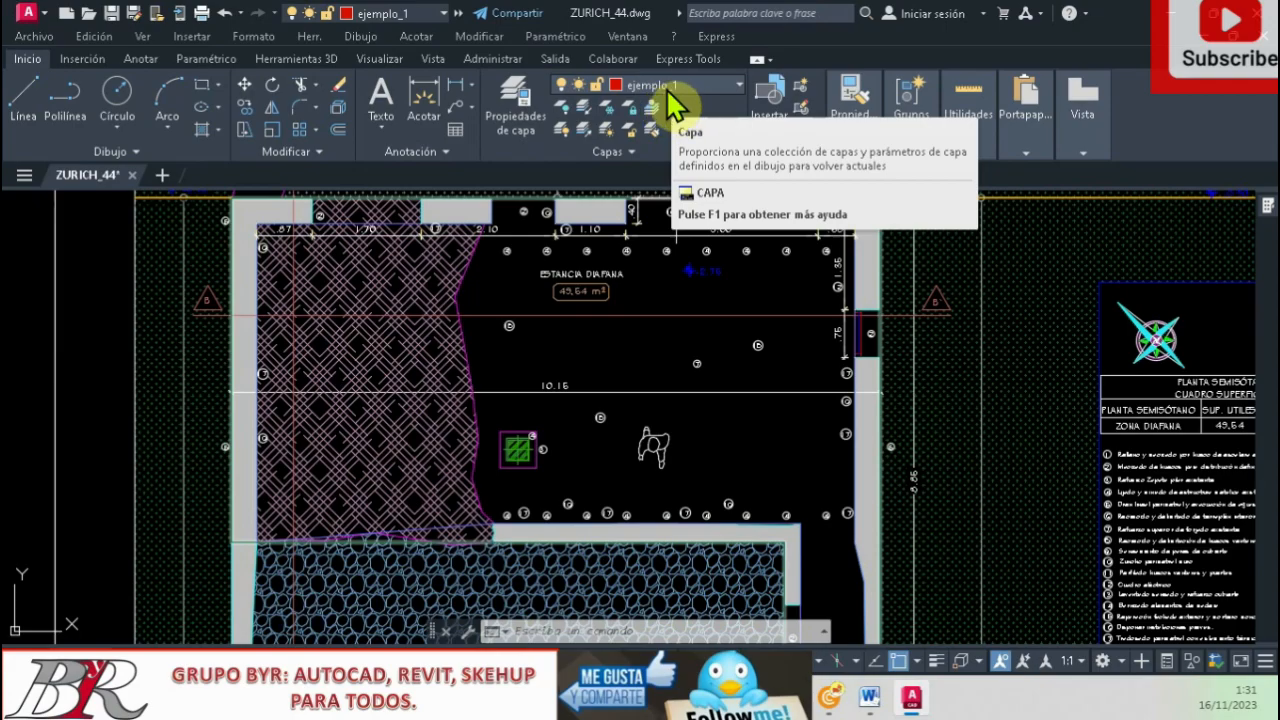
pyautogui.click(202, 86)
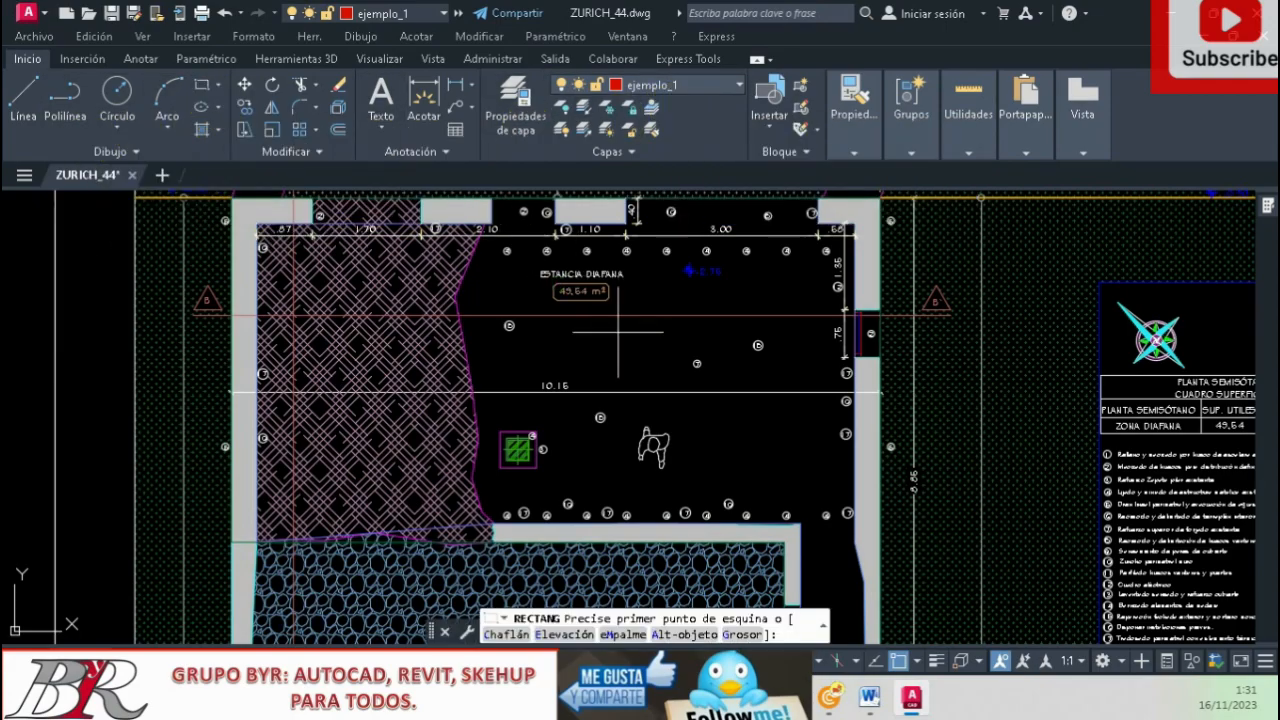
pyautogui.click(593, 336)
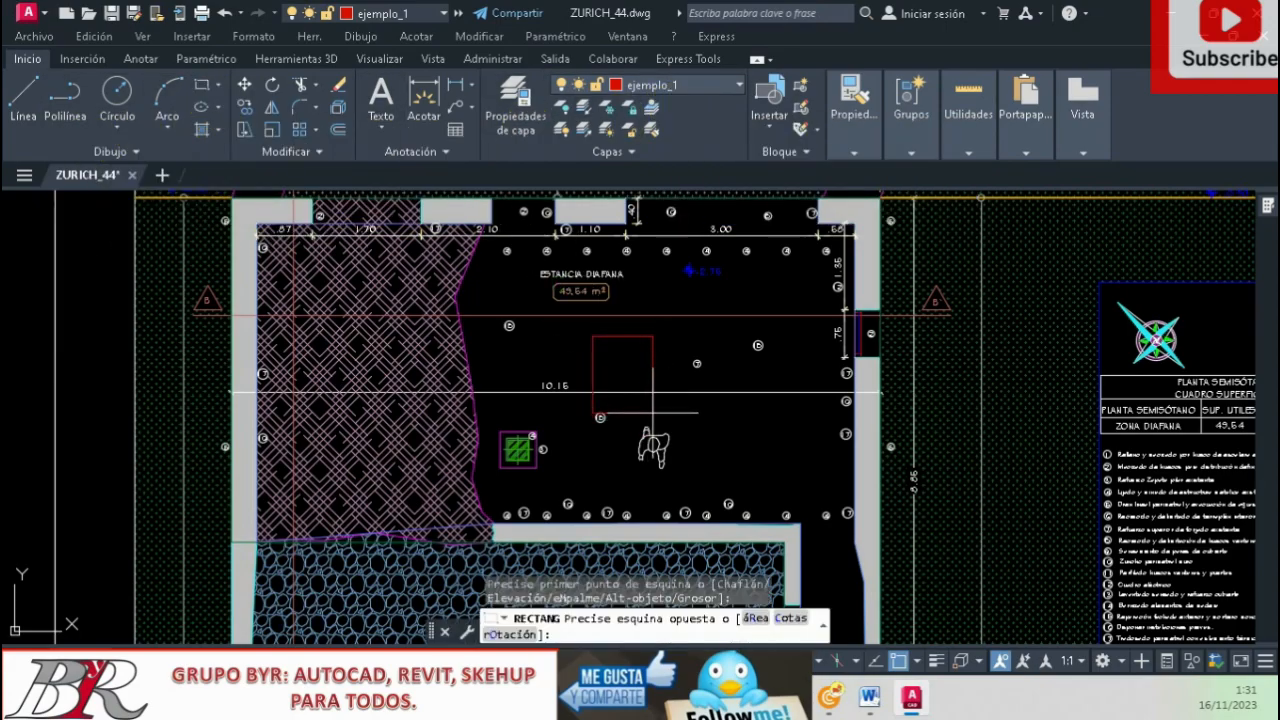
pyautogui.click(622, 443)
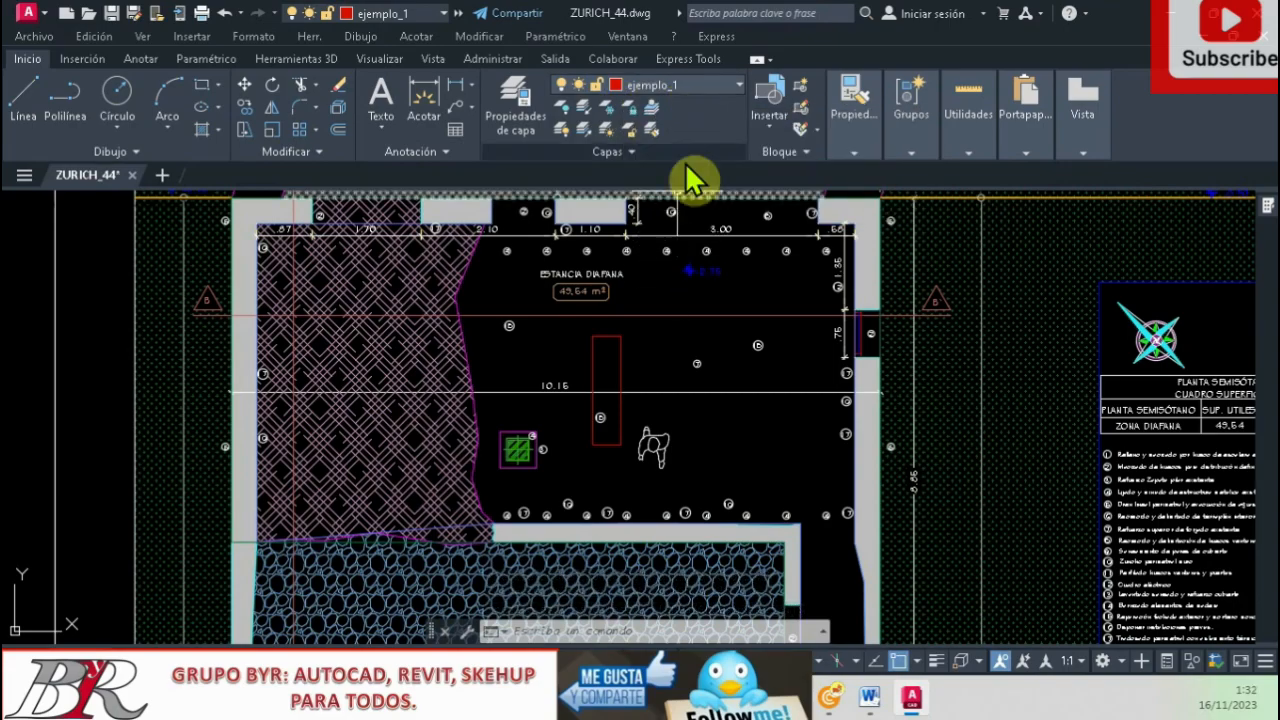
# Make Ejemplo_2 the current layer and draw a larger rectangle between the narrow red one and the room's right wall
pyautogui.click(742, 85)
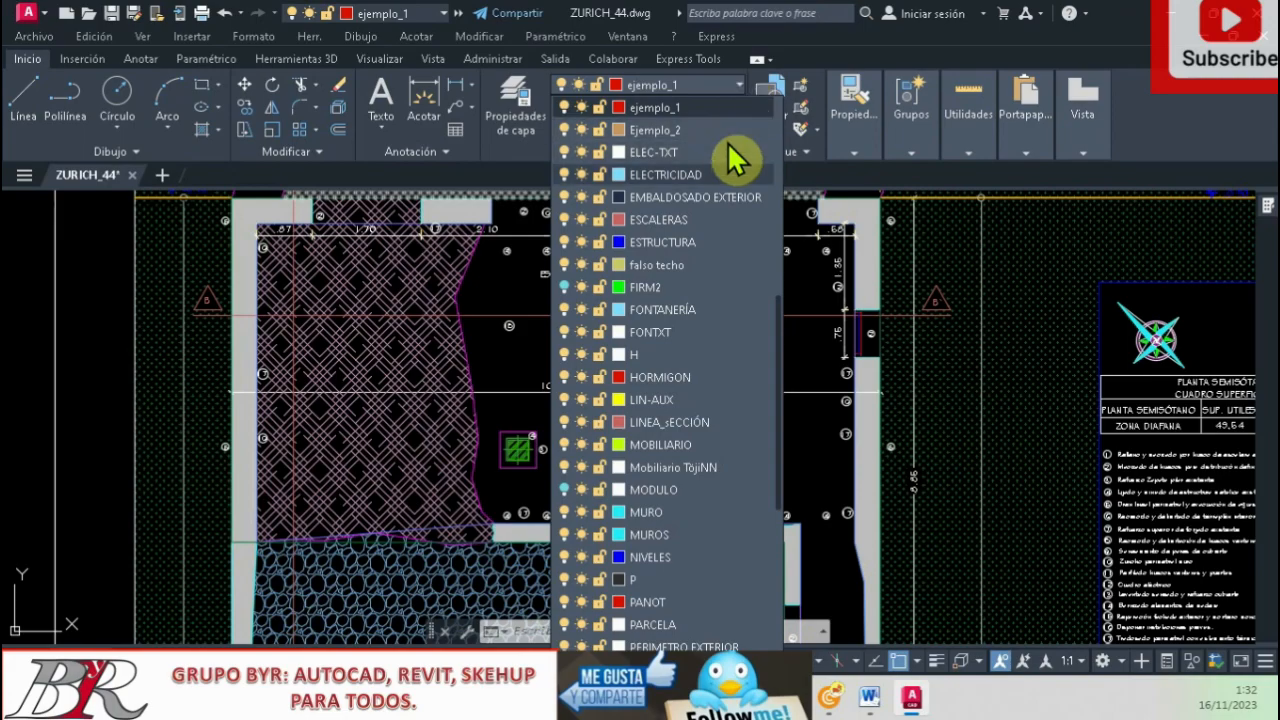
pyautogui.scroll(2, 722, 272)
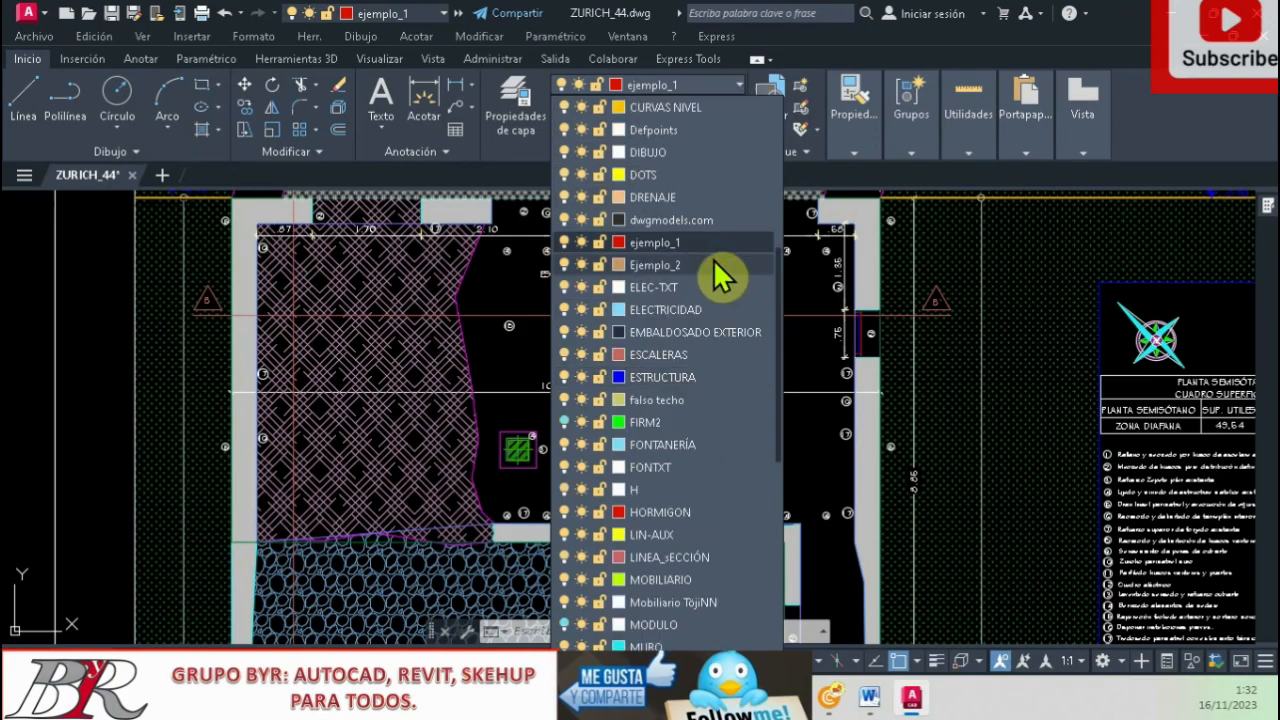
pyautogui.click(722, 266)
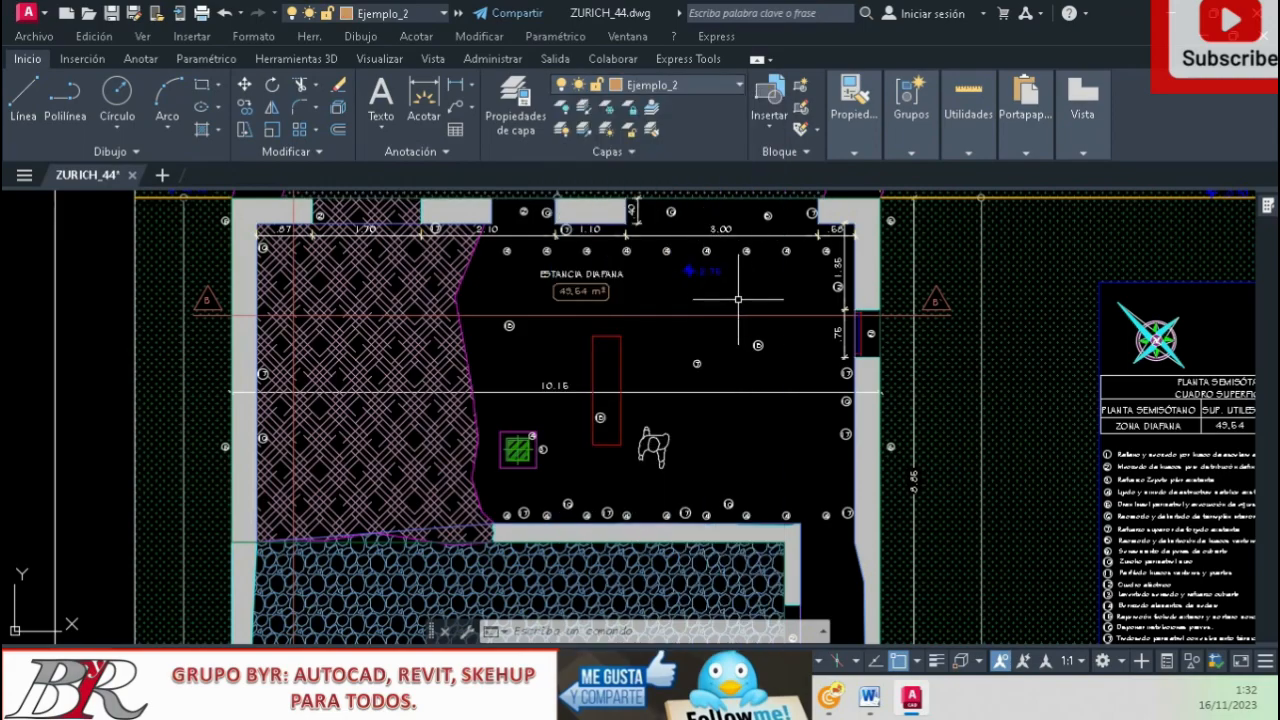
pyautogui.click(202, 85)
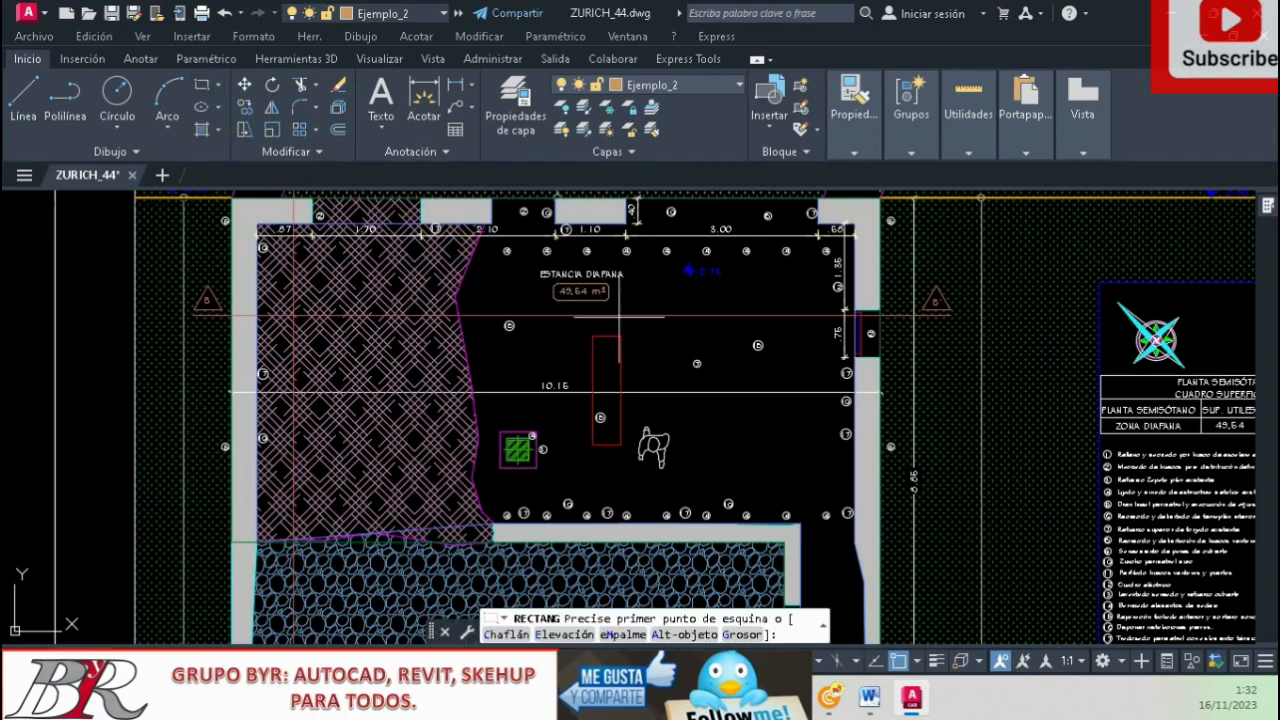
pyautogui.click(668, 344)
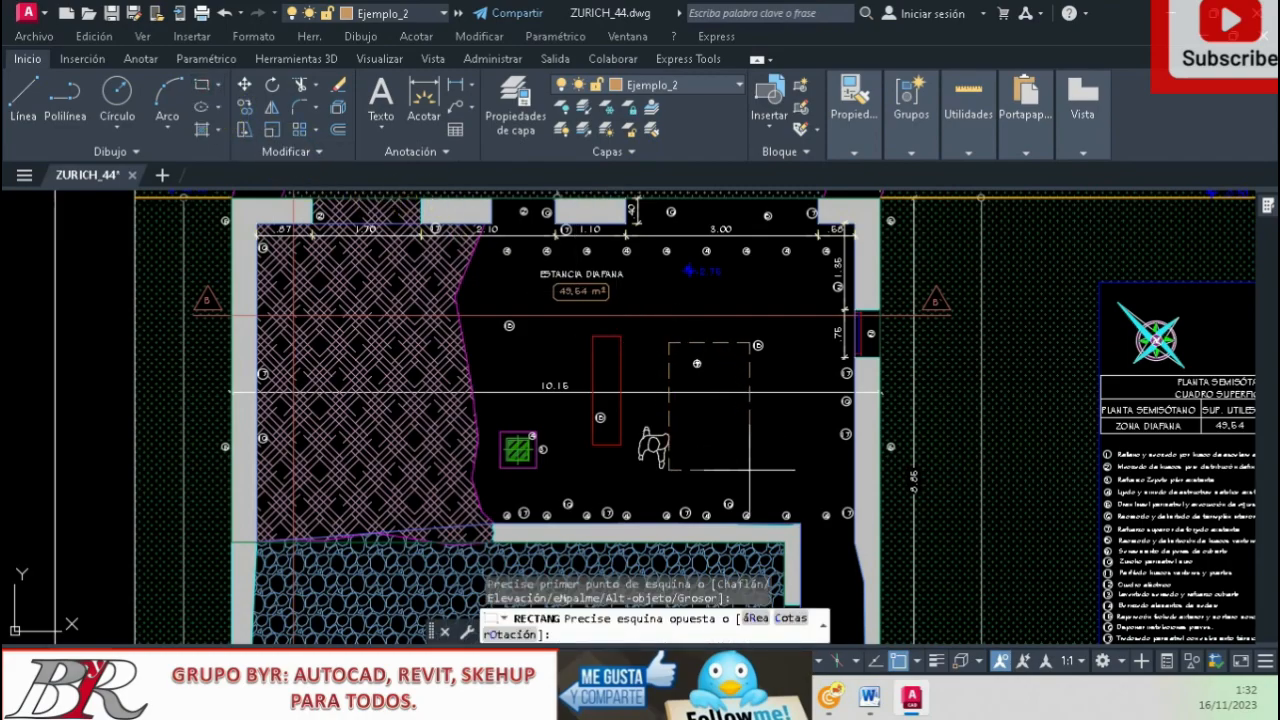
pyautogui.click(797, 475)
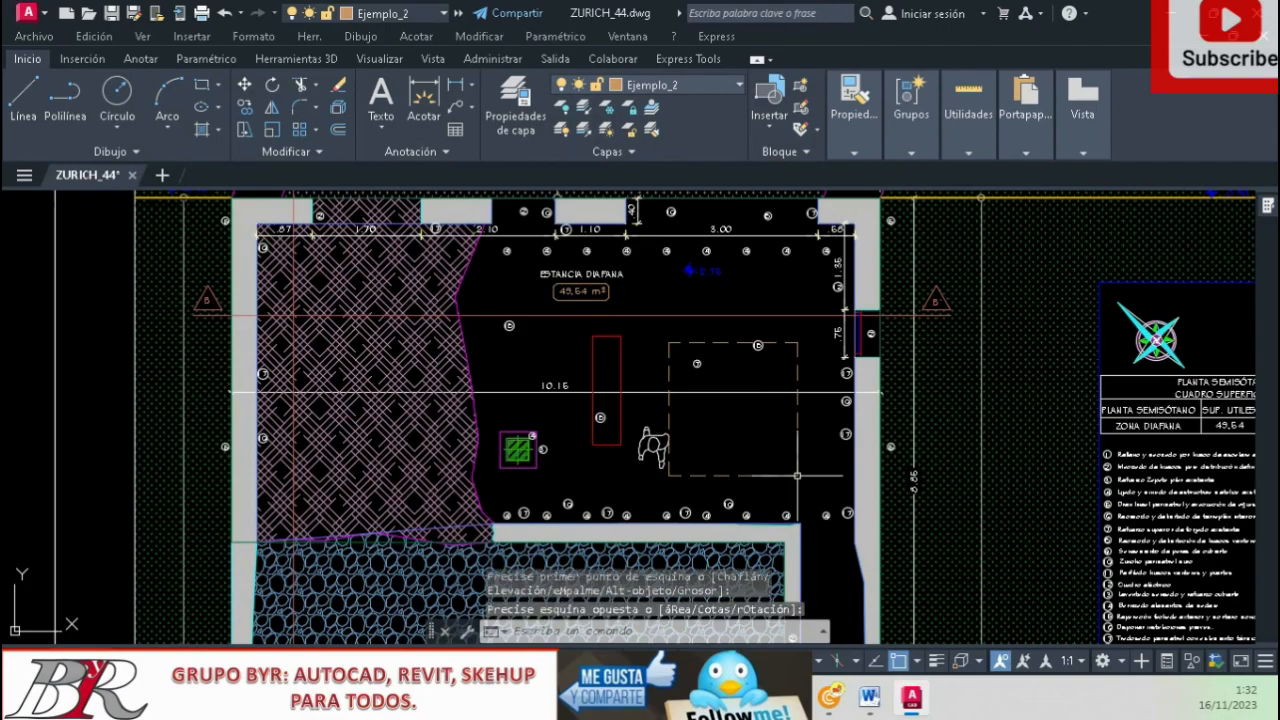
# Turn on lineweight display and compare the line thickness of the two rectangles at different magnifications
pyautogui.scroll(2, 797, 476)
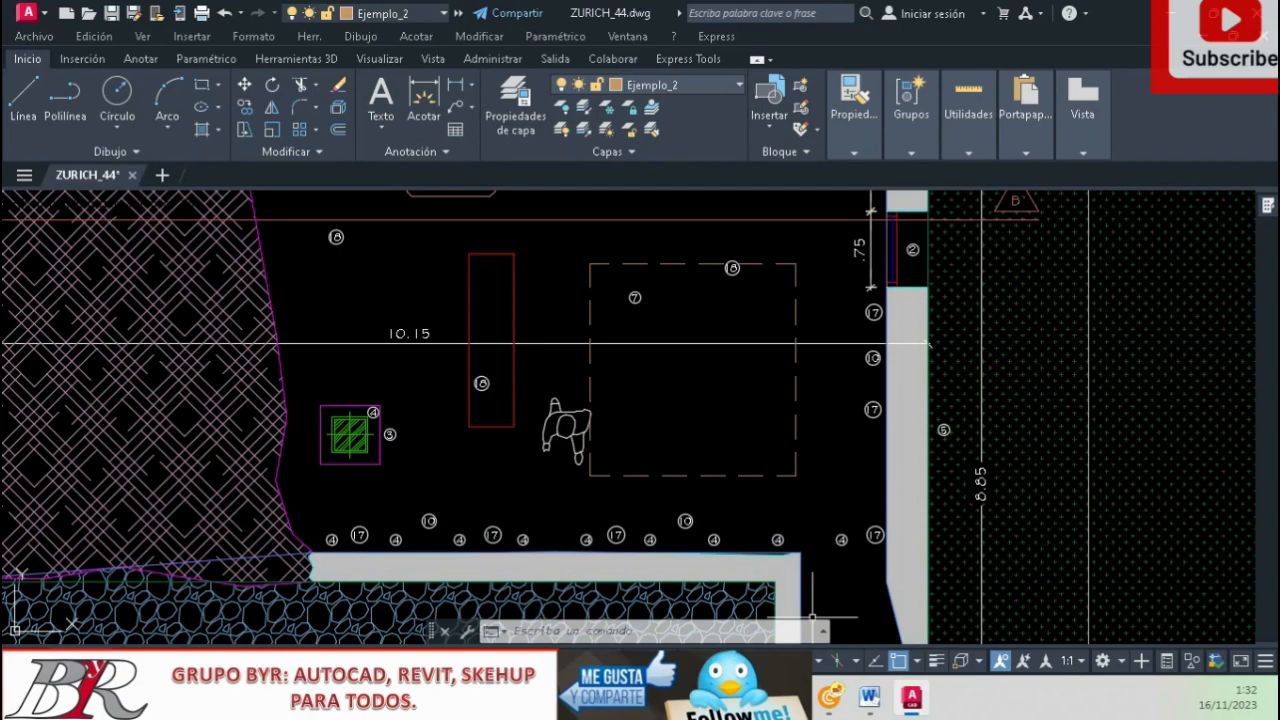
pyautogui.click(936, 663)
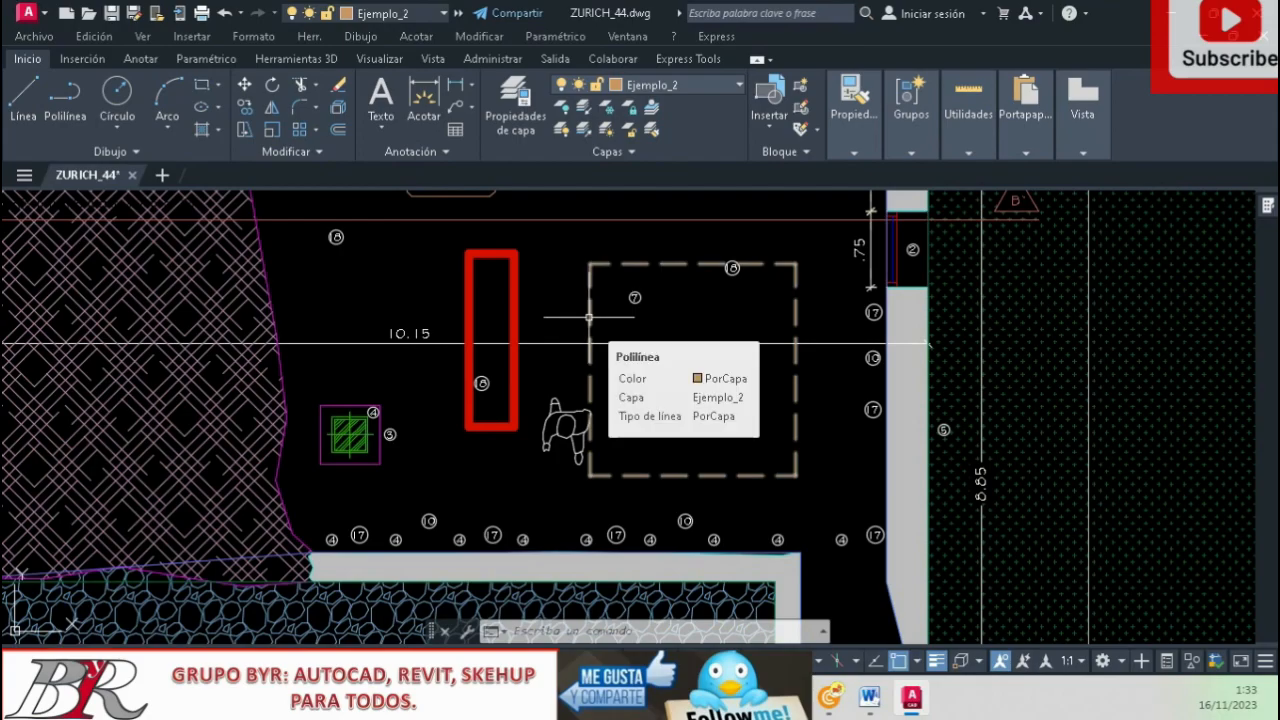
pyautogui.scroll(5, 571, 320)
pyautogui.scroll(-6, 571, 345)
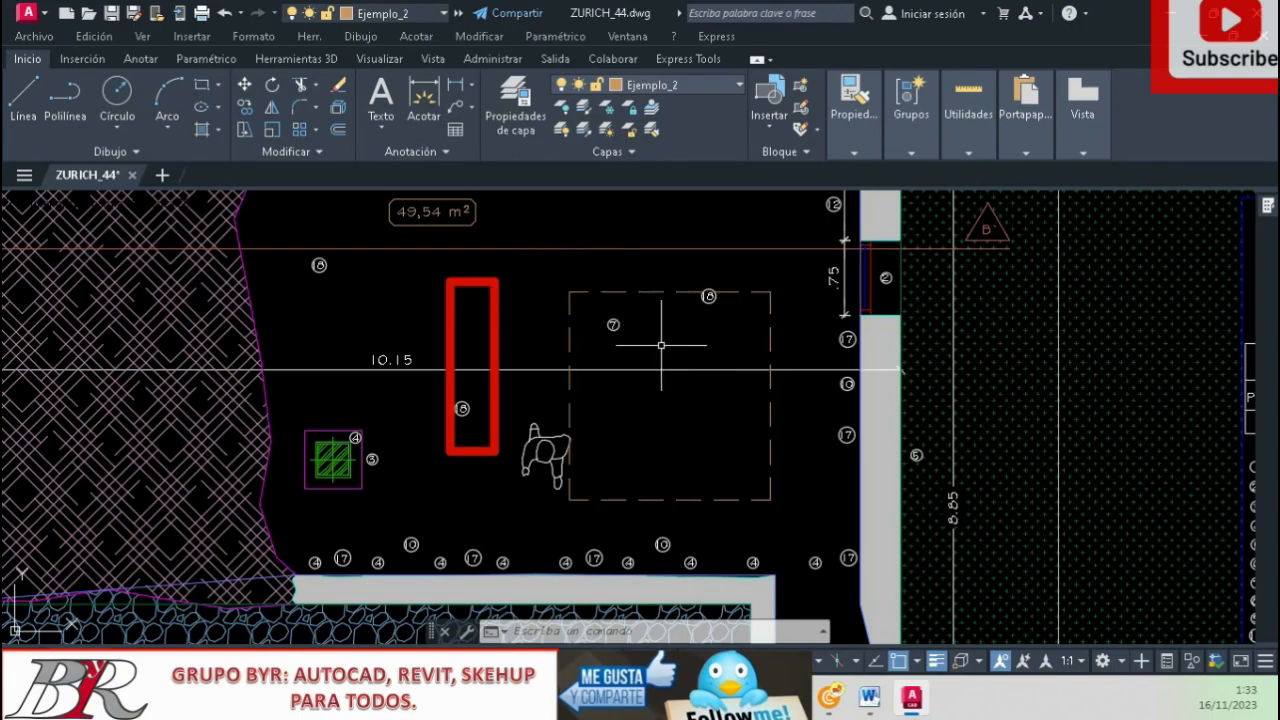
pyautogui.scroll(-5, 582, 346)
pyautogui.scroll(7, 576, 334)
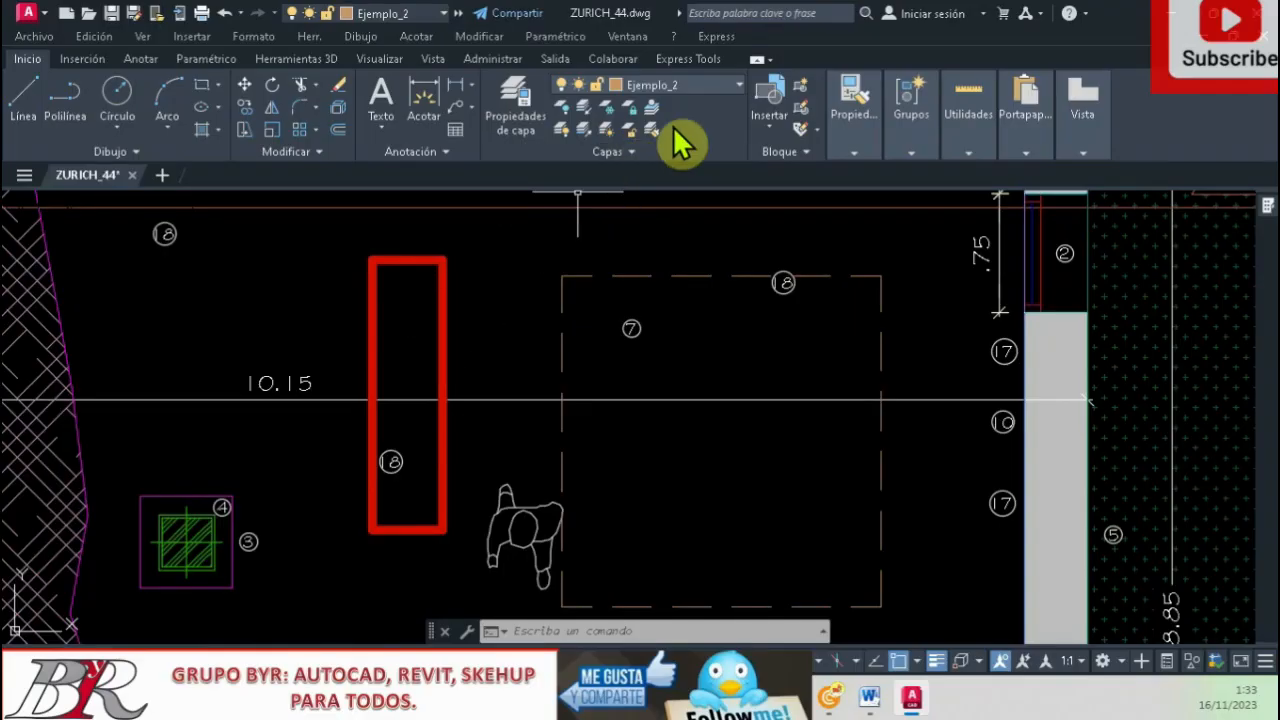
# Turn off the ejemplo_1 layer to hide the red rectangle
pyautogui.click(740, 86)
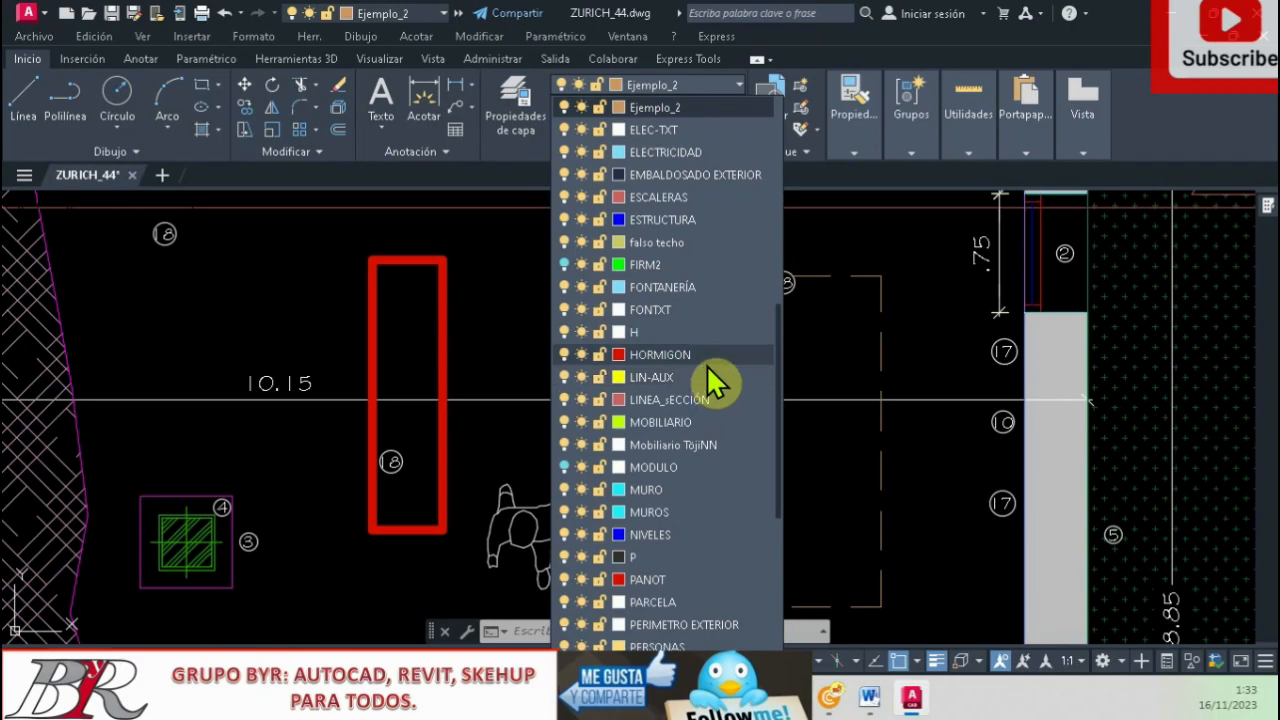
pyautogui.scroll(2, 712, 385)
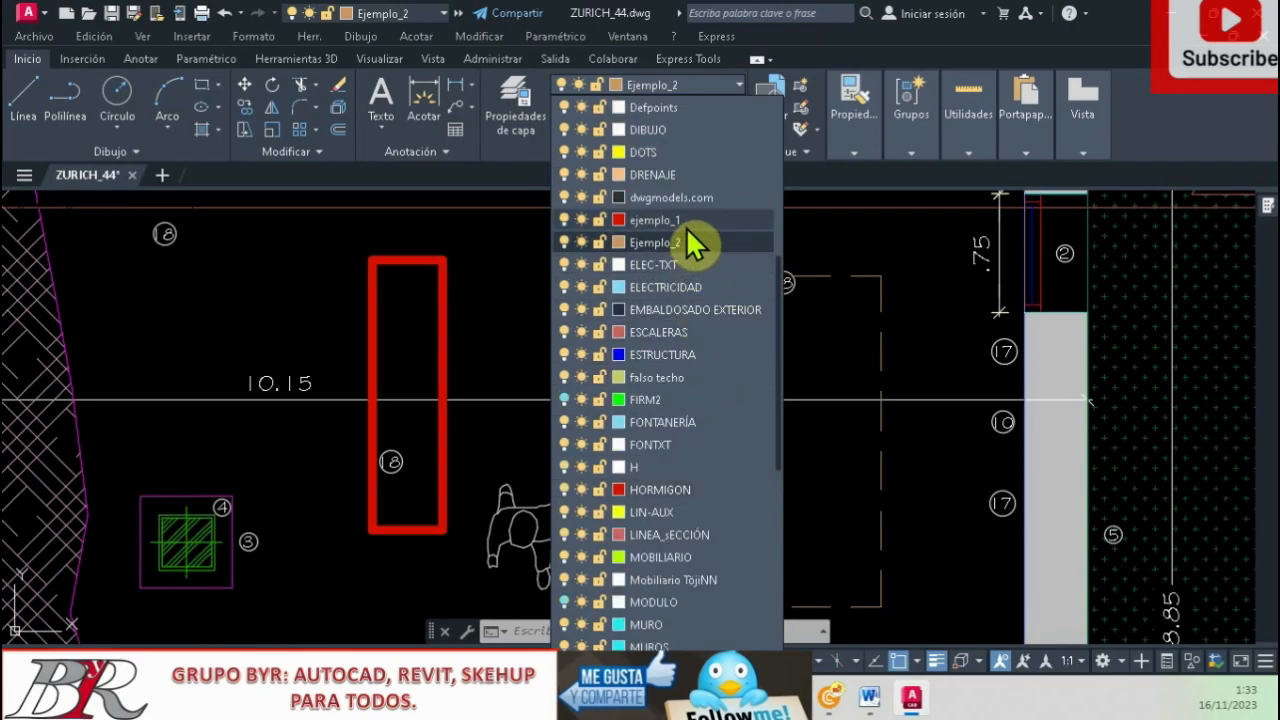
pyautogui.click(565, 219)
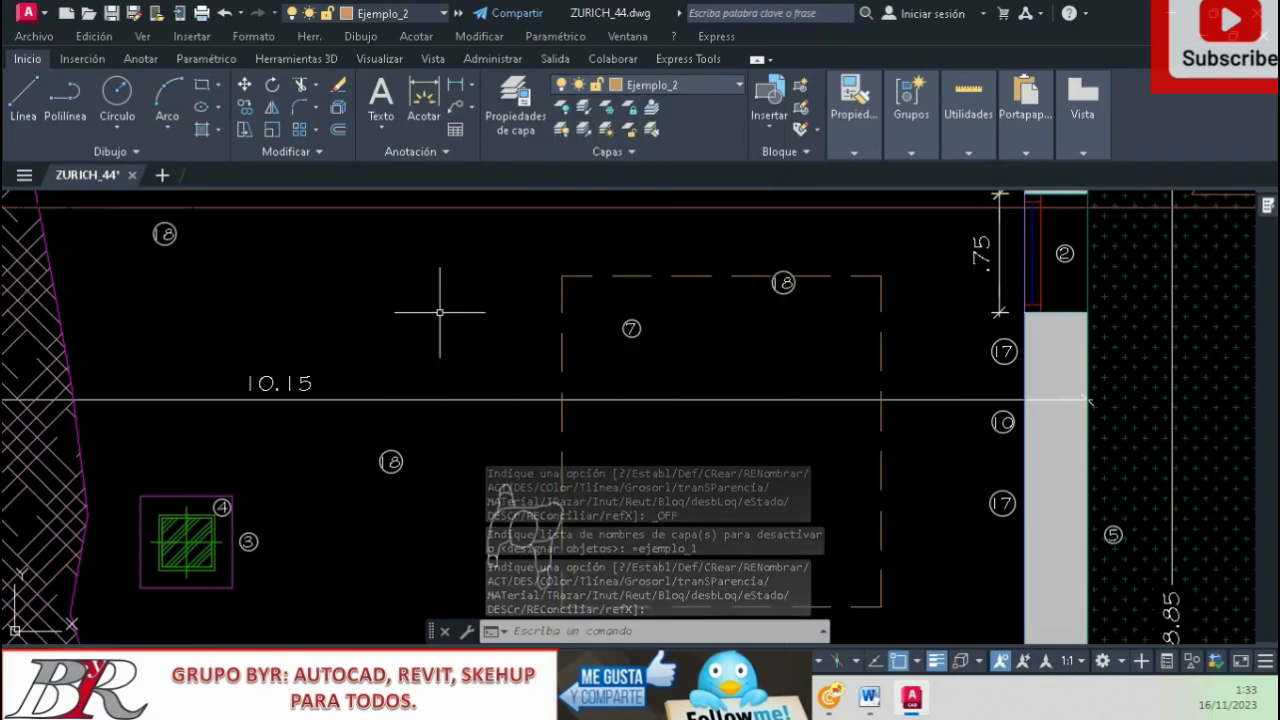
pyautogui.scroll(-2, 443, 425)
pyautogui.scroll(2, 445, 432)
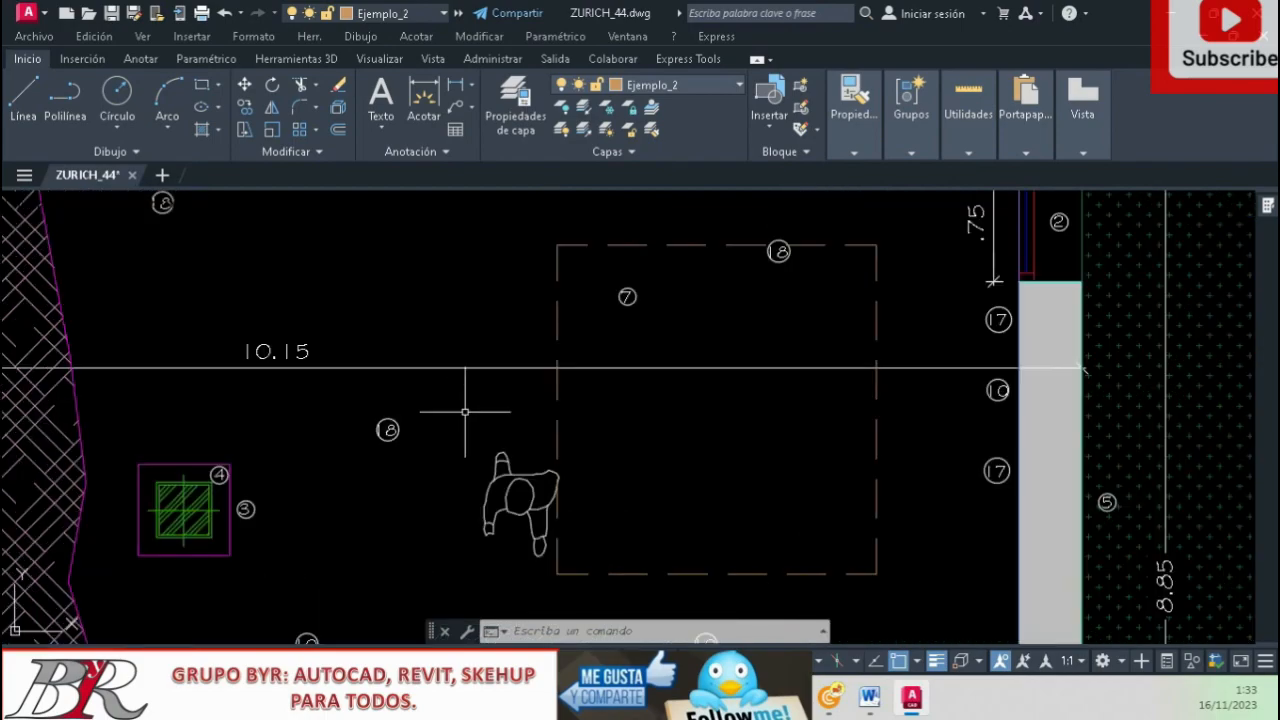
# Turn on the FIRM2 layer and turn the ejemplo_1 layer back on
pyautogui.click(739, 85)
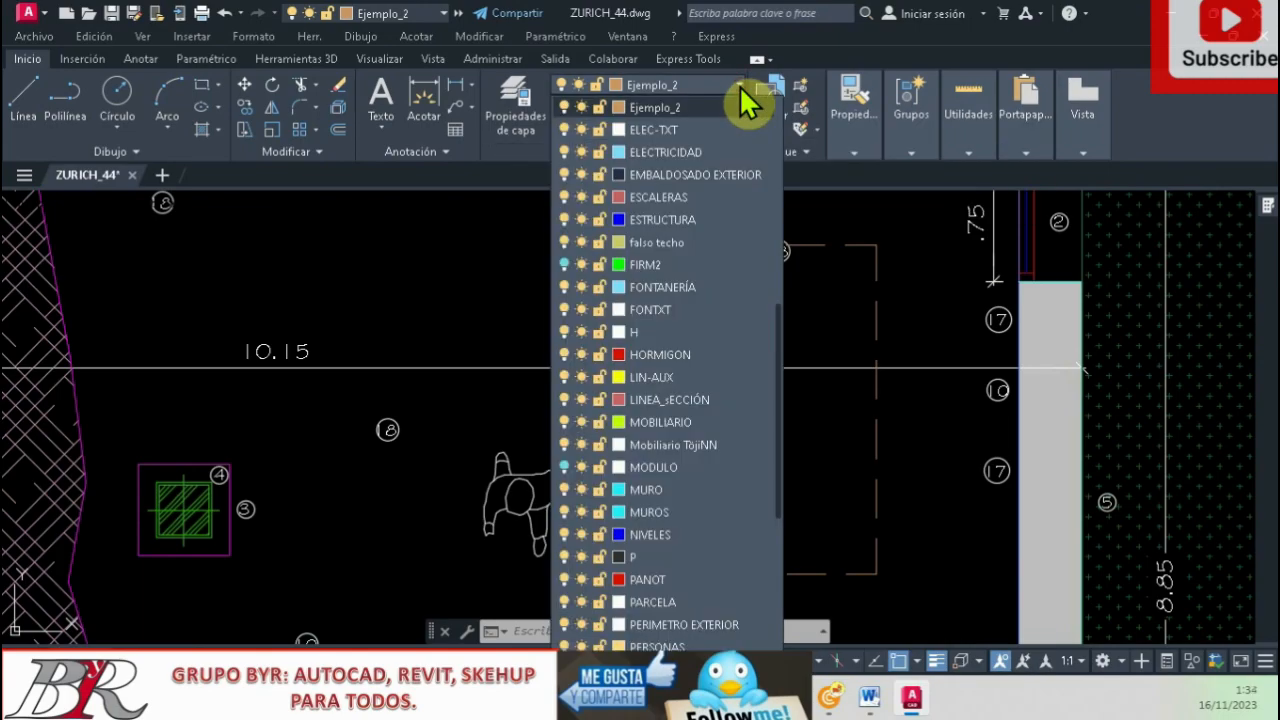
pyautogui.click(565, 264)
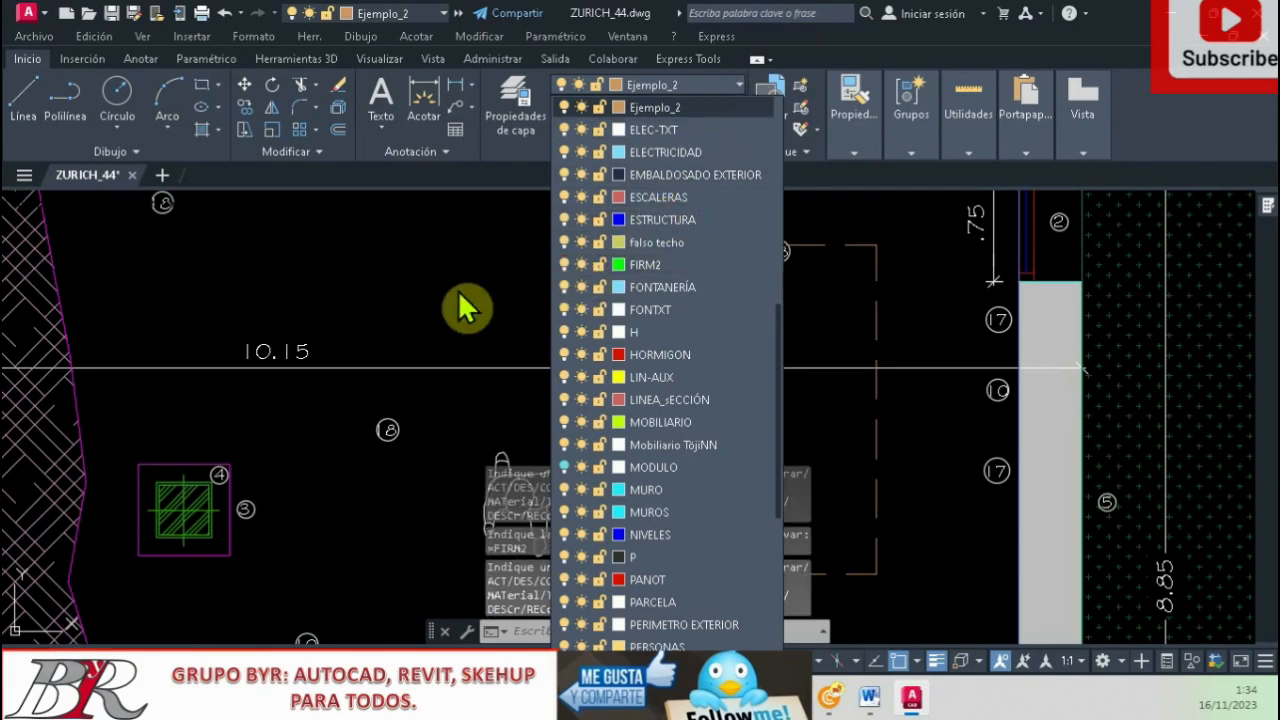
pyautogui.click(739, 85)
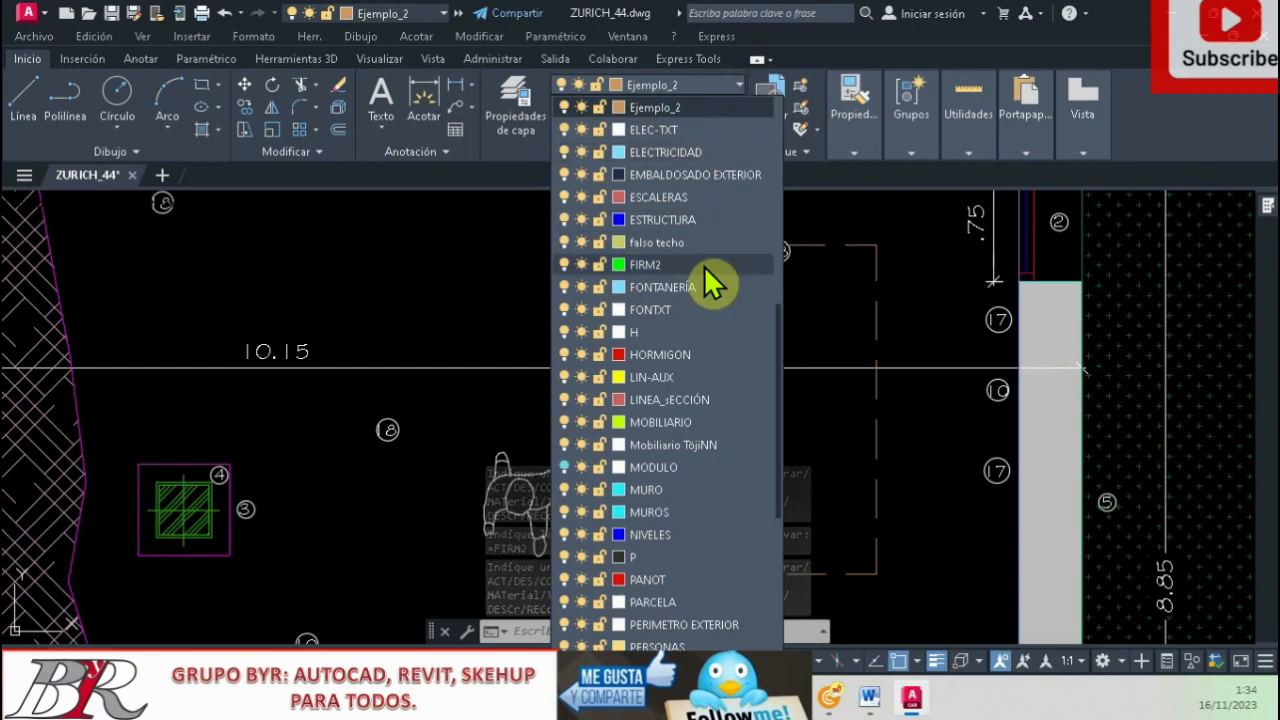
pyautogui.scroll(2, 708, 280)
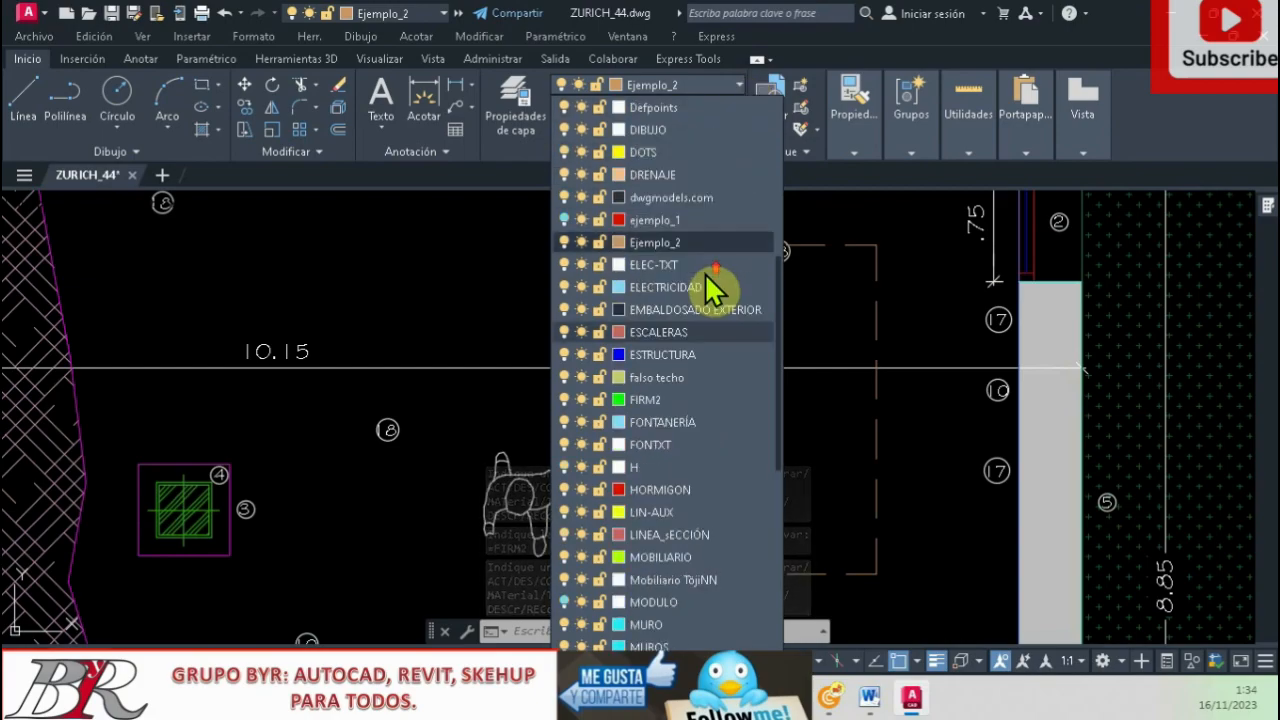
pyautogui.click(561, 219)
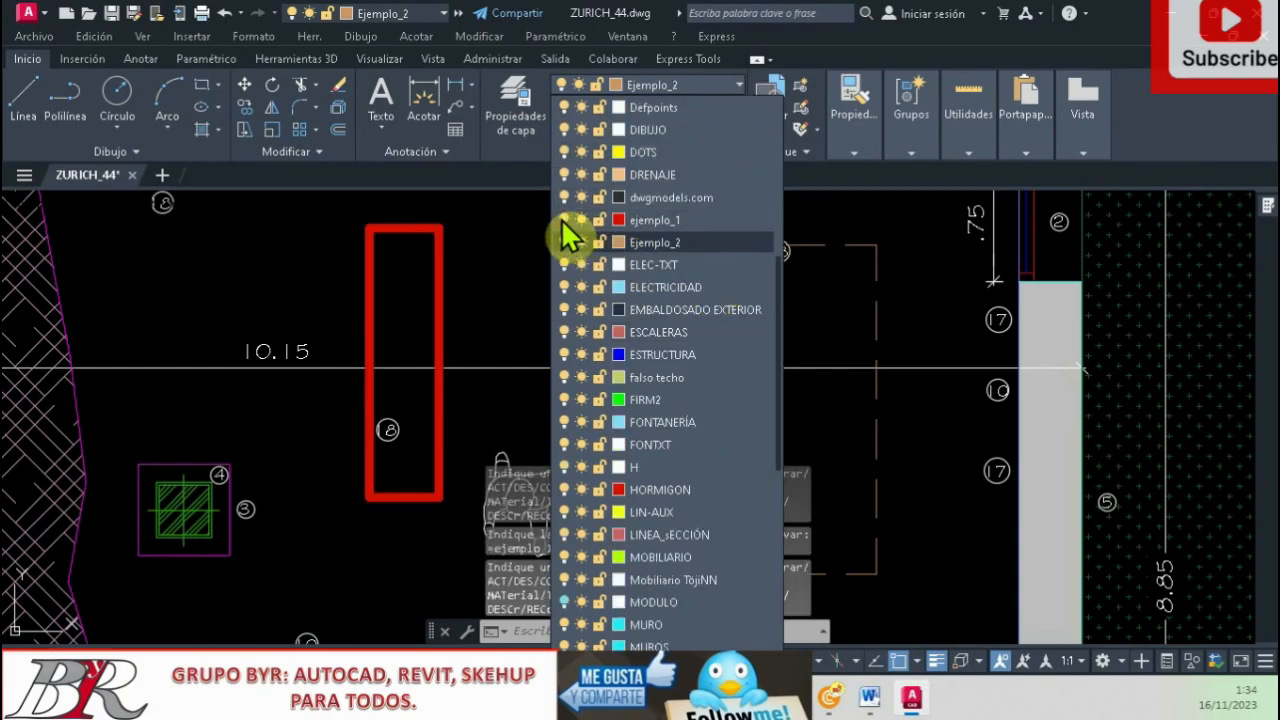
pyautogui.click(450, 310)
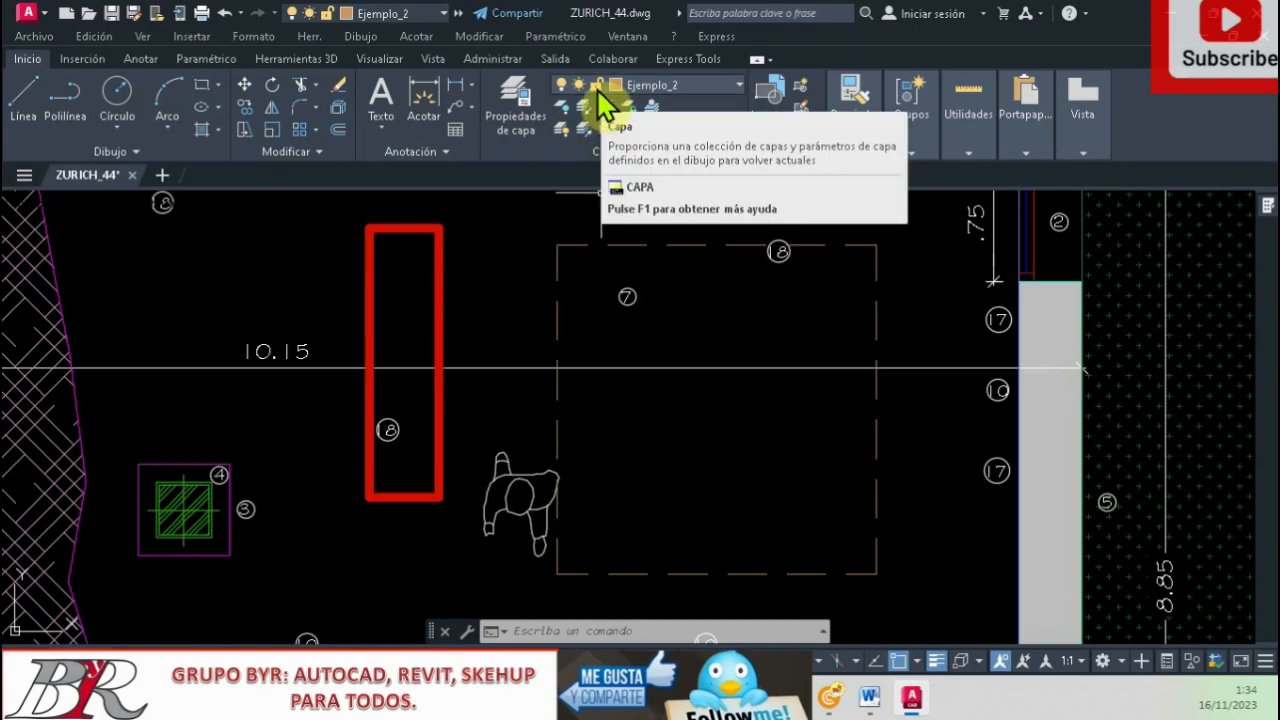
# Lock the Ejemplo_2 layer
pyautogui.click(738, 84)
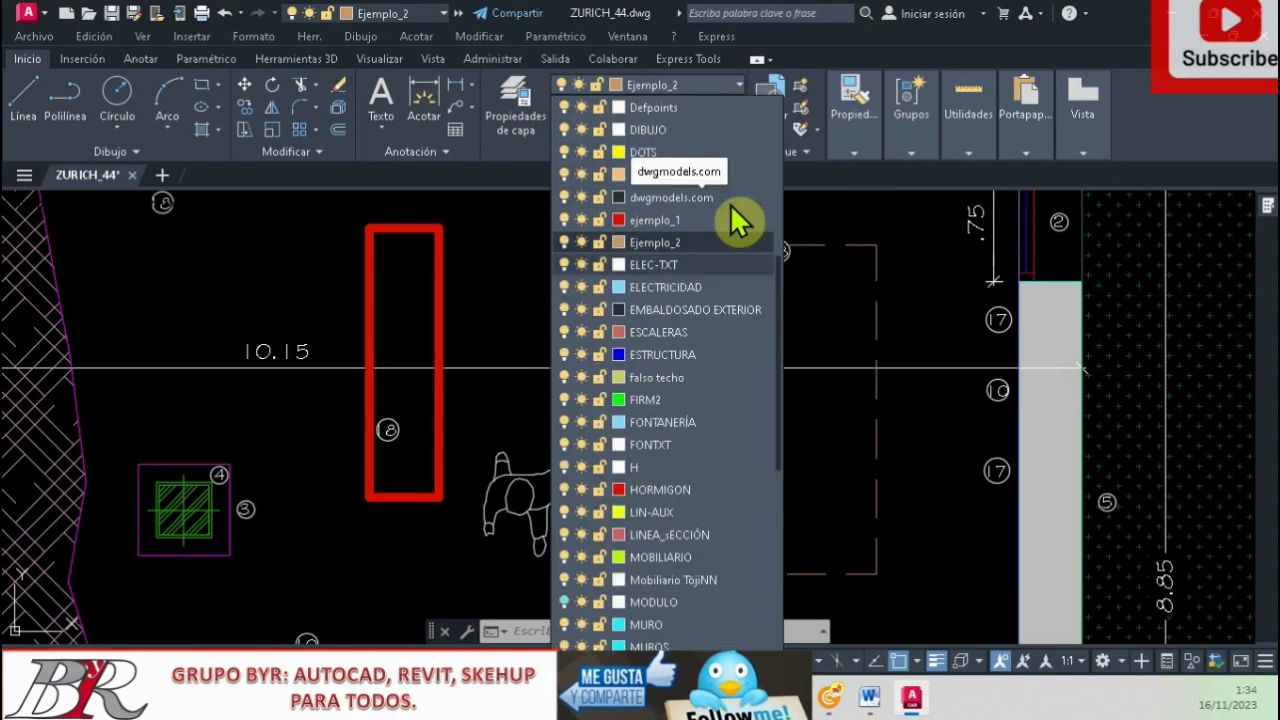
pyautogui.click(602, 243)
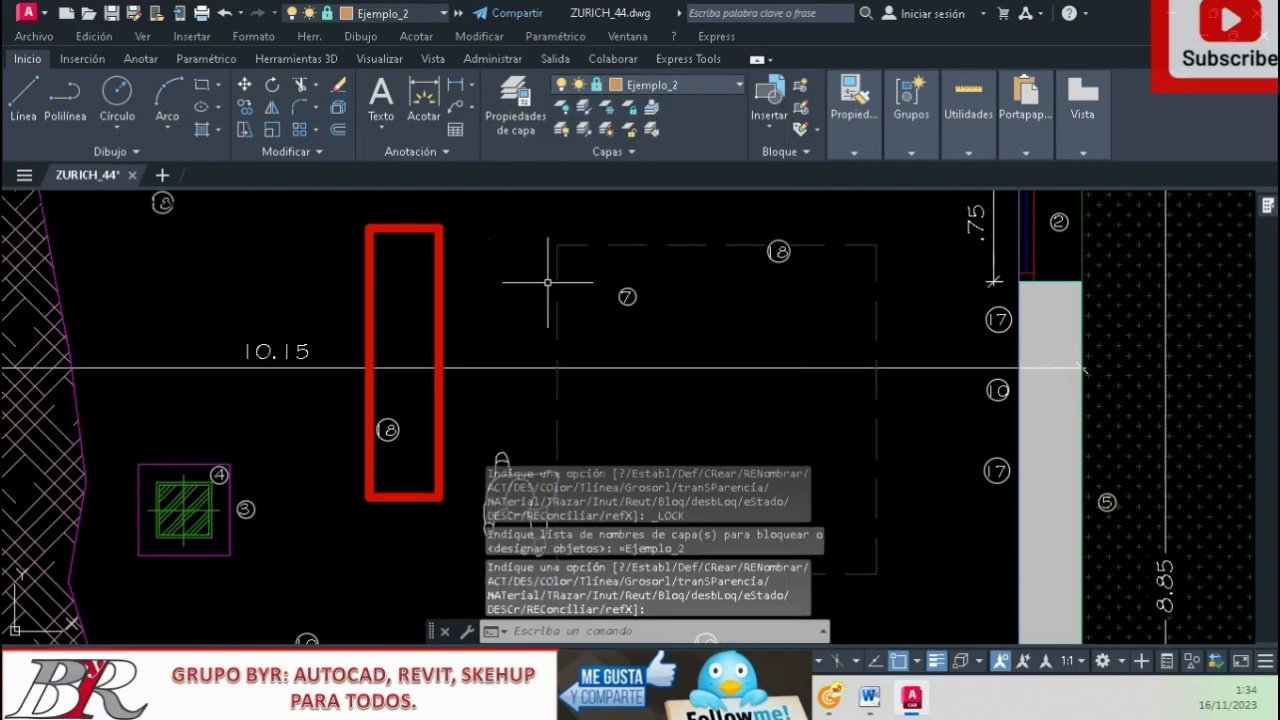
pyautogui.scroll(-3, 569, 266)
pyautogui.scroll(3, 566, 300)
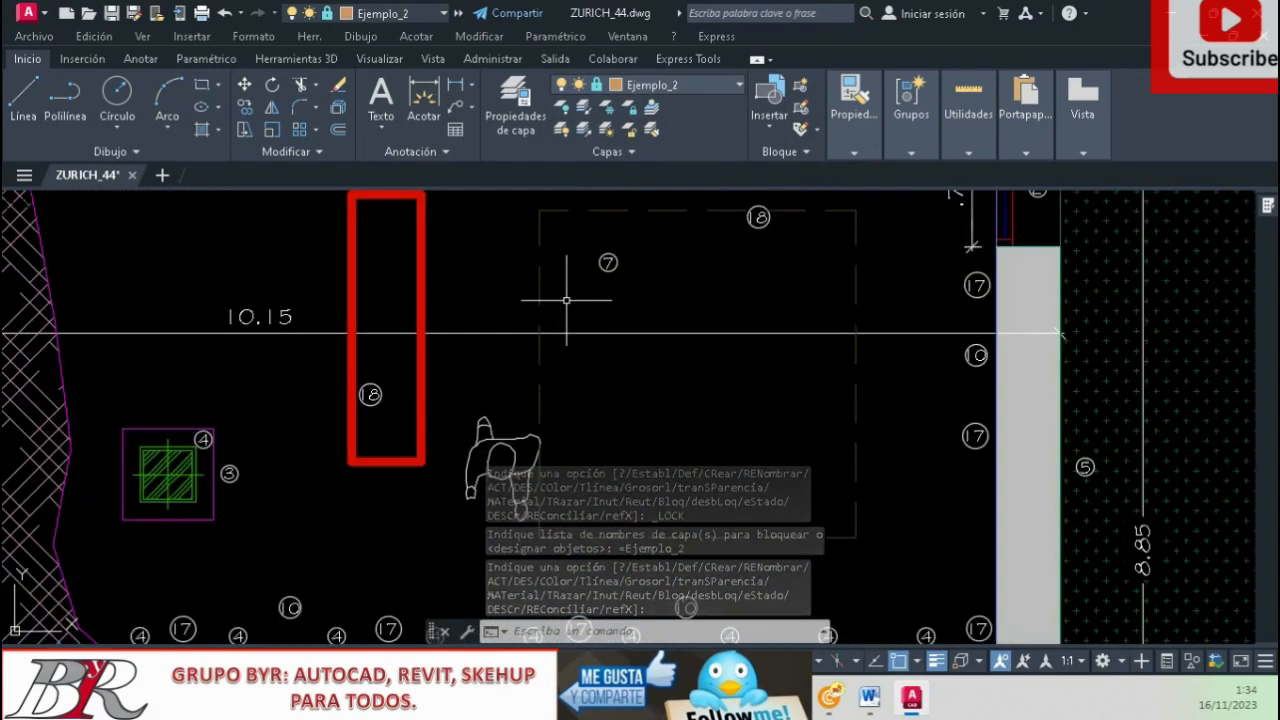
pyautogui.scroll(-2, 566, 300)
pyautogui.scroll(2, 560, 295)
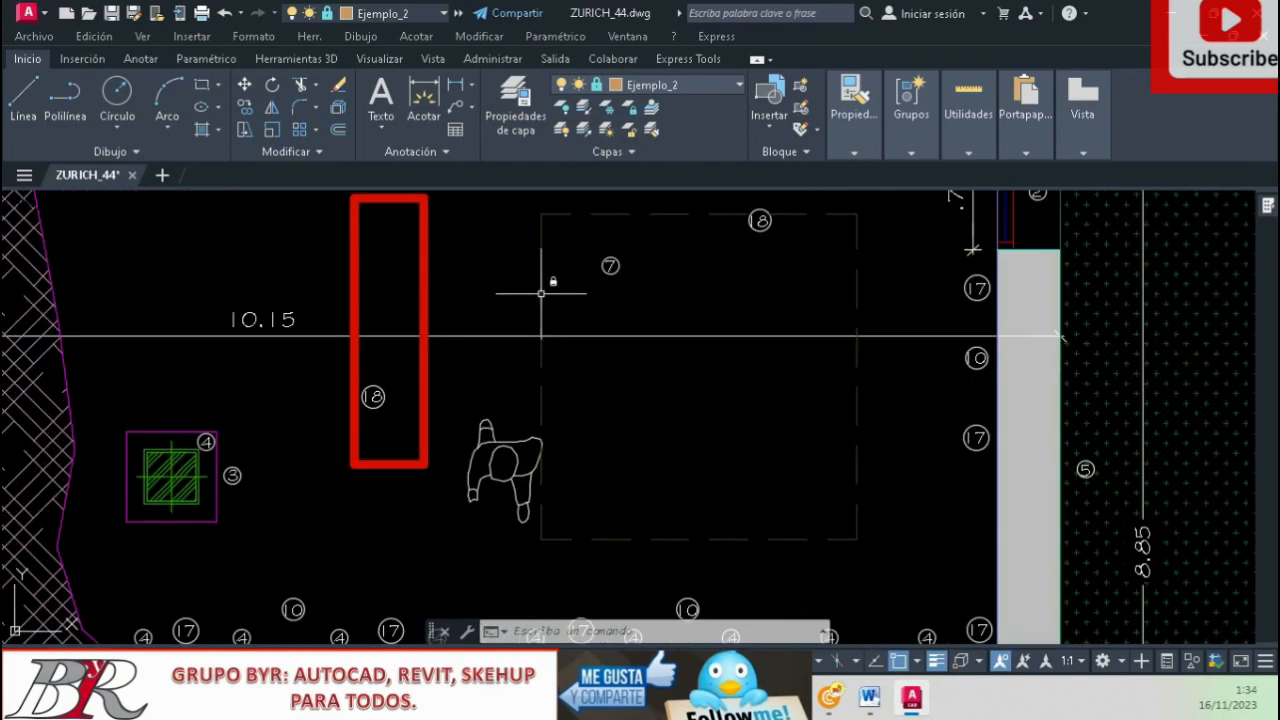
# Try to erase the dashed rectangle on the locked Ejemplo_2 layer
pyautogui.moveTo(540, 293)
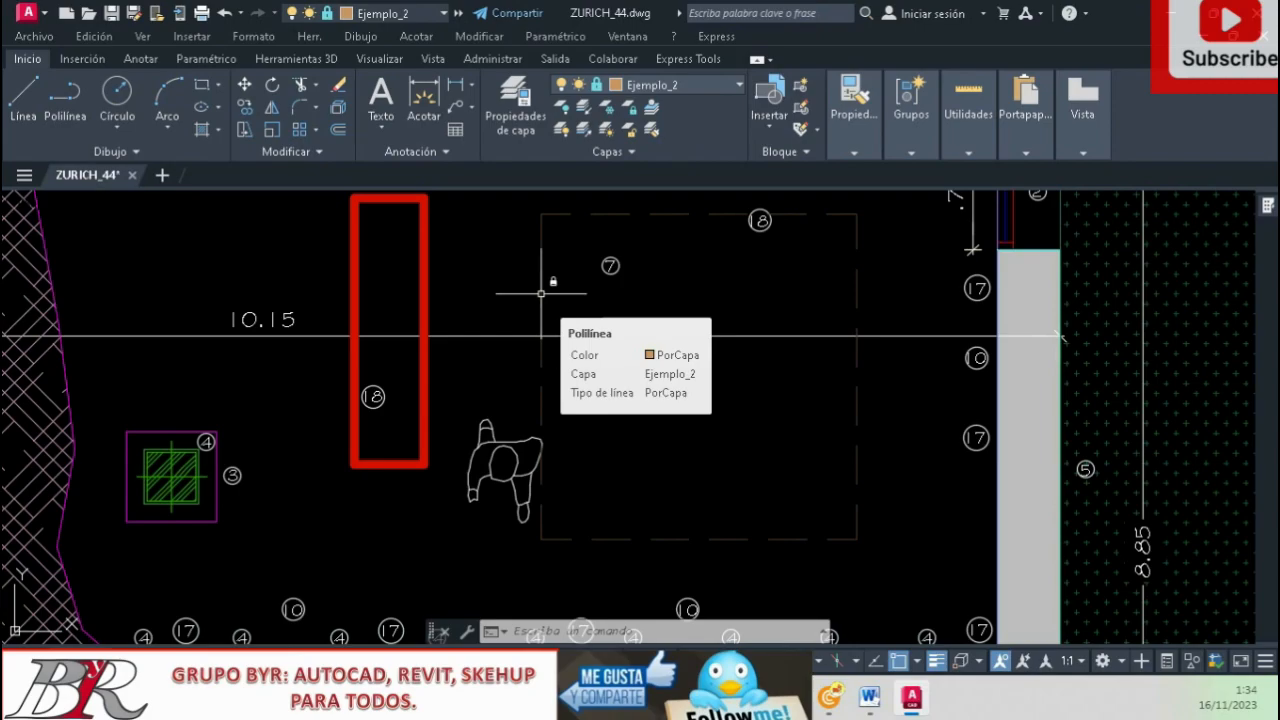
pyautogui.click(540, 293)
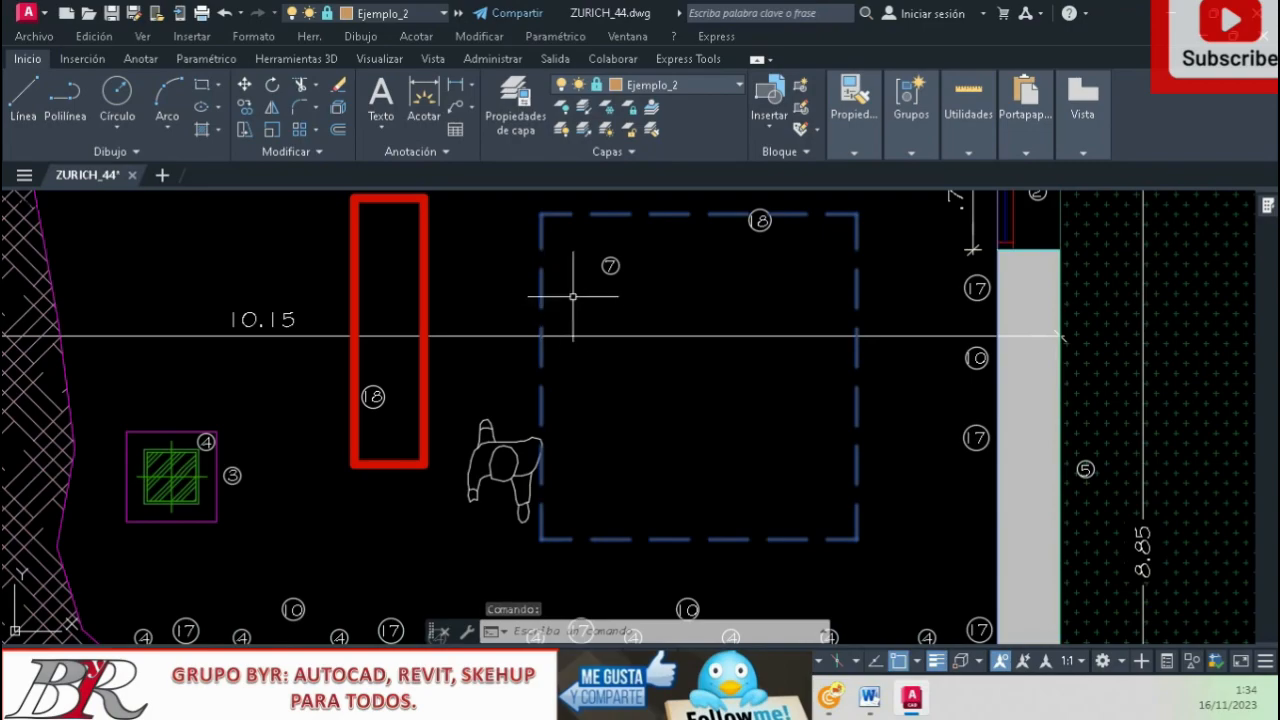
pyautogui.click(338, 85)
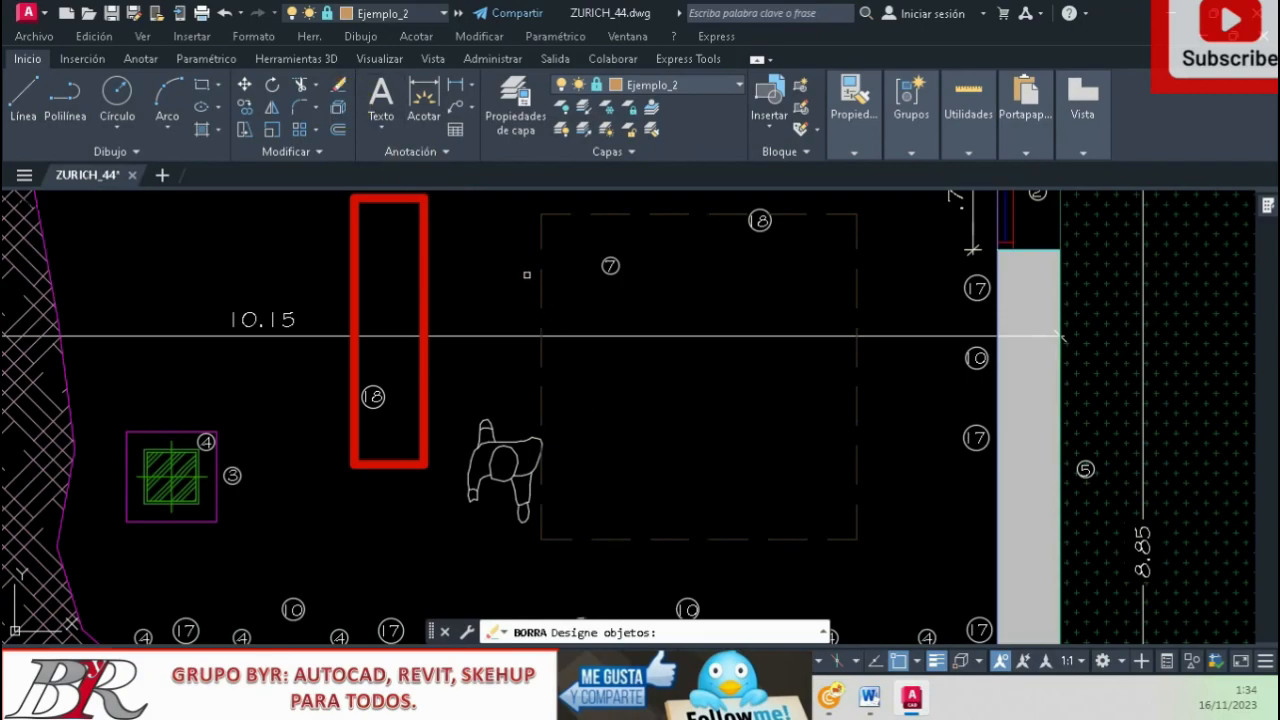
pyautogui.press('Return')
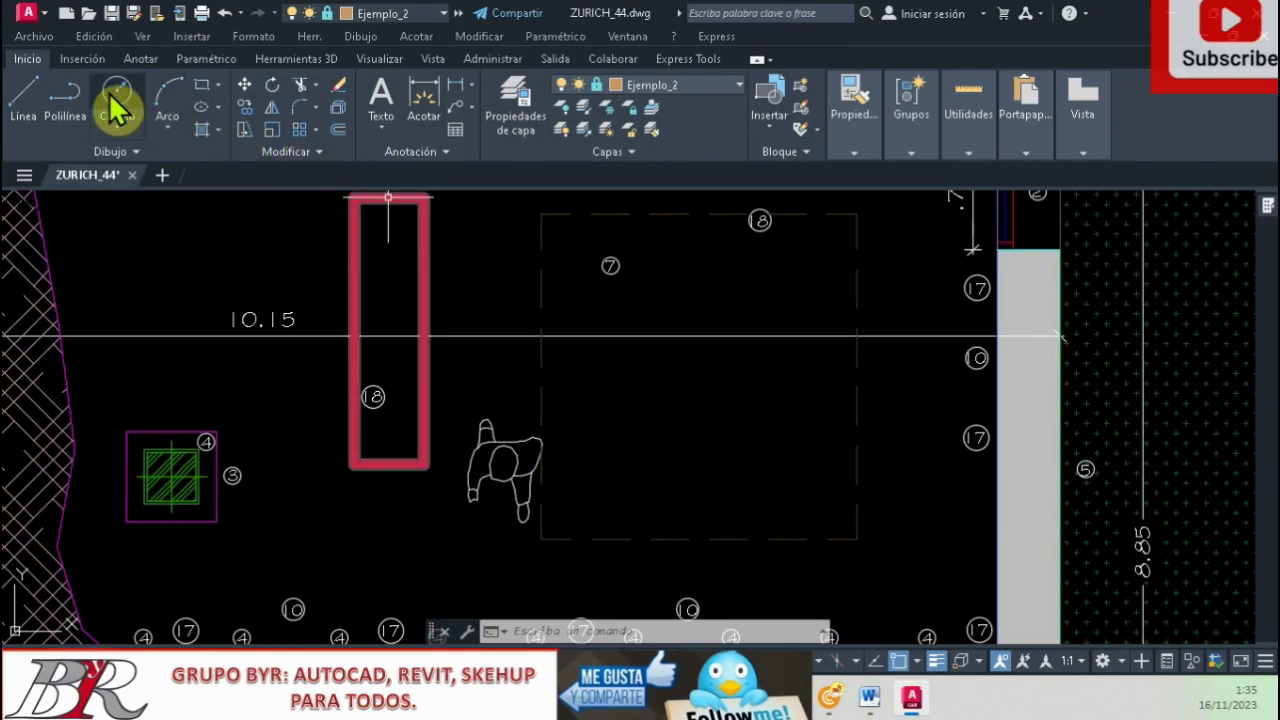
# Draw a circle by centre and radius inside the dashed rectangle on the locked Ejemplo_2 layer
pyautogui.click(124, 128)
pyautogui.click(114, 158)
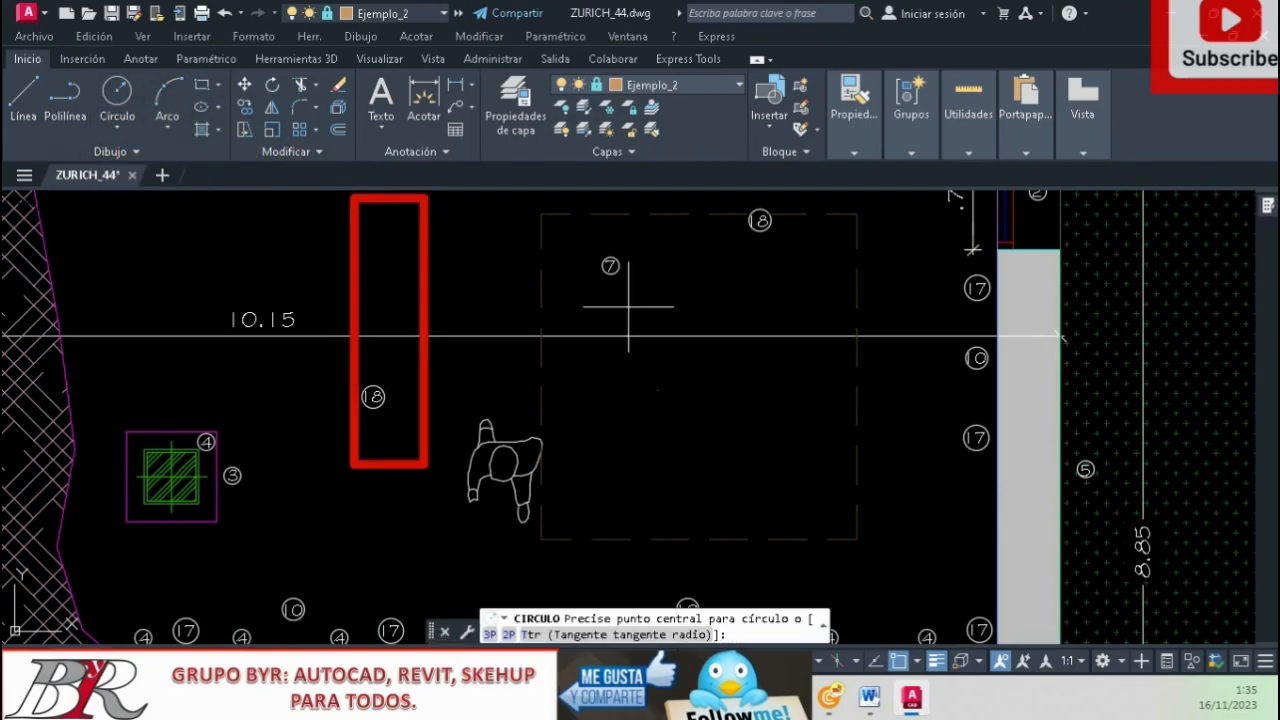
pyautogui.click(673, 410)
pyautogui.click(620, 417)
pyautogui.click(620, 417)
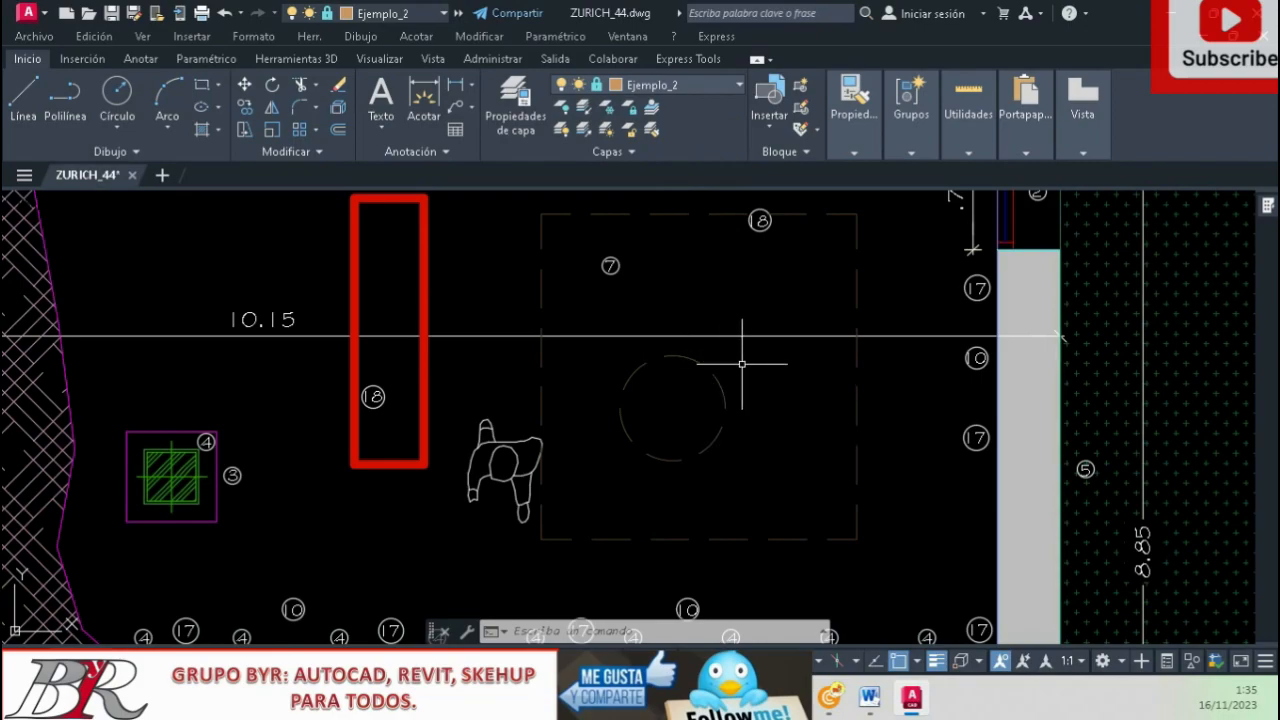
# Set the current object colour to magenta instead of the layer colour
pyautogui.click(855, 112)
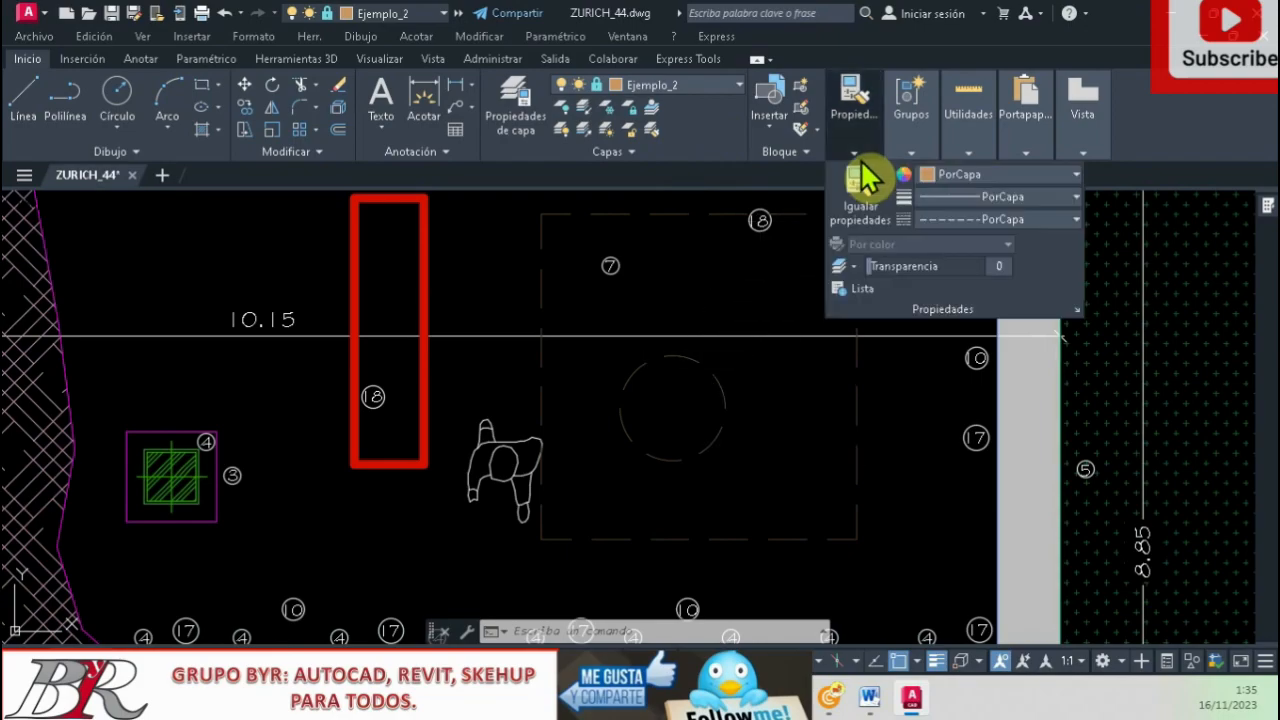
pyautogui.click(911, 108)
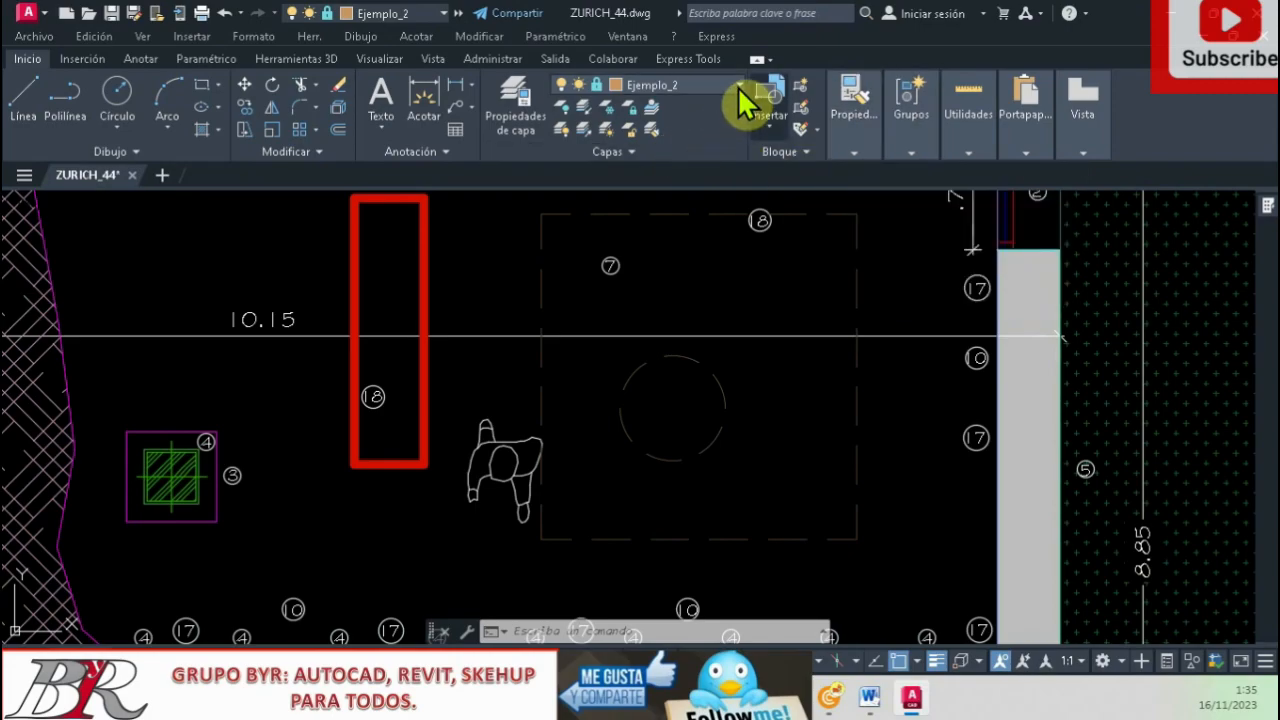
pyautogui.moveTo(858, 148)
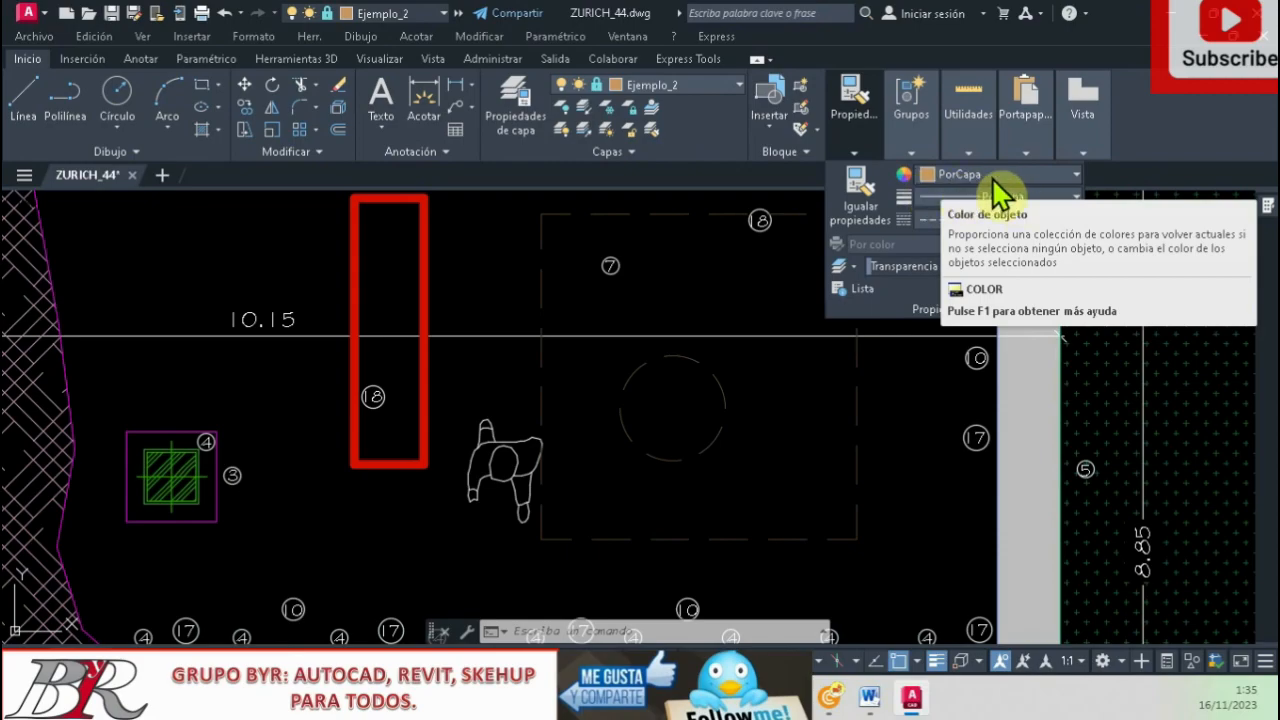
pyautogui.click(1076, 178)
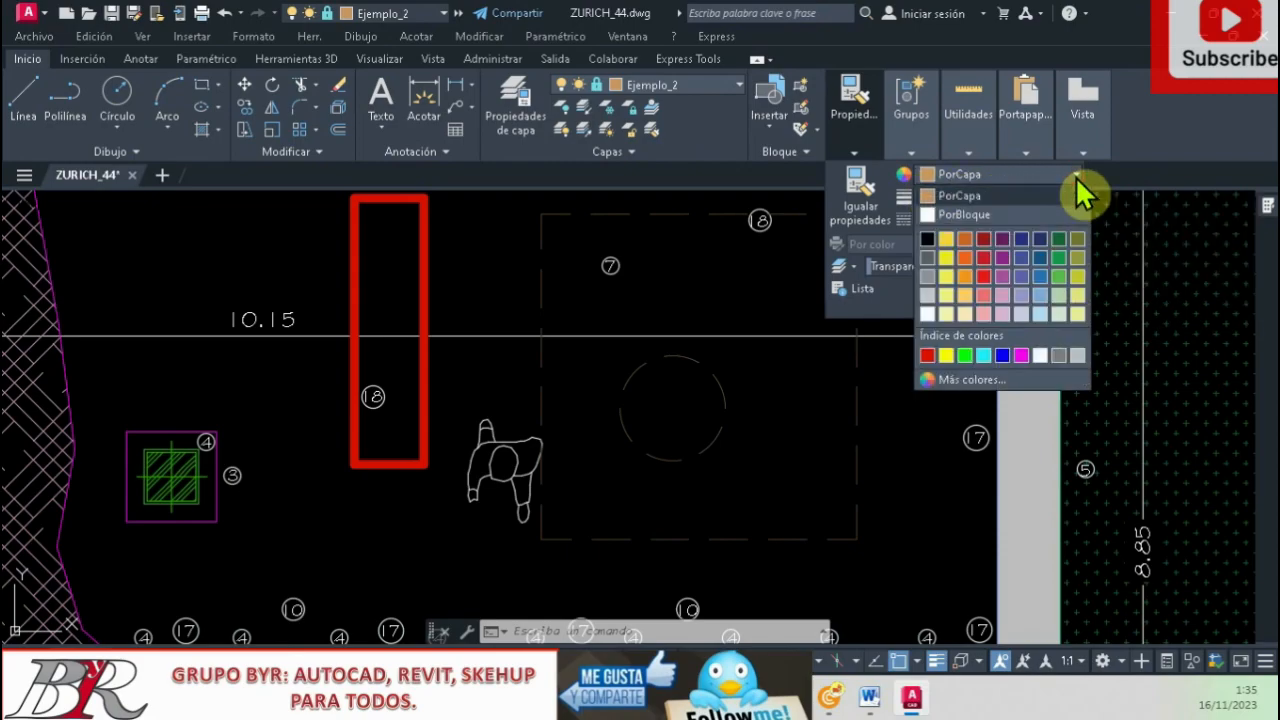
pyautogui.click(1020, 355)
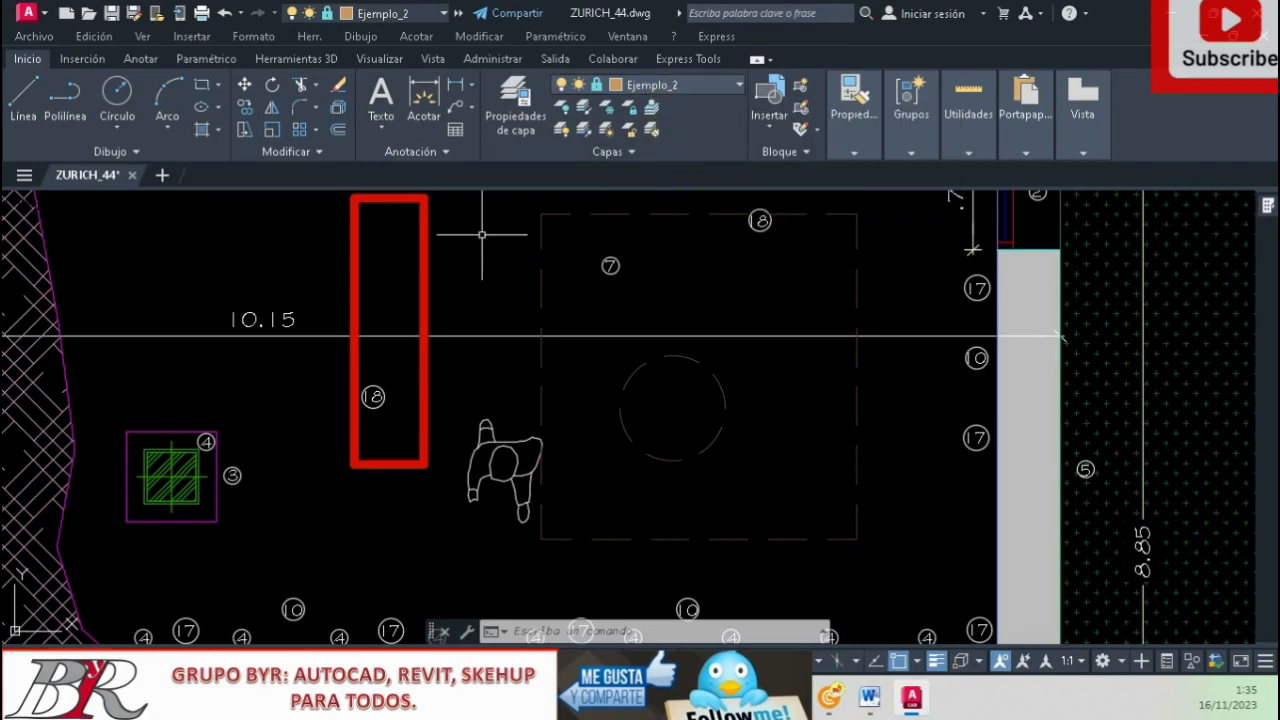
# Draw a rectangle on the locked Ejemplo_2 layer, beside the dashed circle and crossing the larger dashed rectangle's edge
pyautogui.click(207, 100)
pyautogui.click(764, 367)
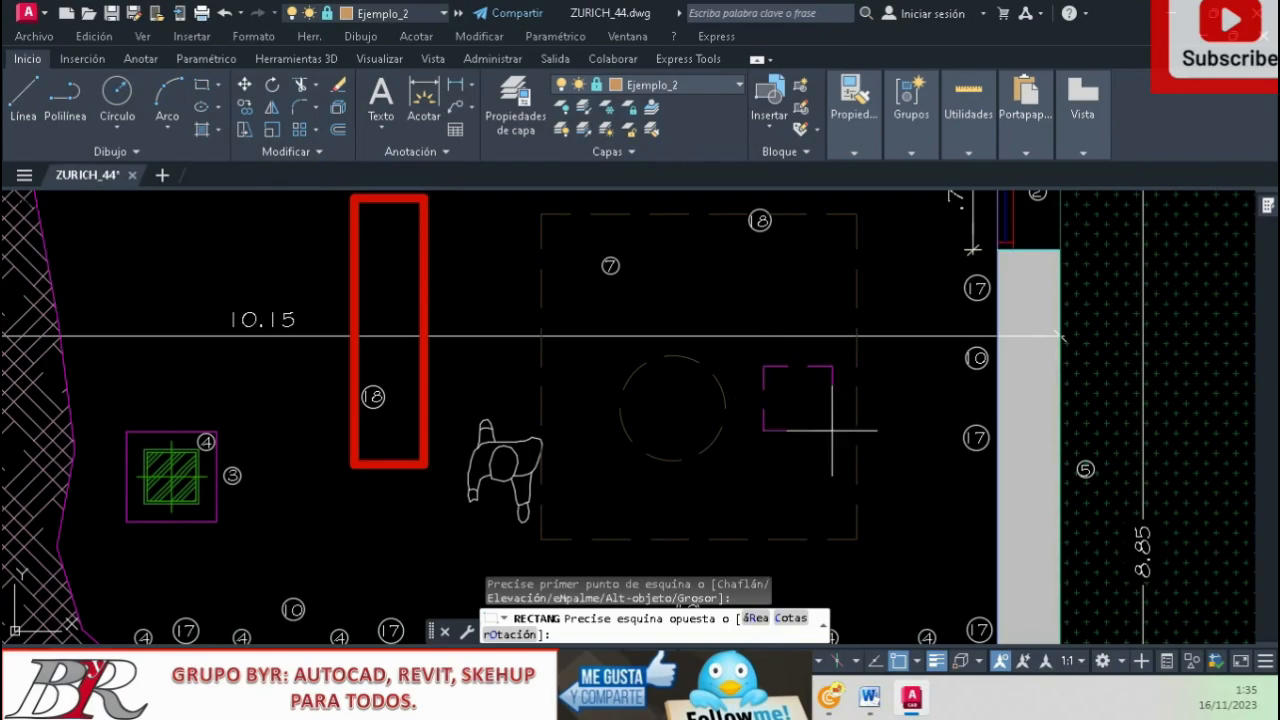
pyautogui.click(896, 508)
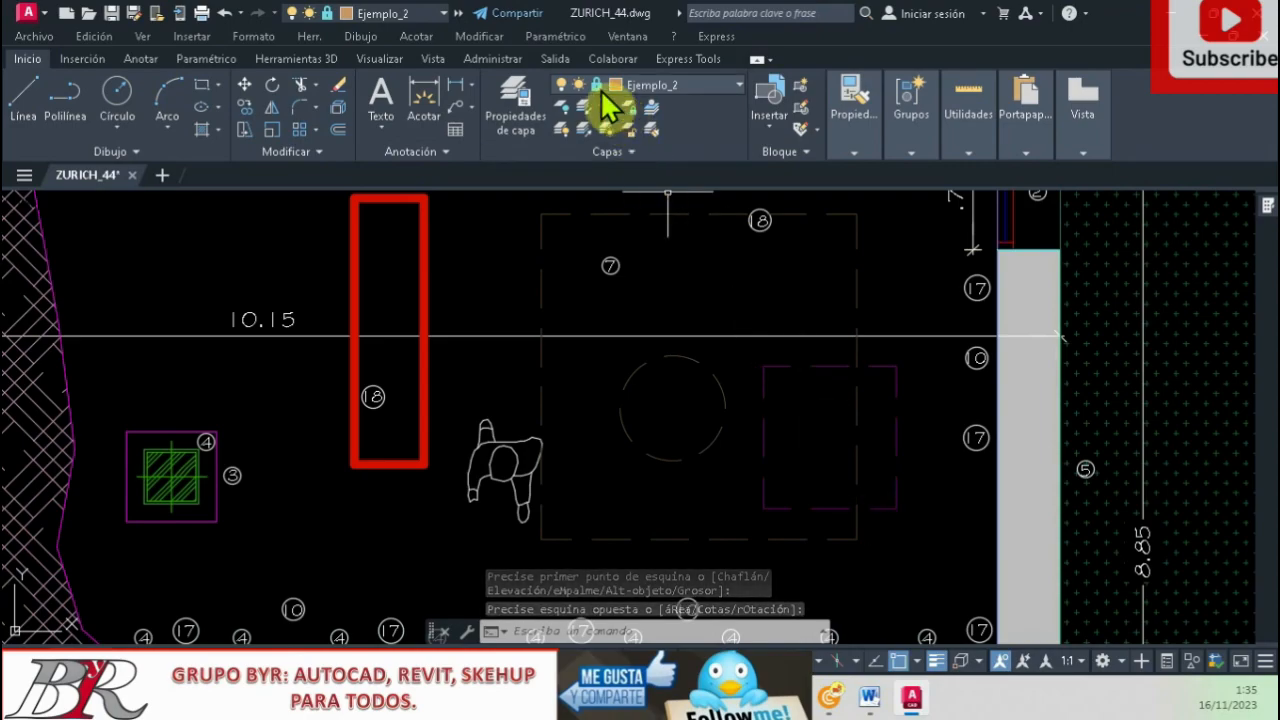
# Unlock the Ejemplo_2 layer and inspect the magenta rectangle beside the dashed circle
pyautogui.click(741, 86)
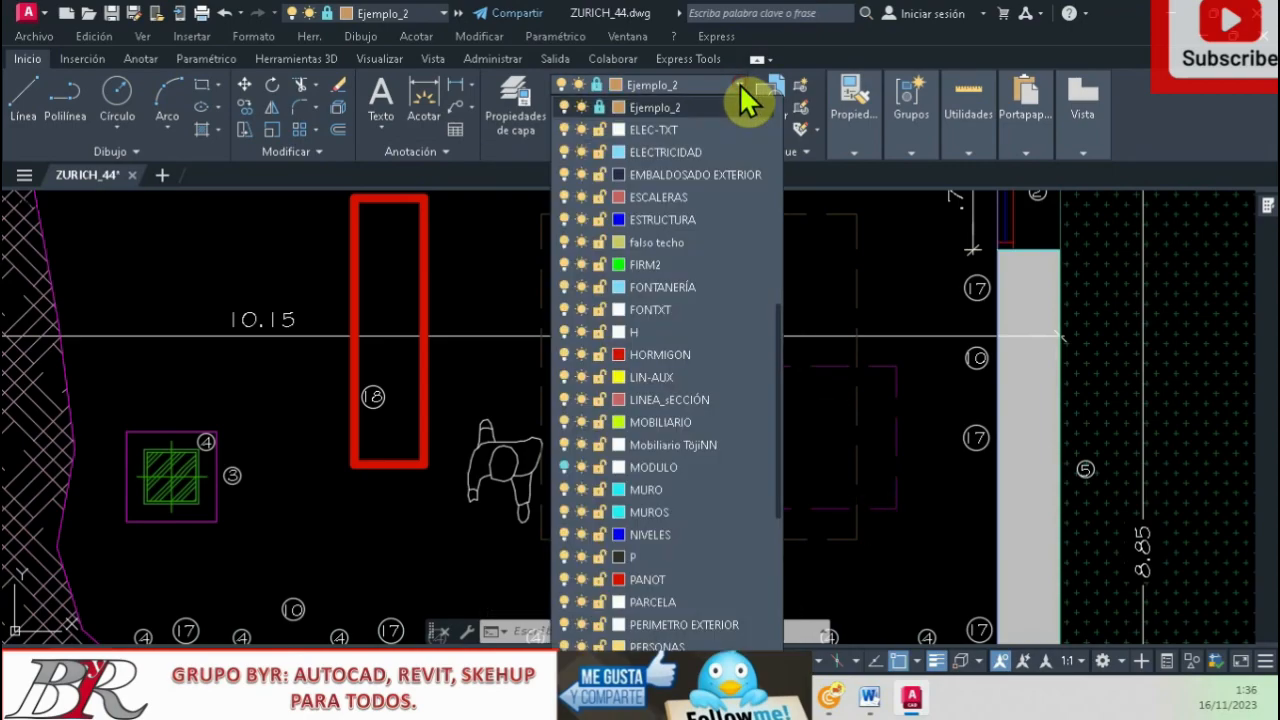
pyautogui.click(599, 107)
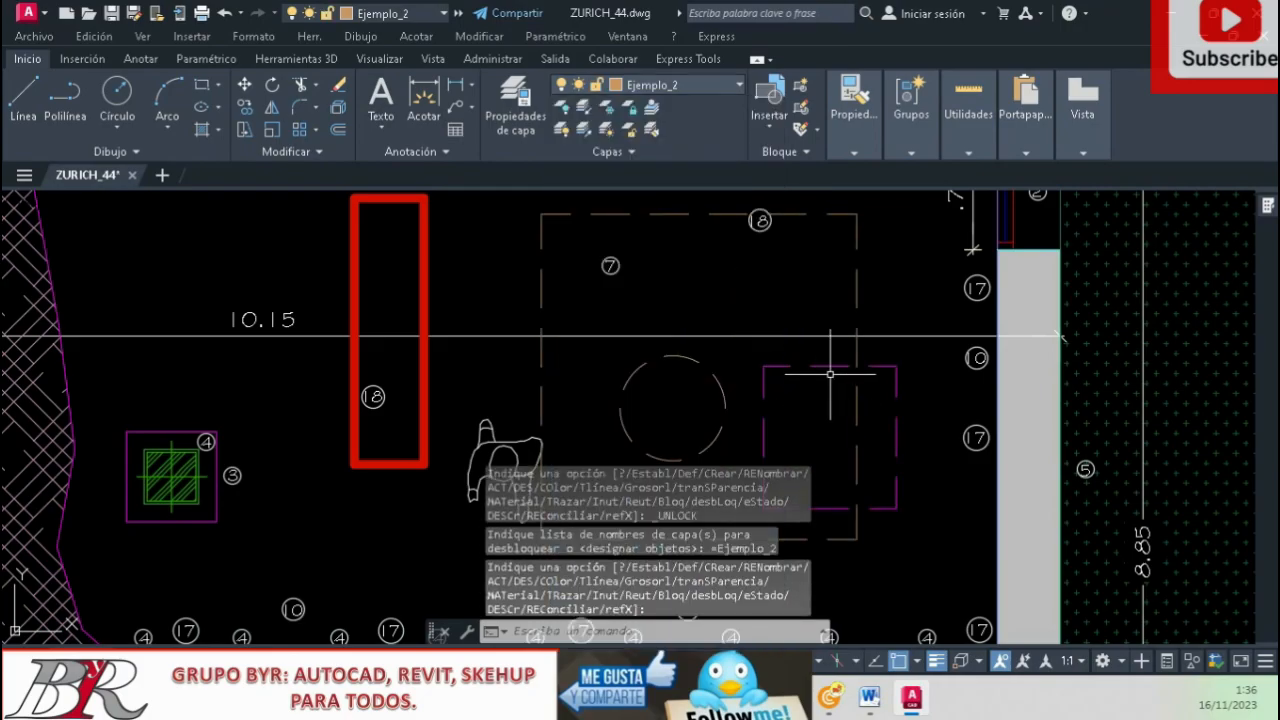
pyautogui.scroll(-4, 830, 374)
pyautogui.scroll(4, 832, 410)
pyautogui.scroll(-4, 832, 410)
pyautogui.scroll(5, 836, 428)
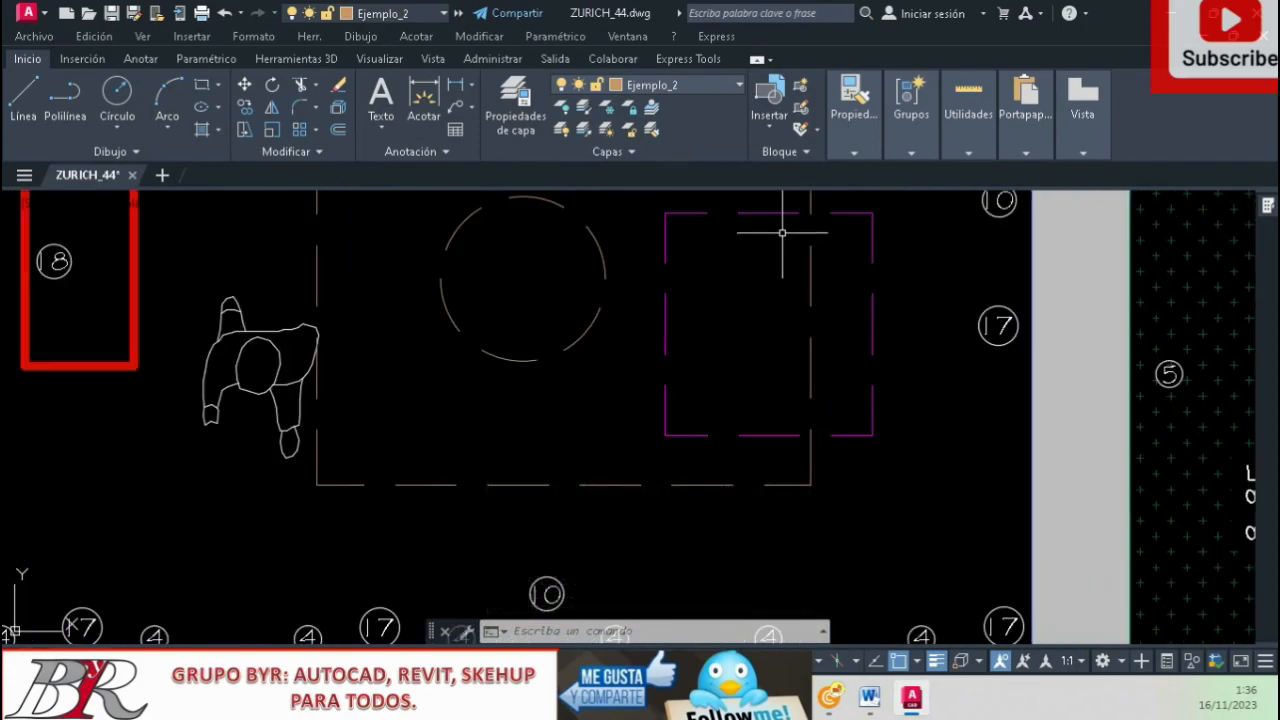
pyautogui.scroll(2, 782, 233)
pyautogui.scroll(-4, 779, 280)
pyautogui.scroll(2, 756, 292)
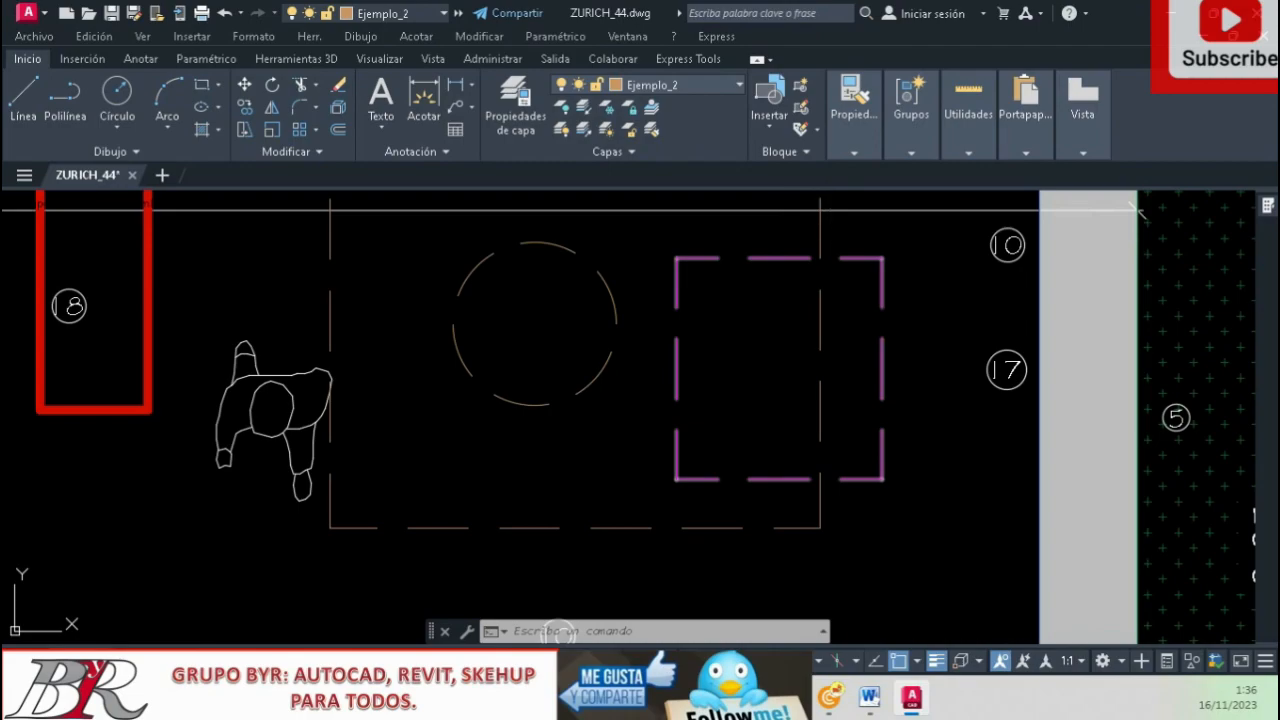
# Set the current object linetype to Continuous instead of the layer's linetype
pyautogui.click(853, 112)
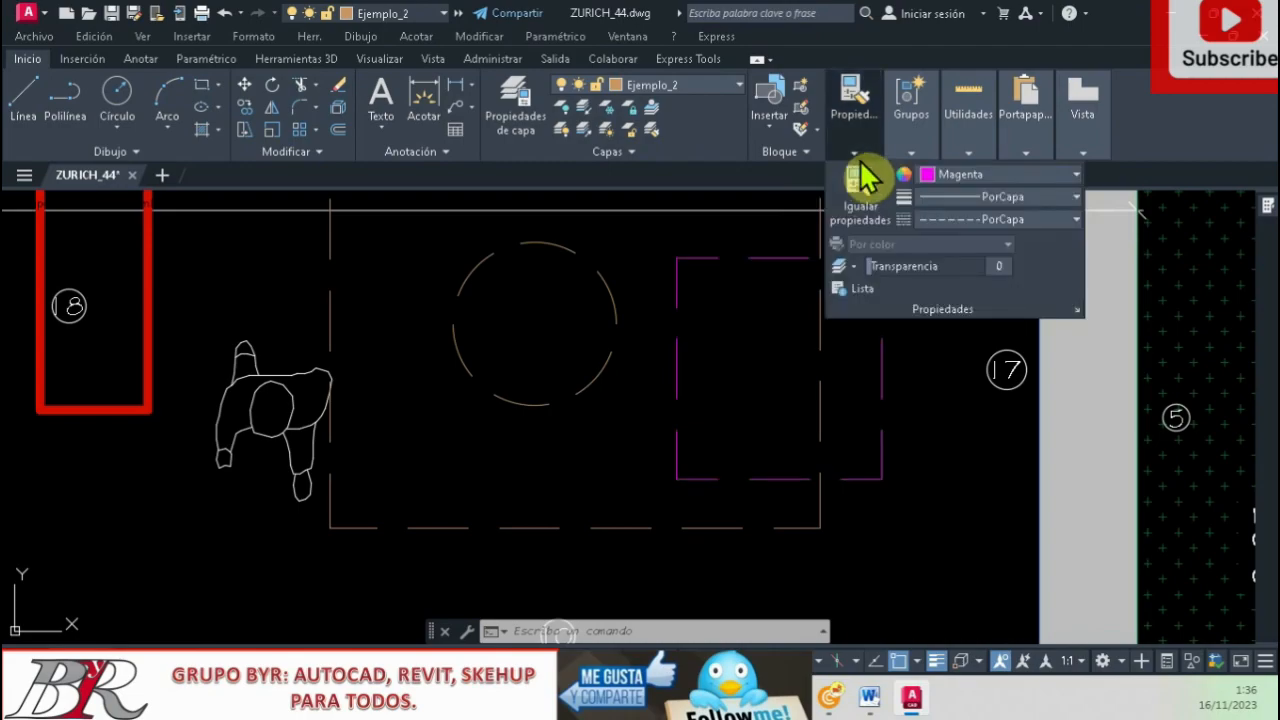
pyautogui.click(1010, 222)
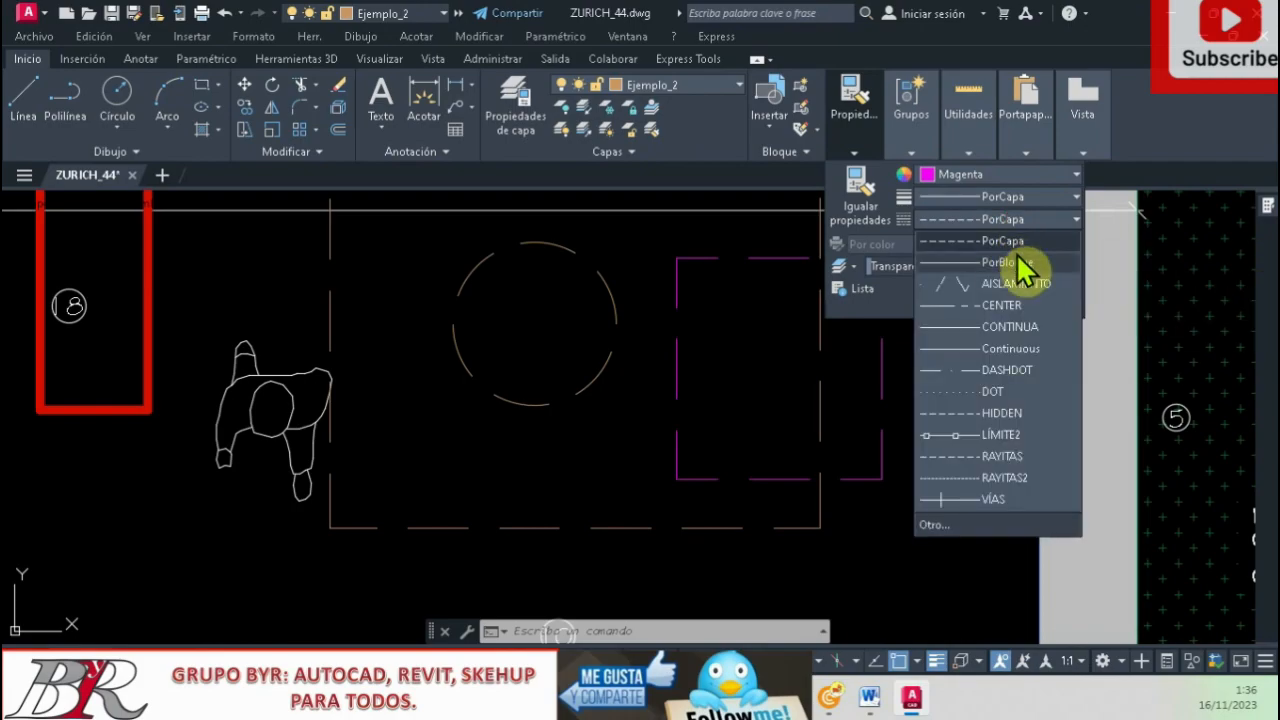
pyautogui.click(1030, 349)
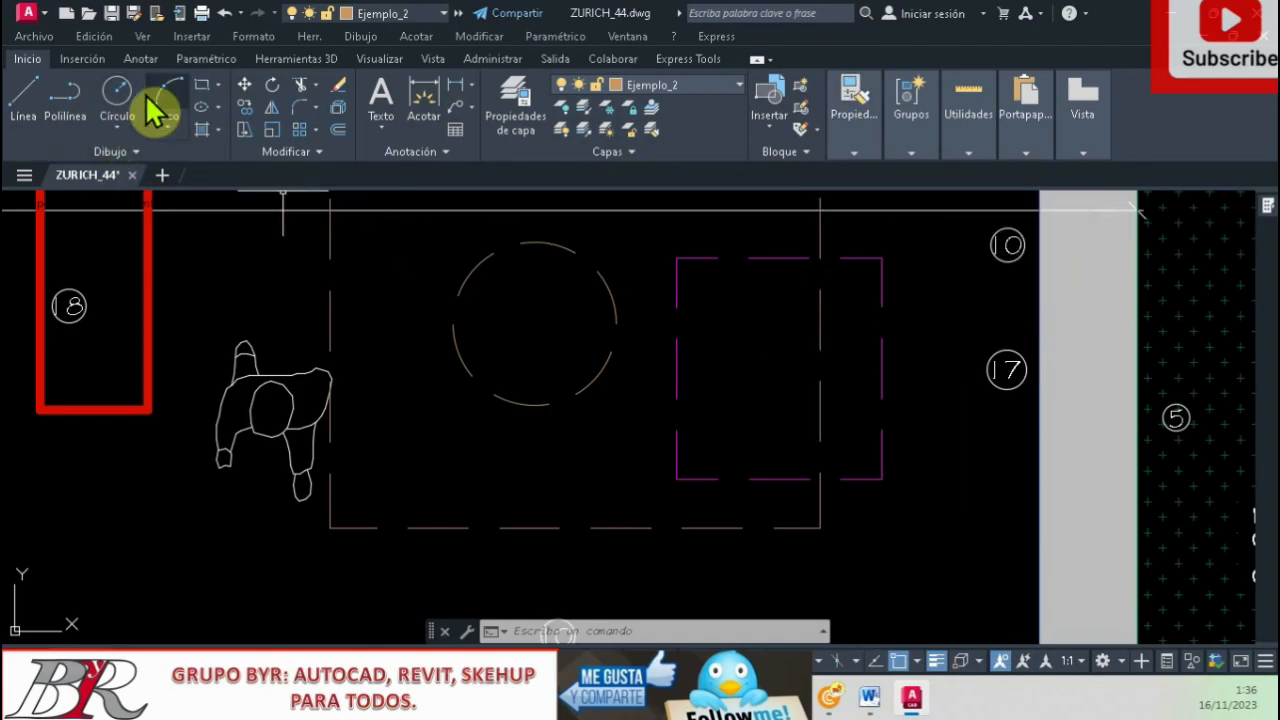
# Draw a three-point arc between the person figure and the dashed circle, and check the current object properties
pyautogui.click(202, 86)
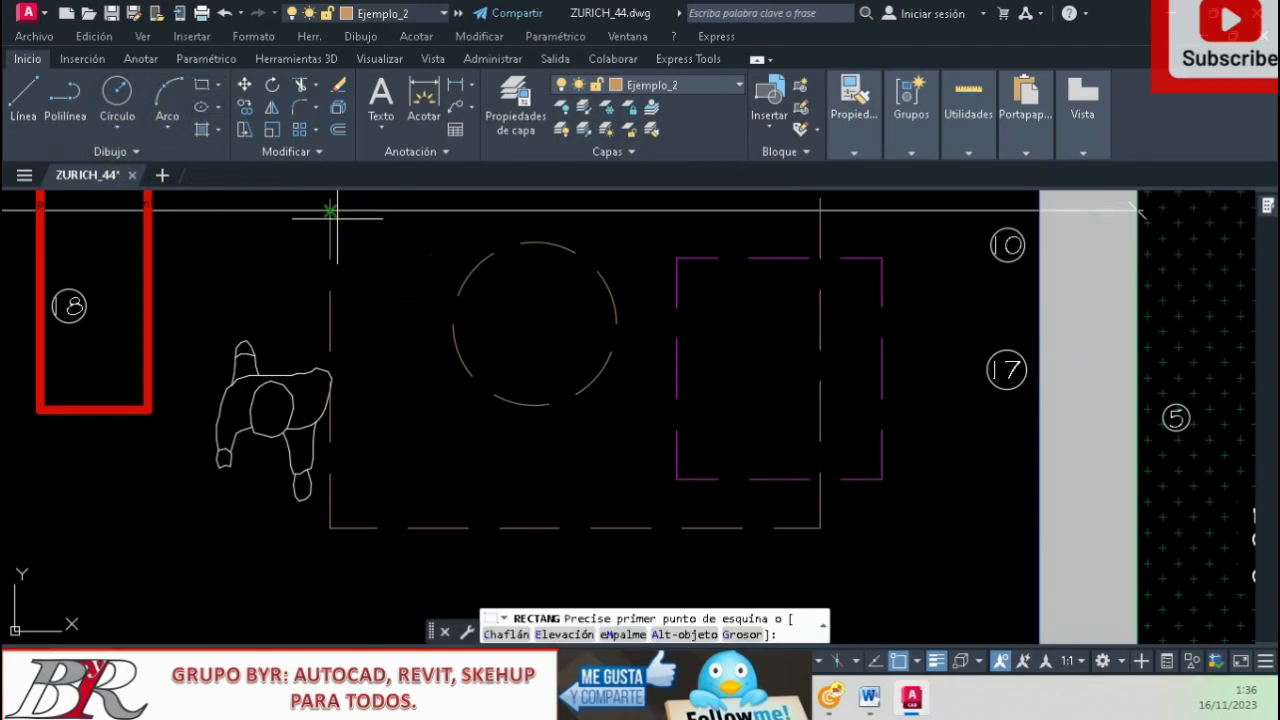
pyautogui.click(167, 128)
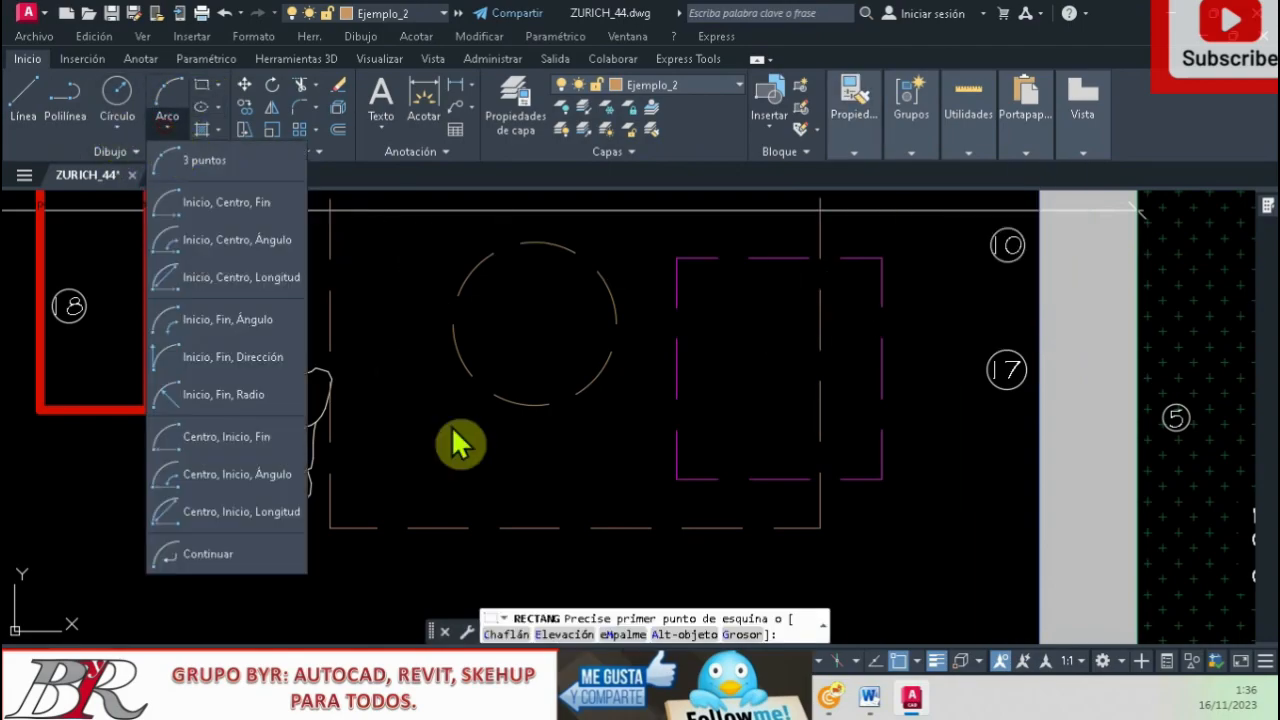
pyautogui.click(250, 205)
pyautogui.click(426, 478)
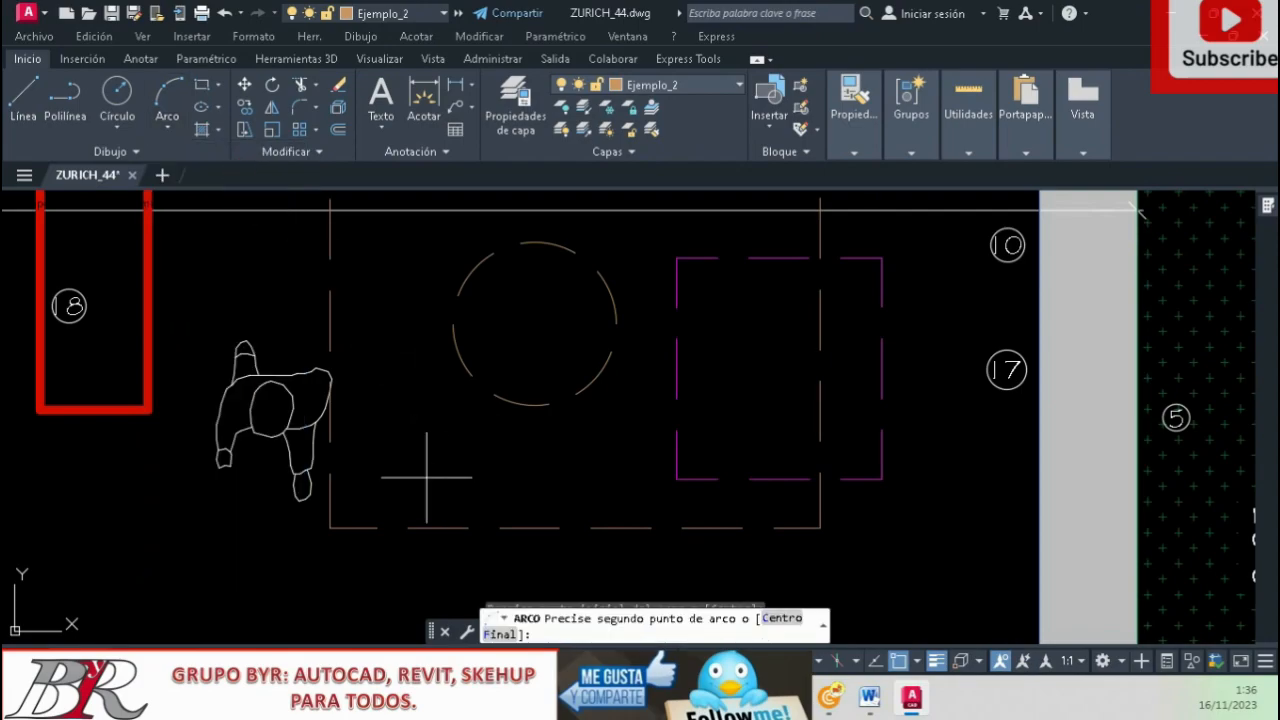
pyautogui.click(380, 364)
pyautogui.click(424, 259)
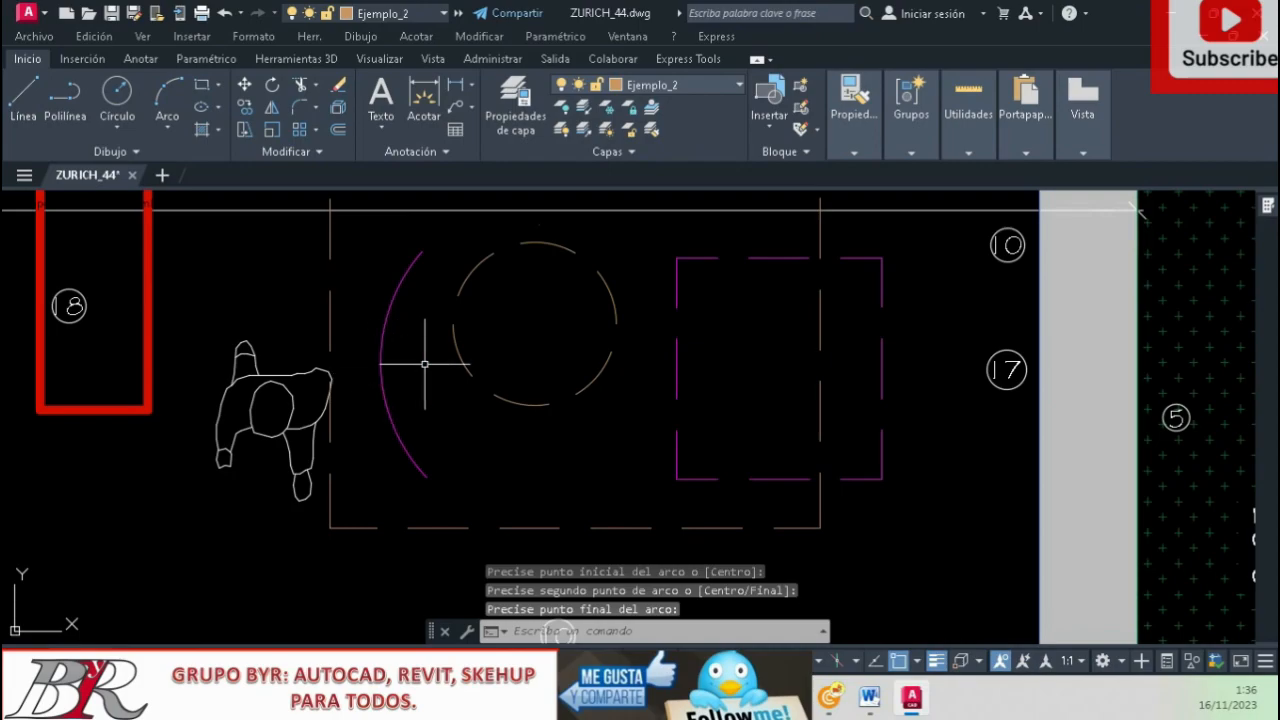
pyautogui.click(854, 145)
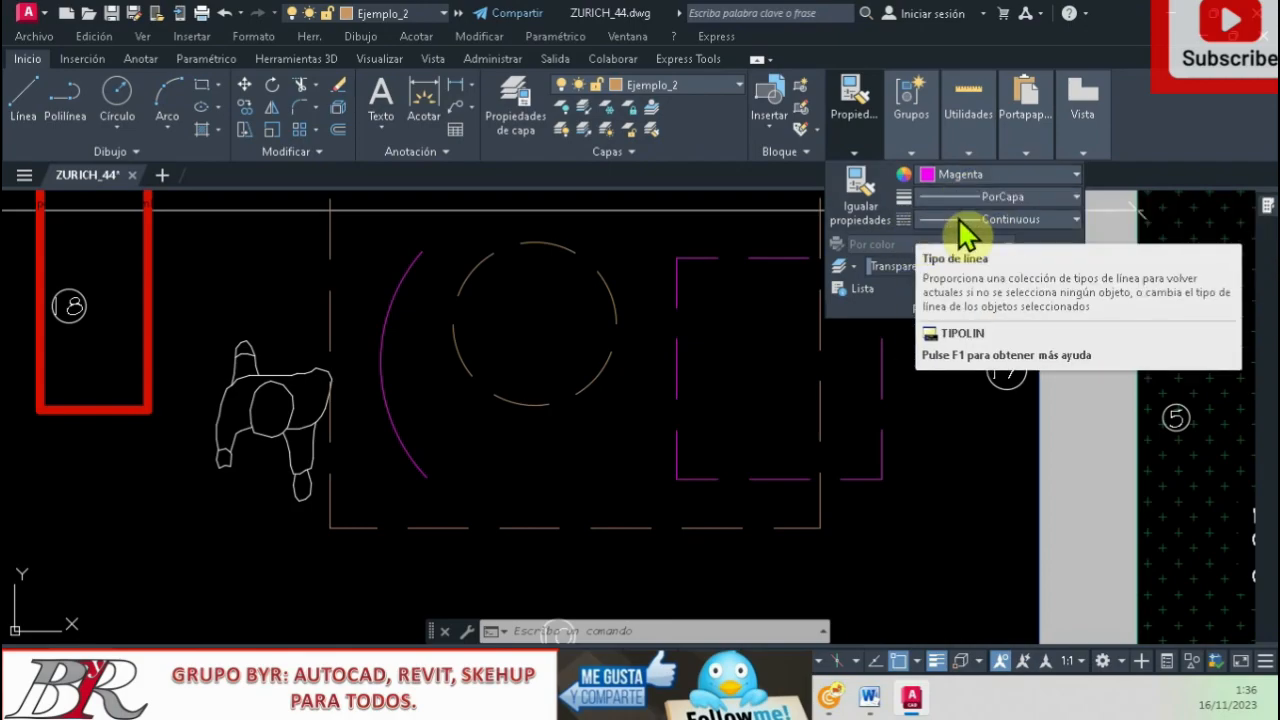
pyautogui.click(620, 390)
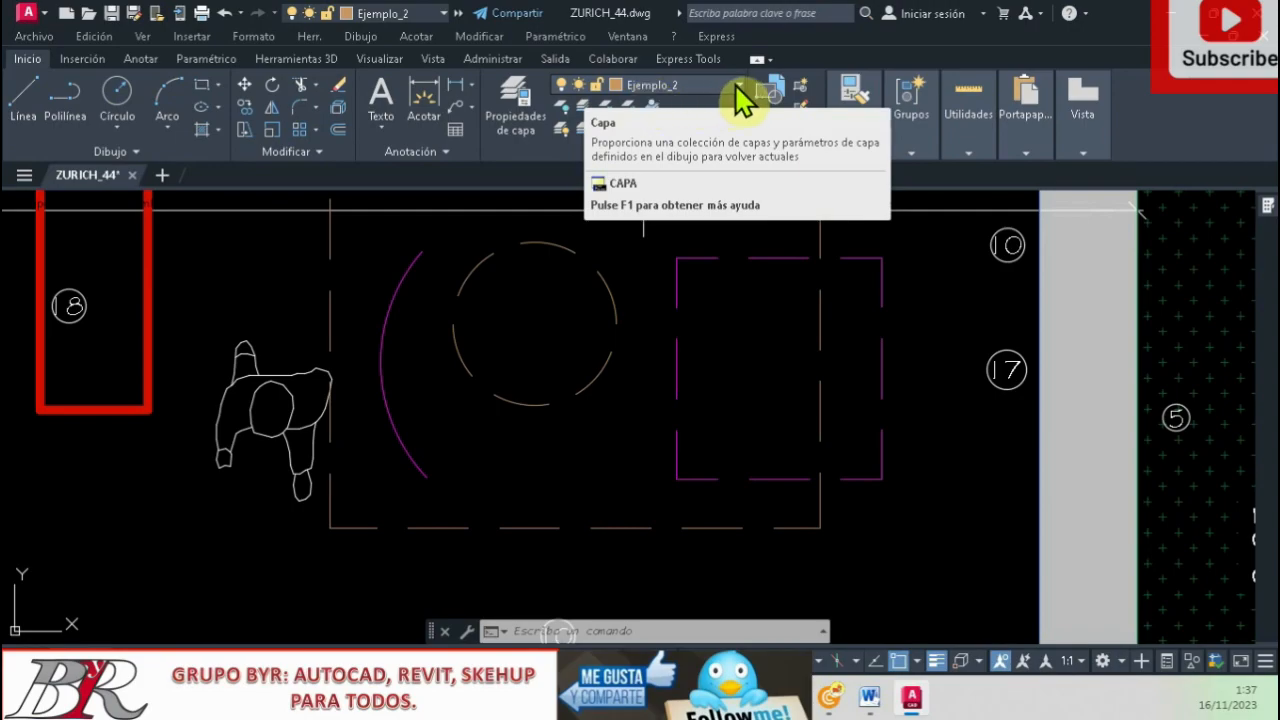
# Try to freeze the current Ejemplo_2 layer
pyautogui.click(741, 95)
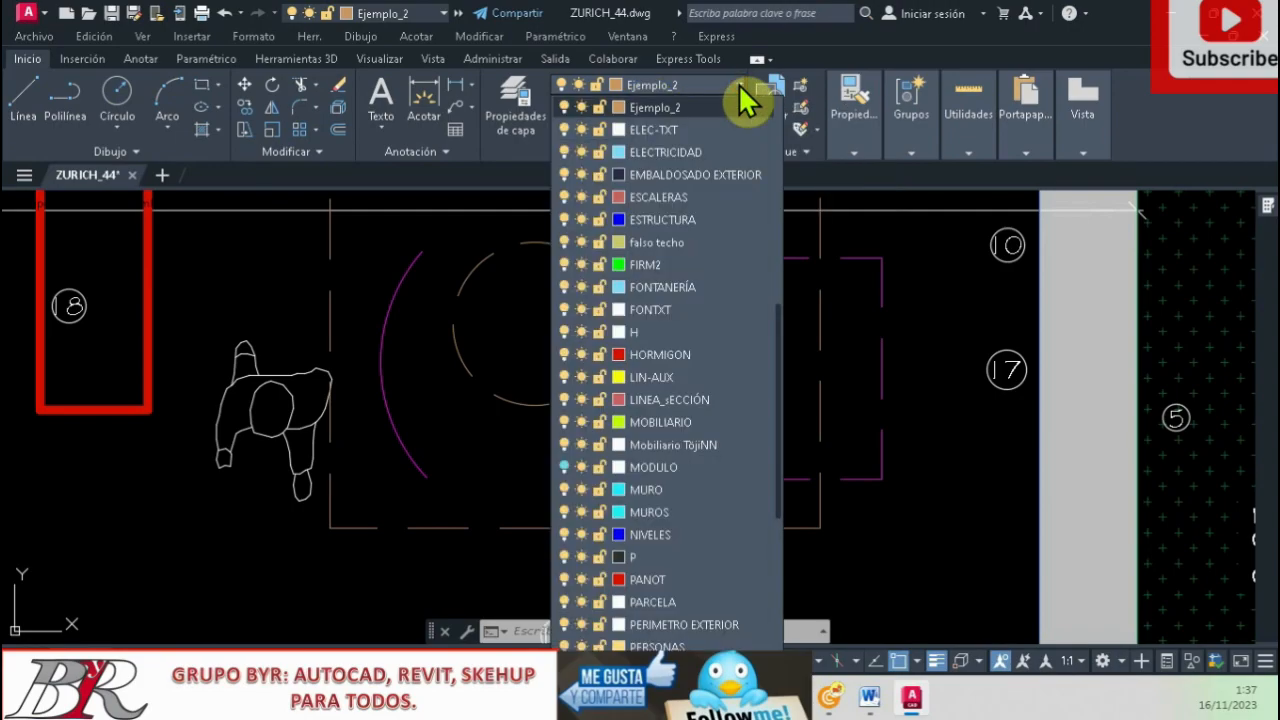
pyautogui.click(581, 107)
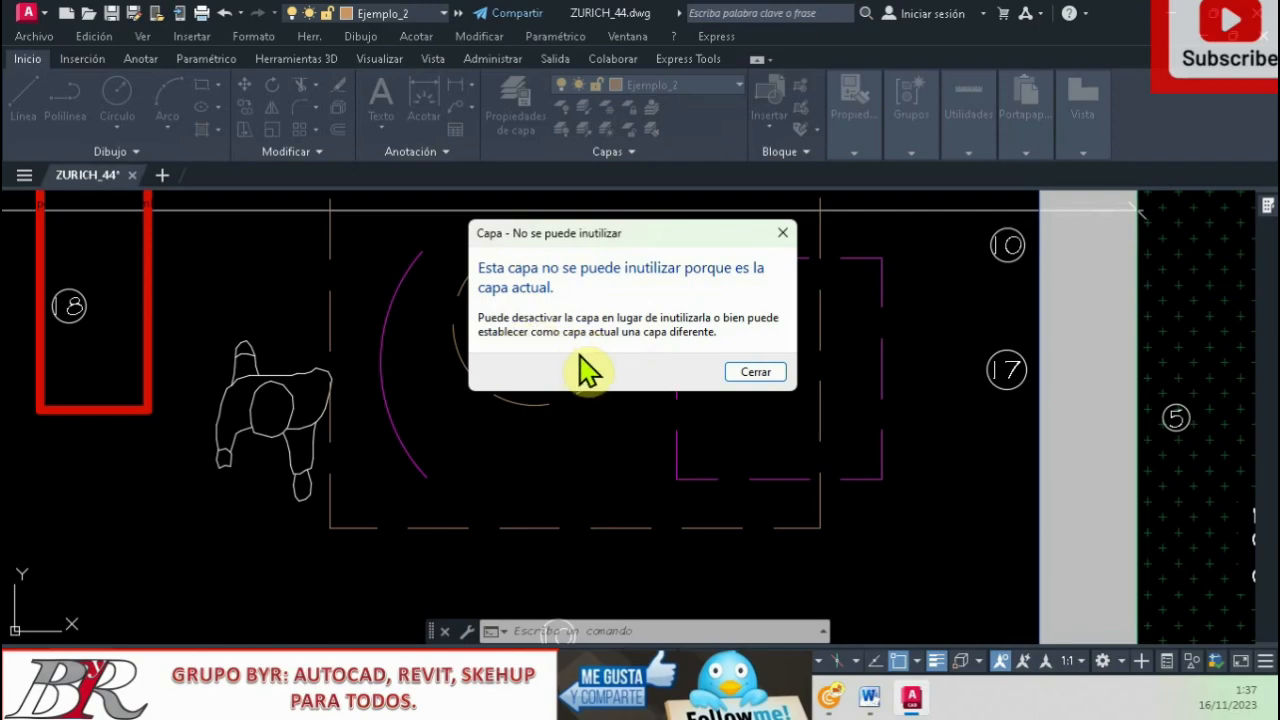
pyautogui.click(752, 373)
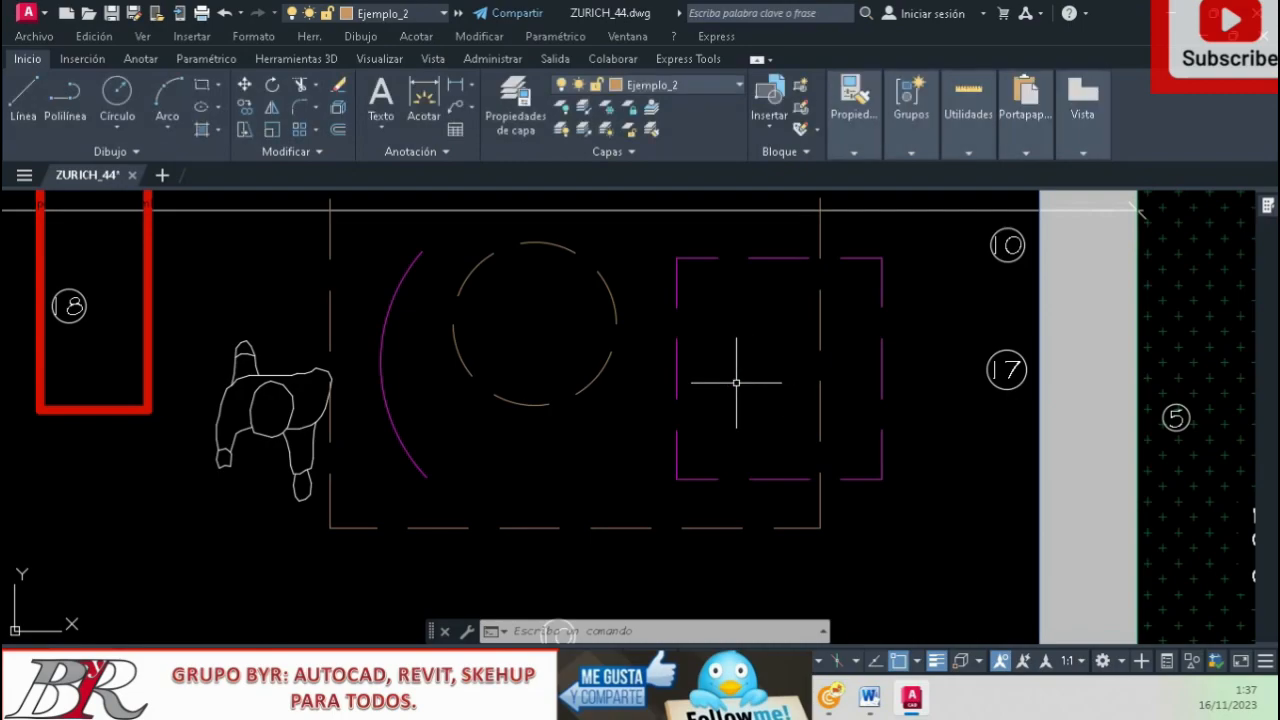
# Turn off the current Ejemplo_2 layer, accepting that new objects on it stay hidden
pyautogui.click(739, 85)
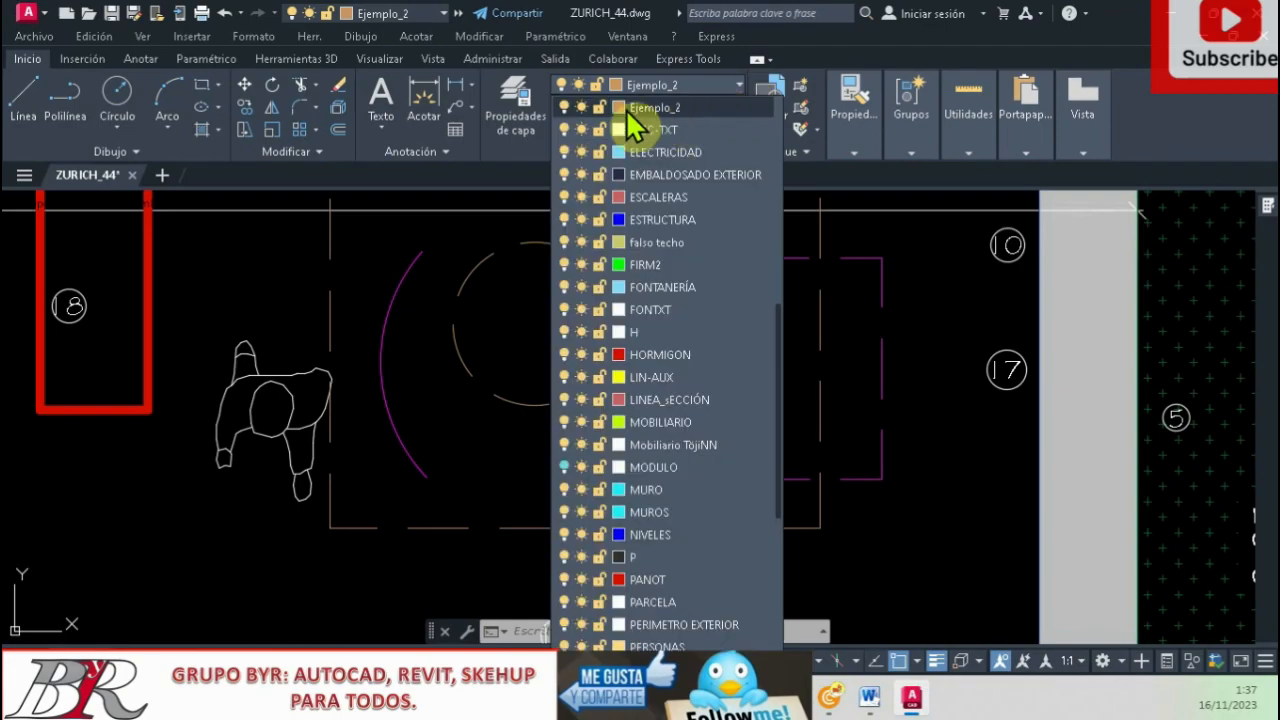
pyautogui.click(565, 108)
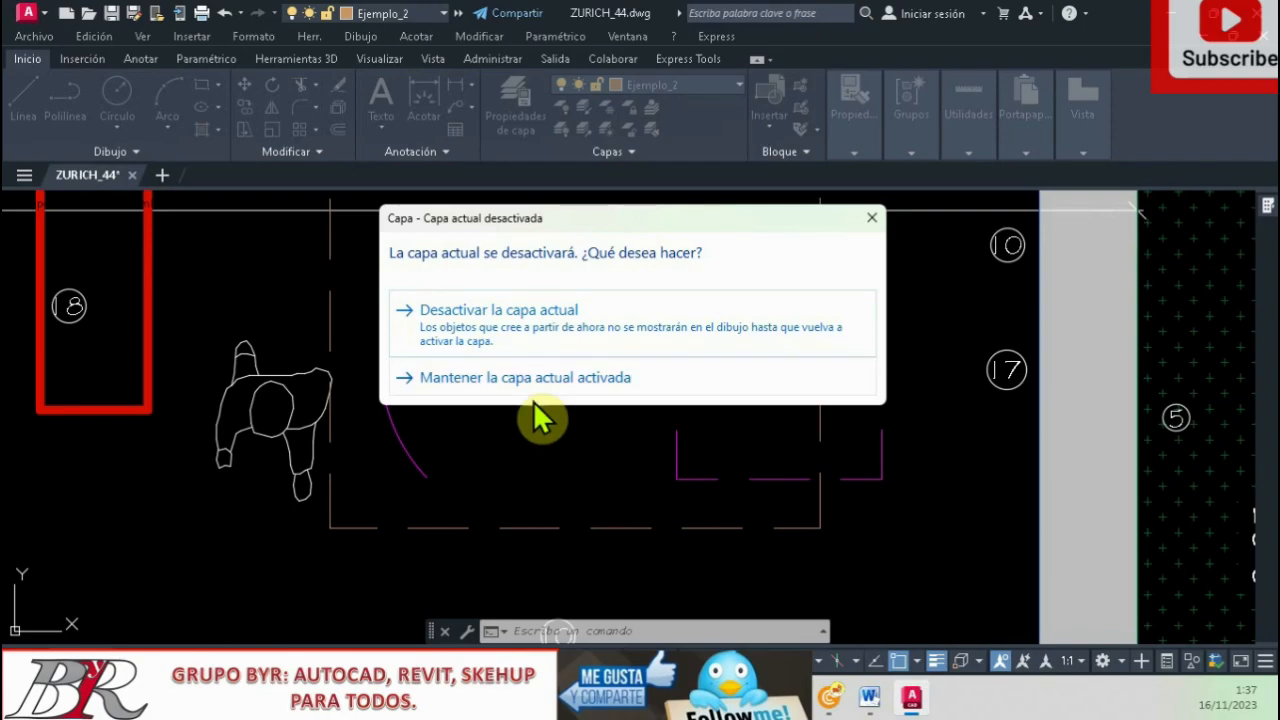
pyautogui.click(505, 318)
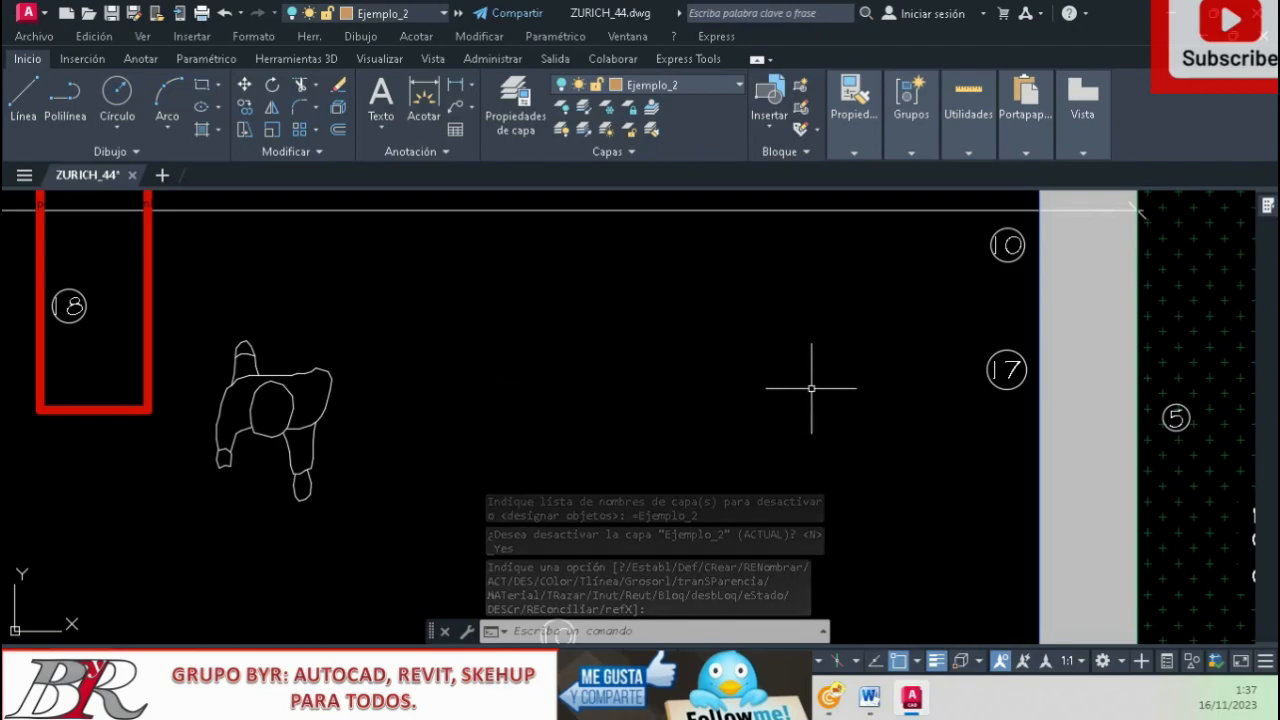
# Draw two overlapping rectangles on the switched-off Ejemplo_2 layer, in the area between the red rectangle and the grey wall
pyautogui.scroll(-5, 757, 391)
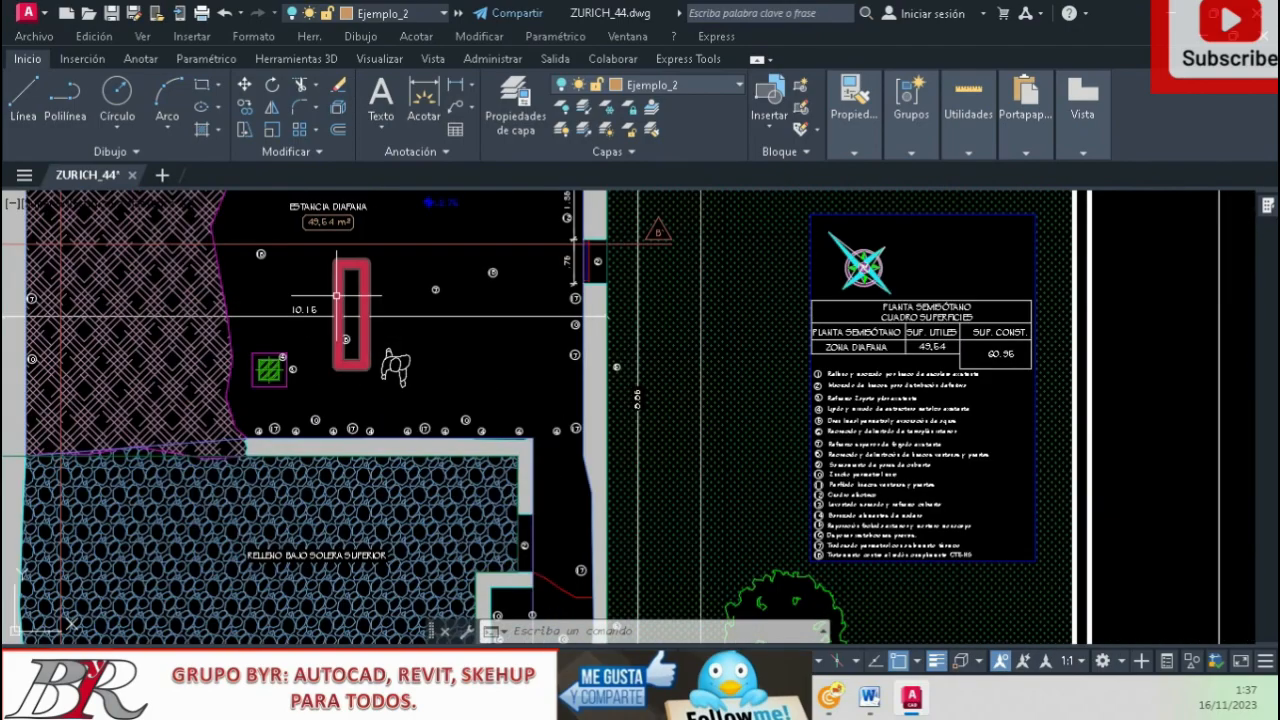
pyautogui.scroll(4, 353, 332)
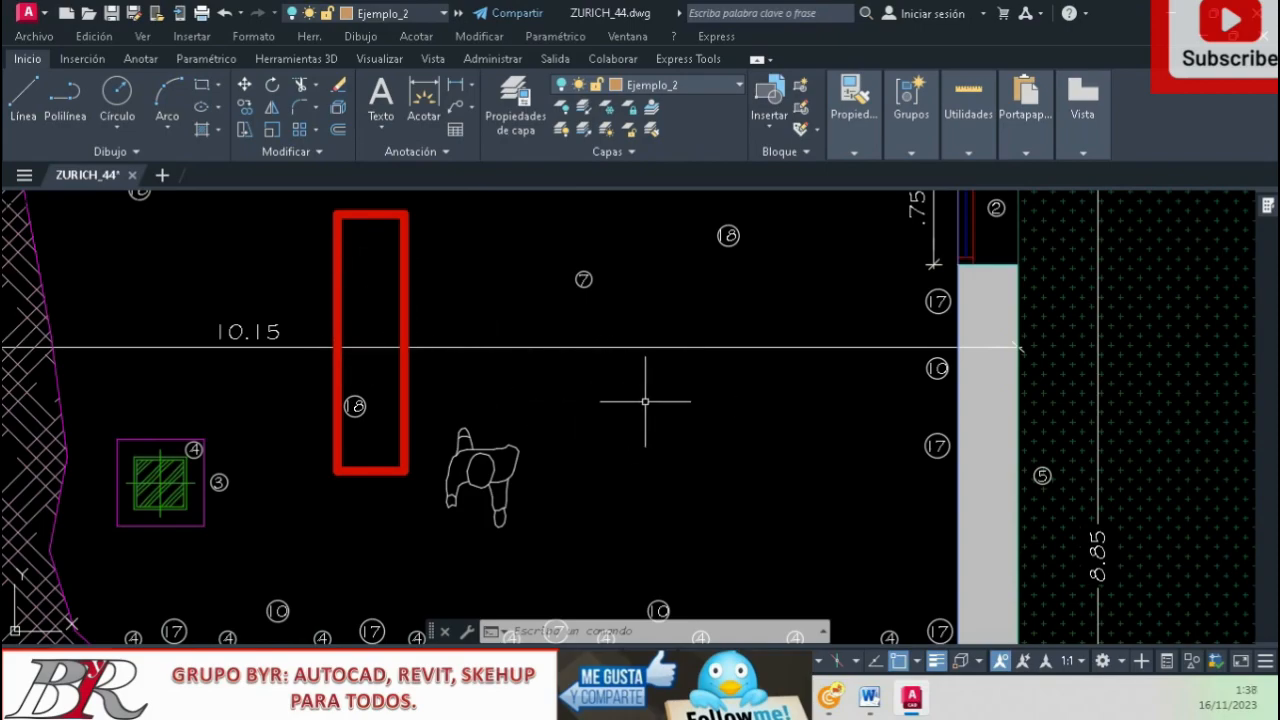
pyautogui.click(202, 84)
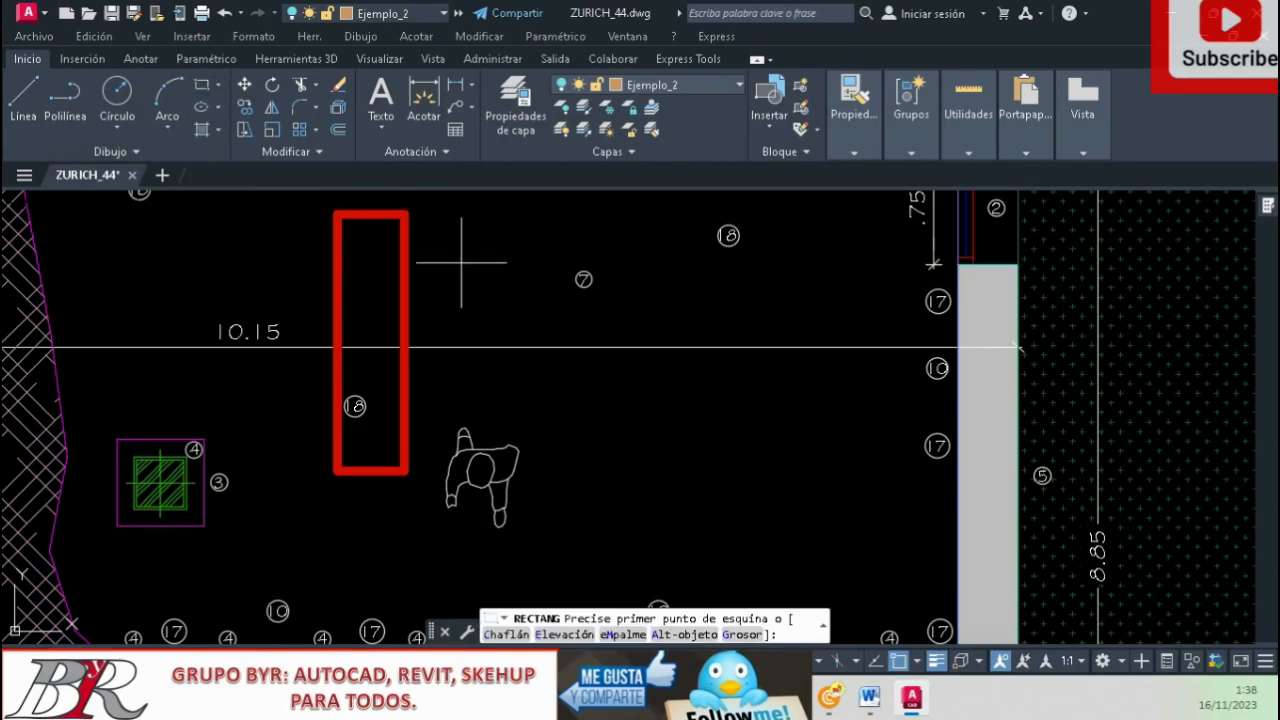
pyautogui.click(498, 284)
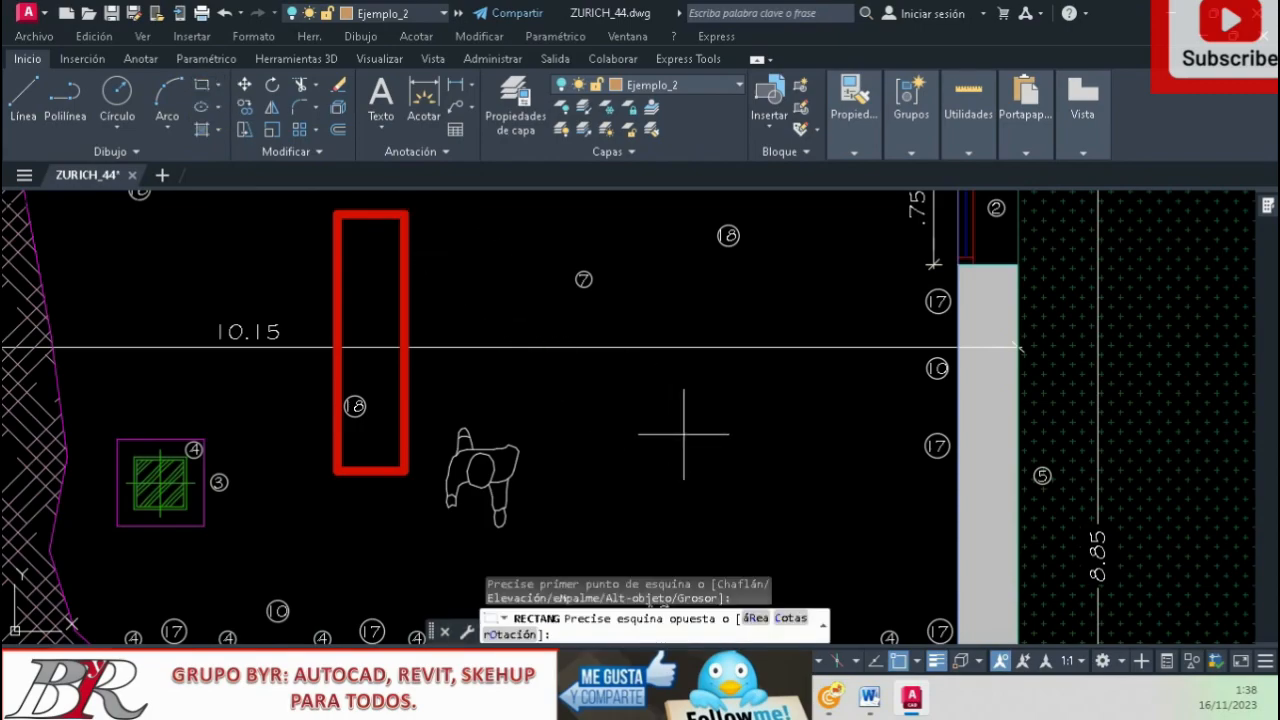
pyautogui.press('Escape')
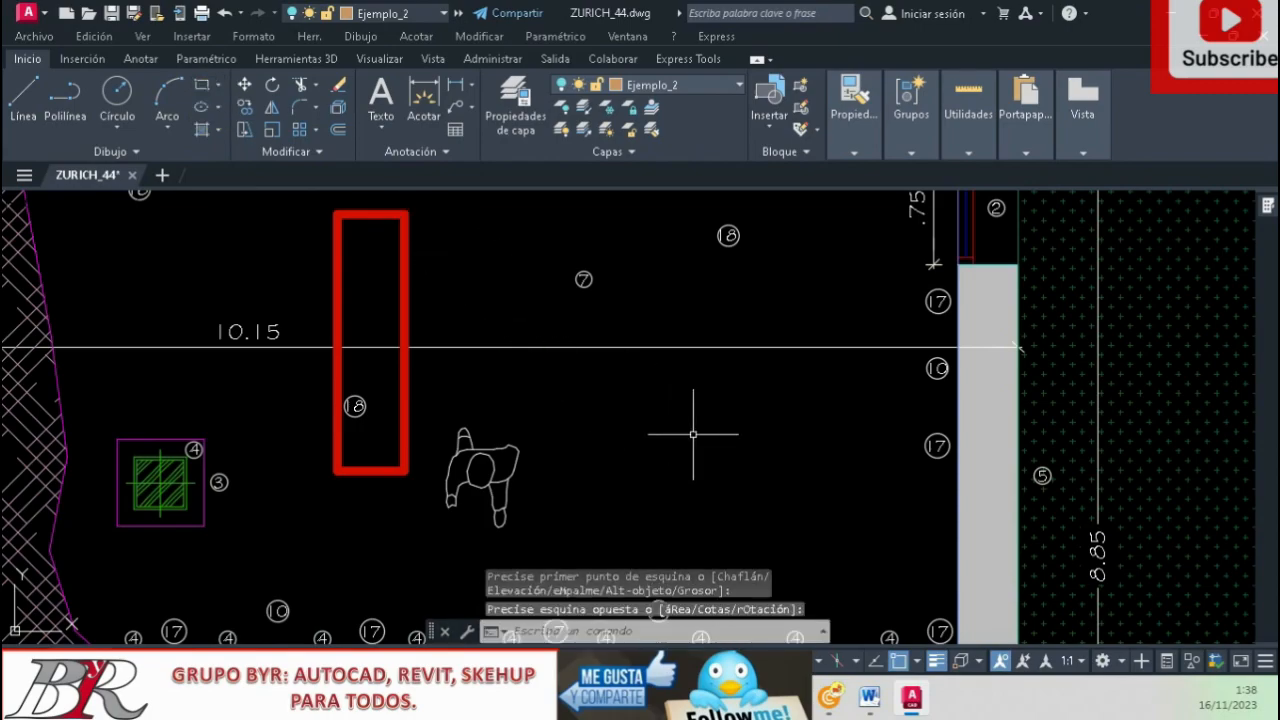
pyautogui.click(202, 86)
pyautogui.click(853, 227)
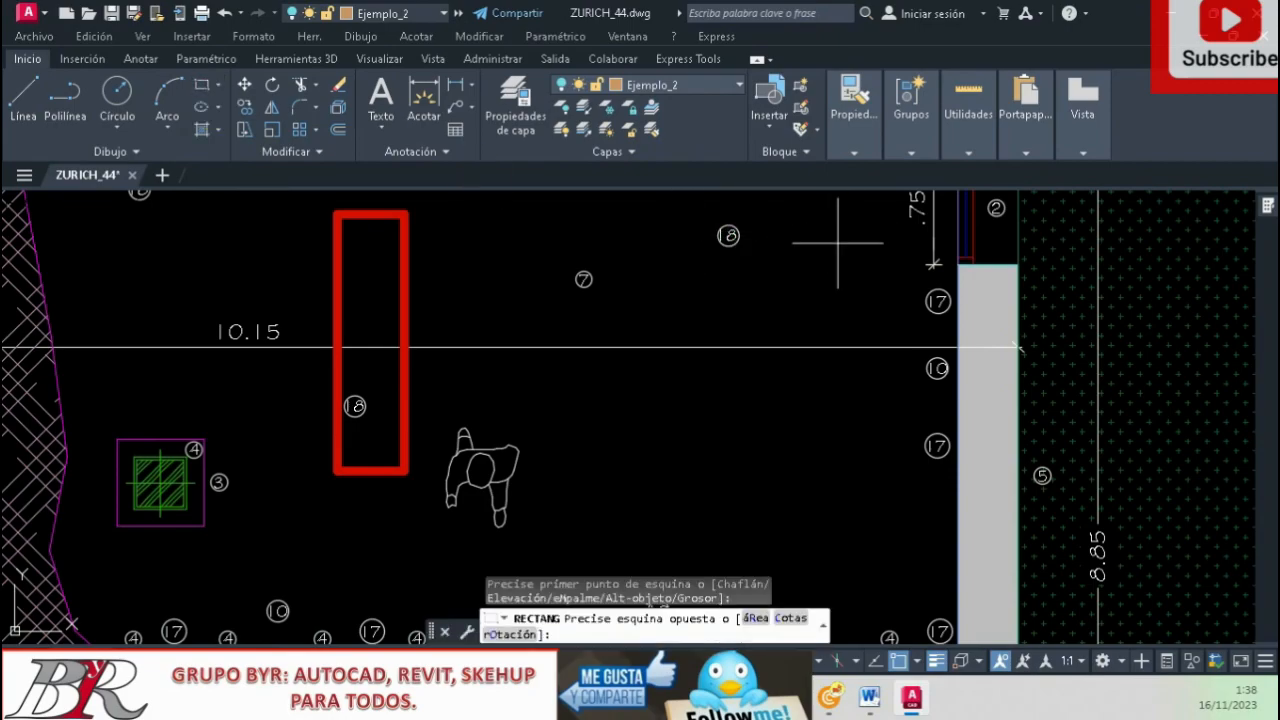
pyautogui.press('Escape')
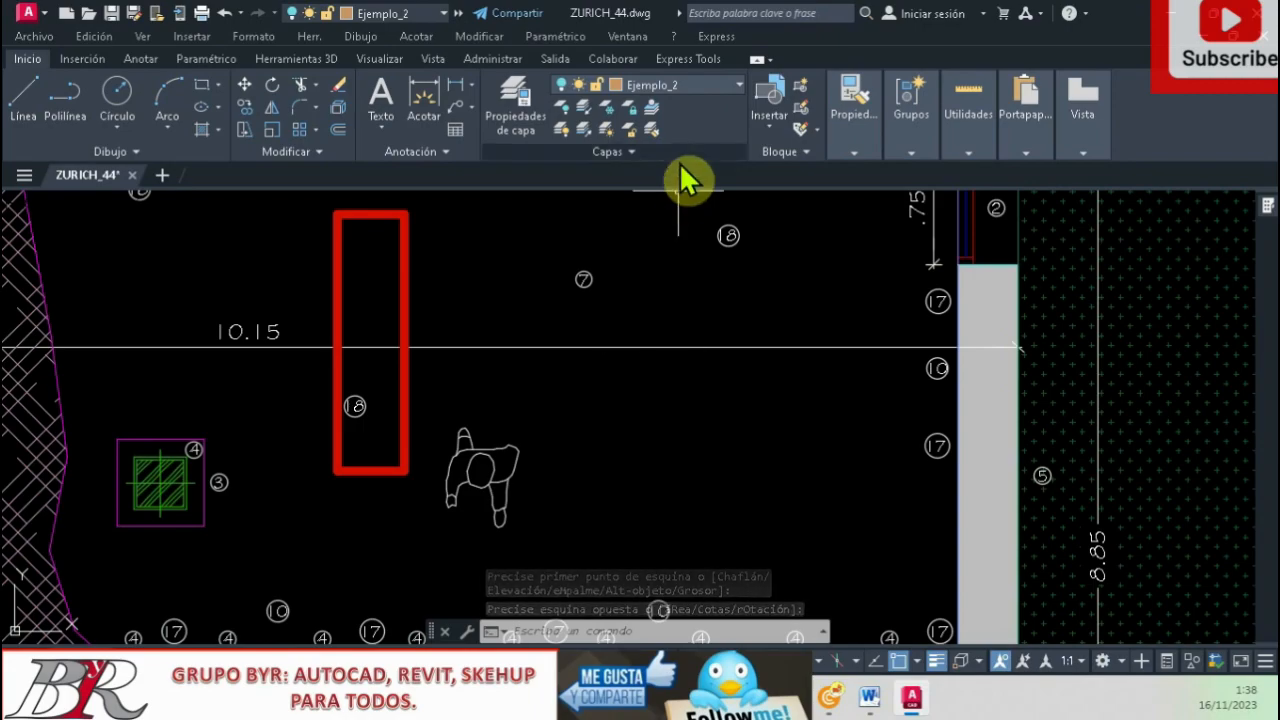
# Turn the Ejemplo_2 layer back on and inspect the objects drawn on it
pyautogui.click(740, 86)
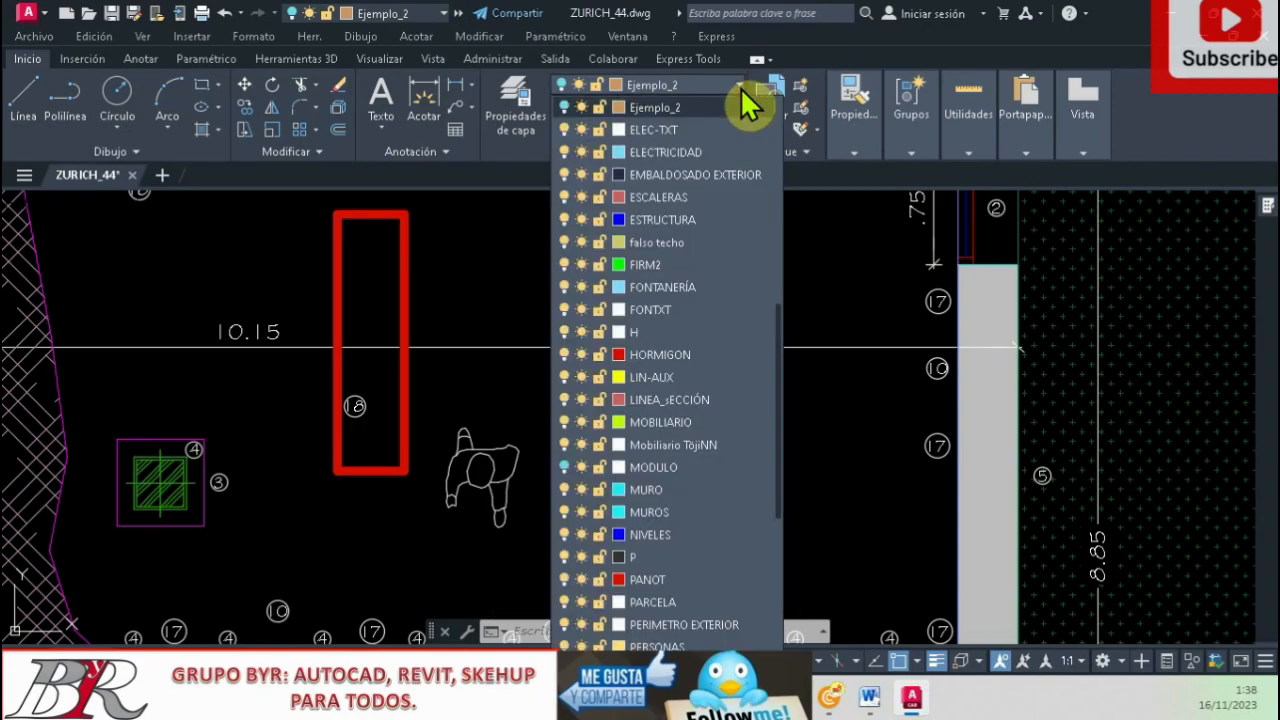
pyautogui.click(564, 107)
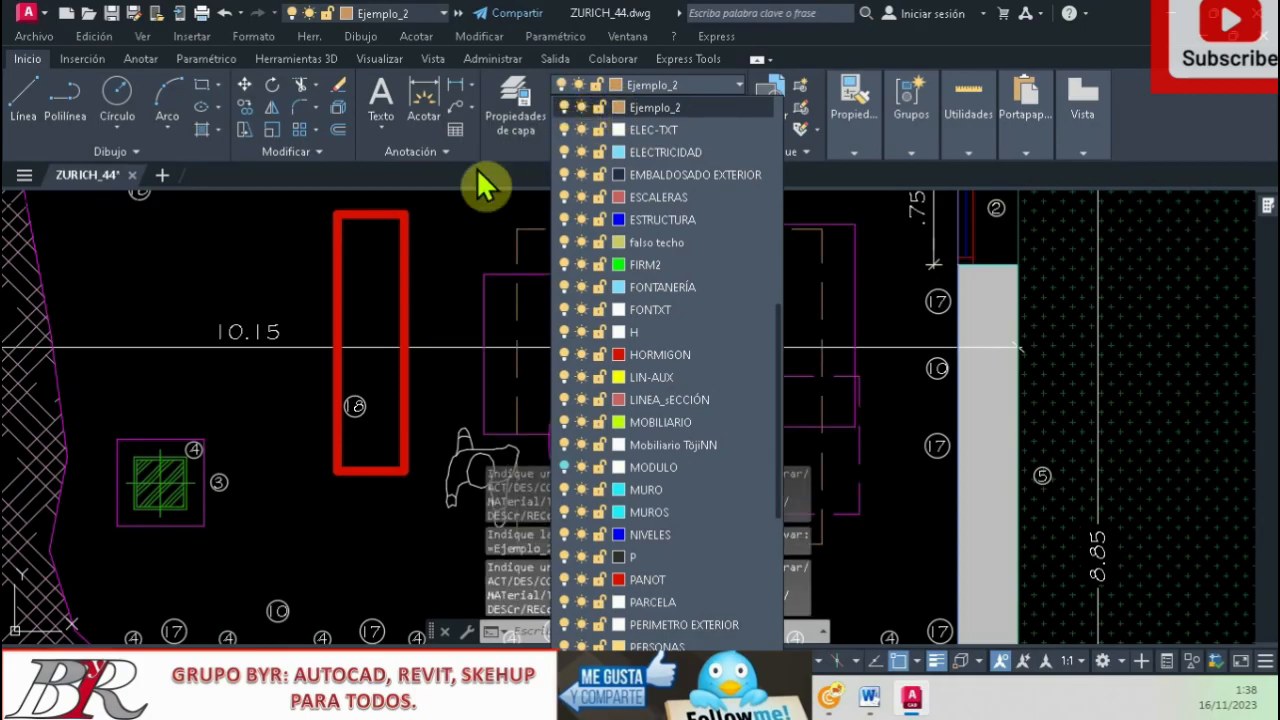
pyautogui.scroll(-3, 606, 260)
pyautogui.scroll(3, 645, 310)
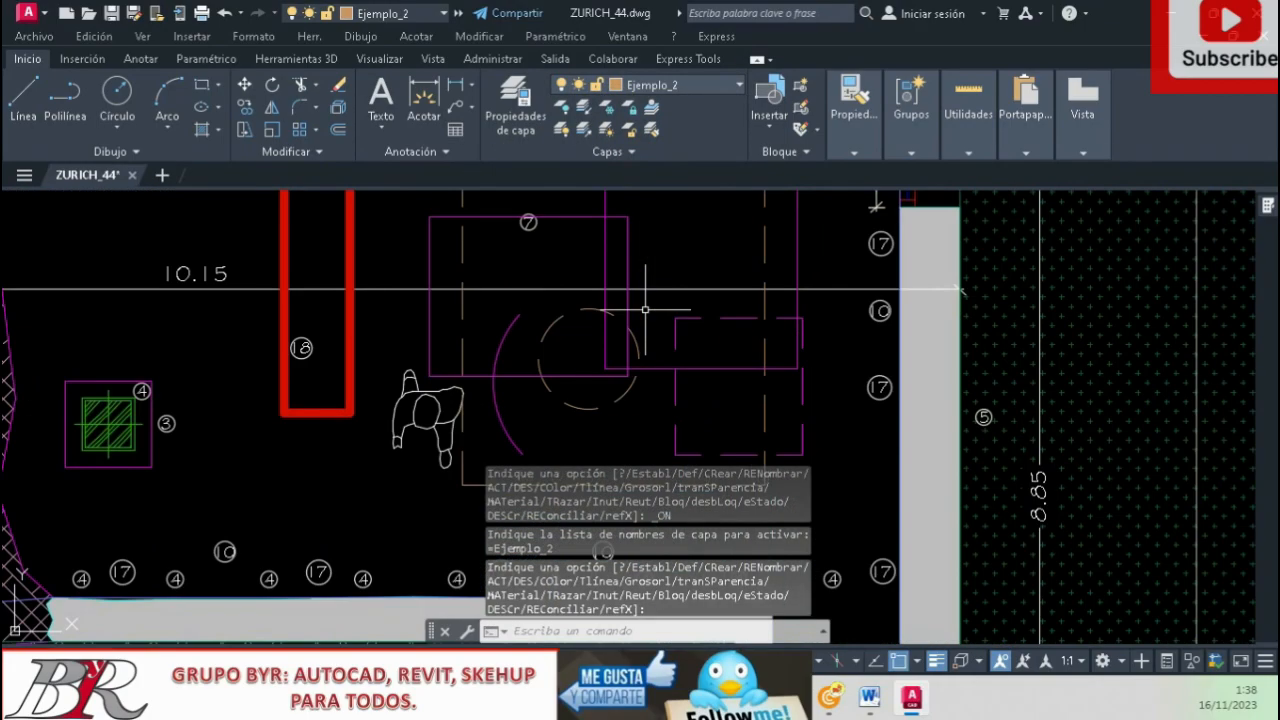
pyautogui.scroll(-5, 645, 310)
pyautogui.scroll(5, 640, 300)
# Select the two overlapping continuous magenta rectangles to check them, and clear the selection
pyautogui.click(667, 307)
pyautogui.click(612, 296)
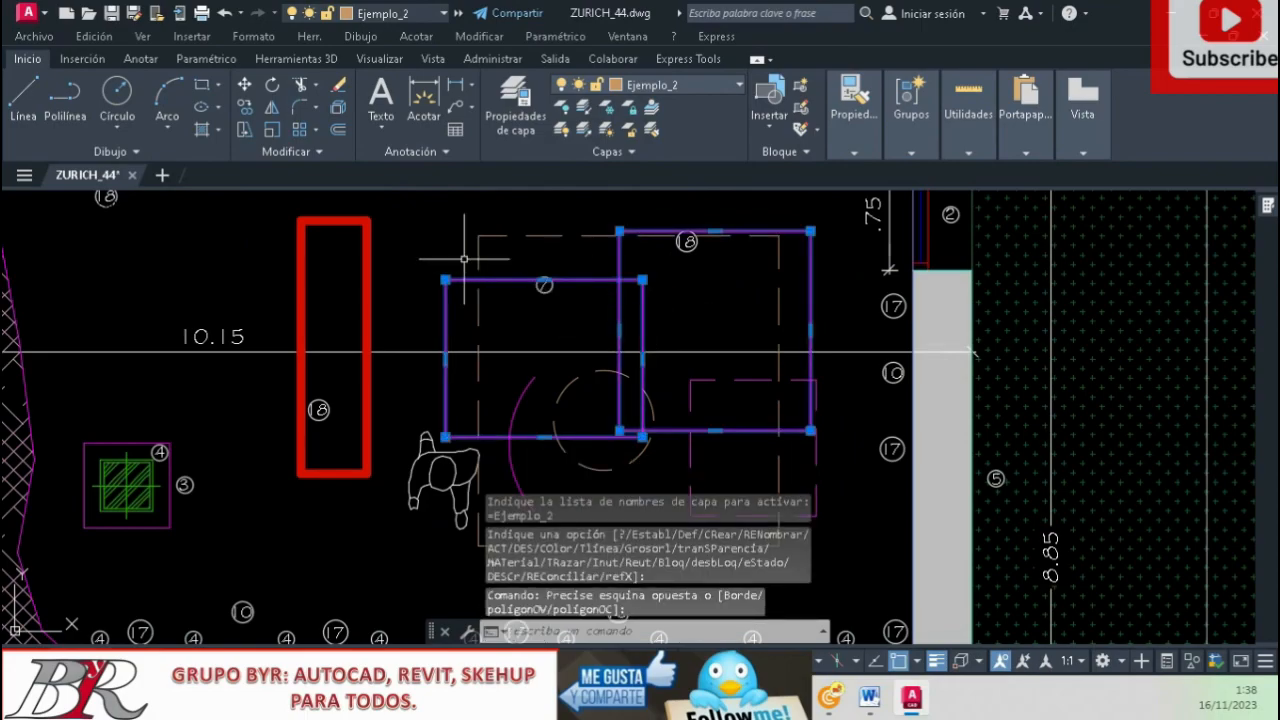
pyautogui.click(429, 217)
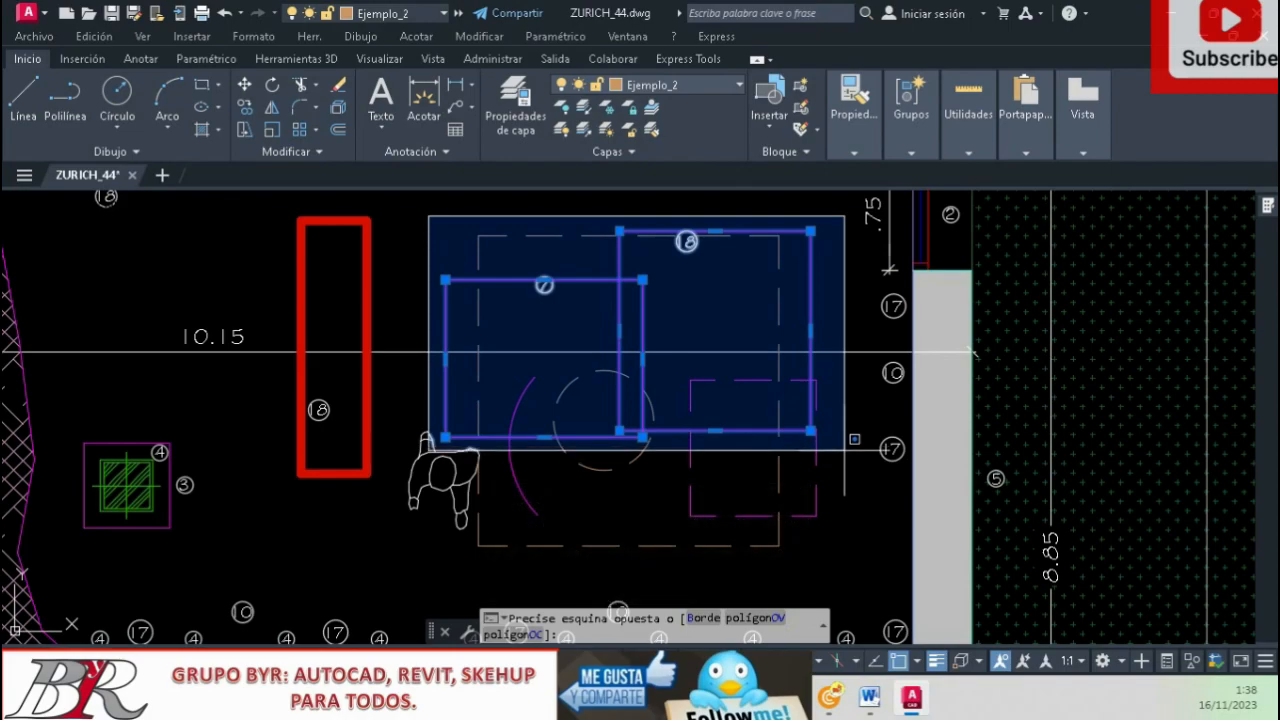
pyautogui.click(844, 449)
pyautogui.press('Escape')
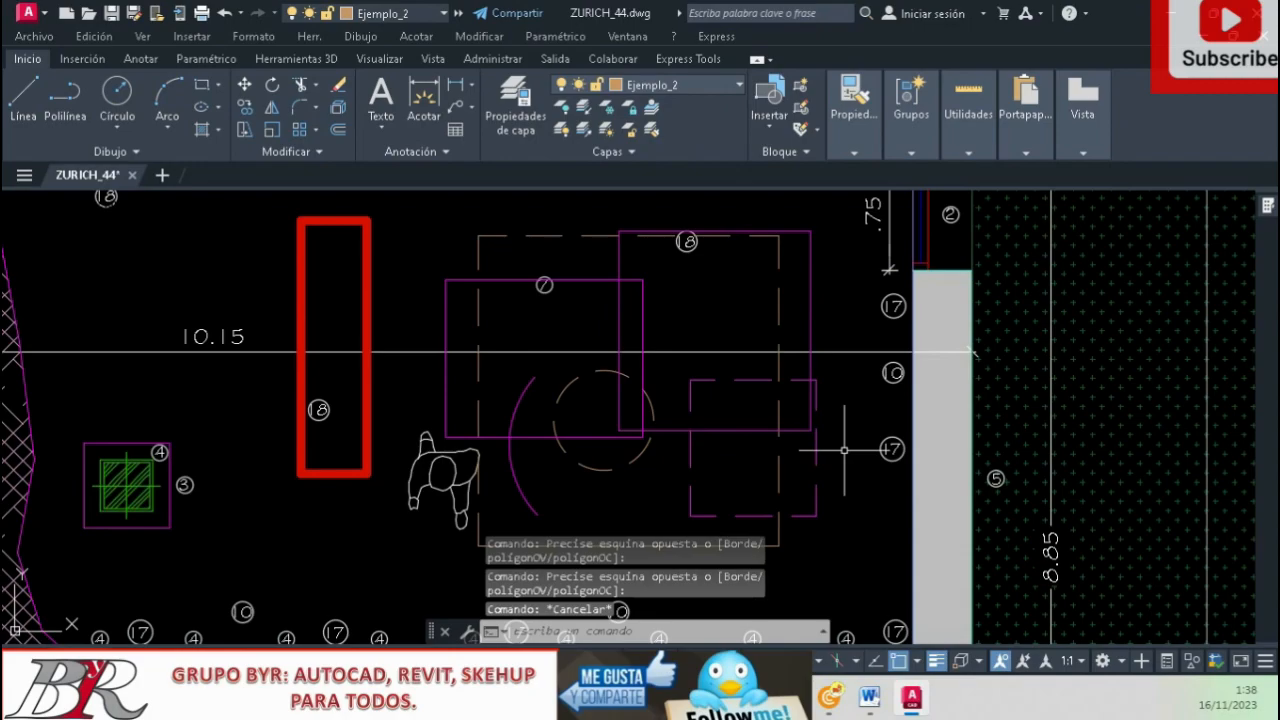